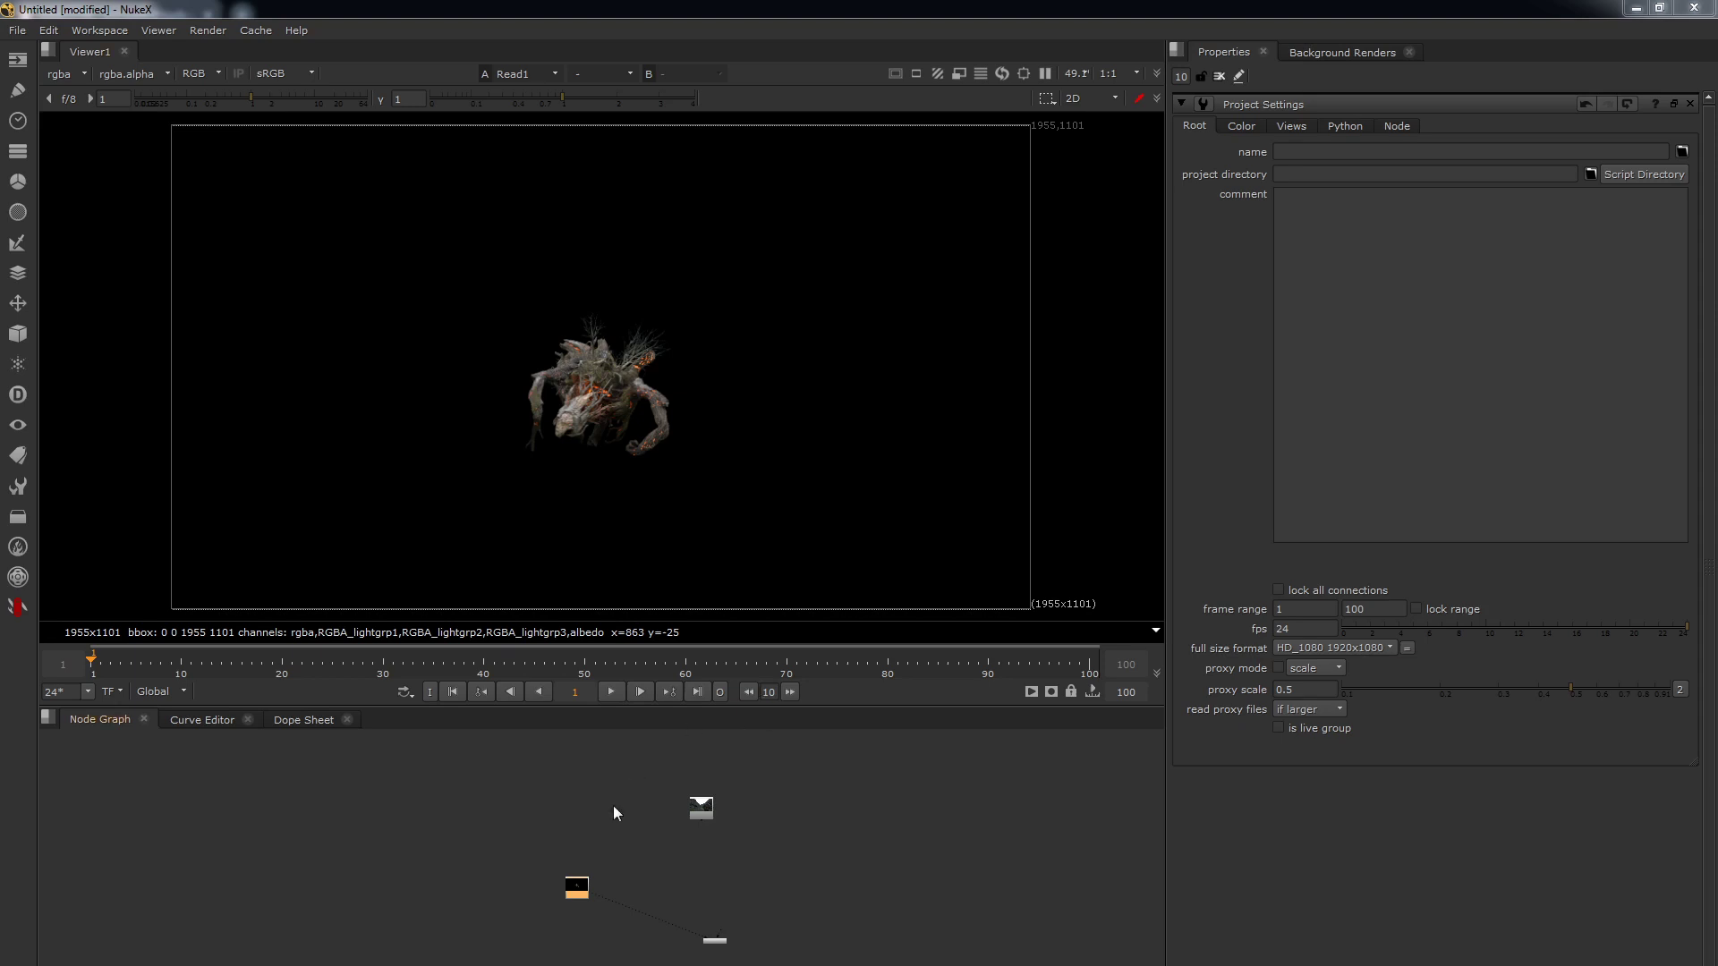
- Compare the background plate and the monster render by viewing Read2 and Read1 alternately
left_click(468, 938)
key("1")
left_click(702, 808)
key("1")
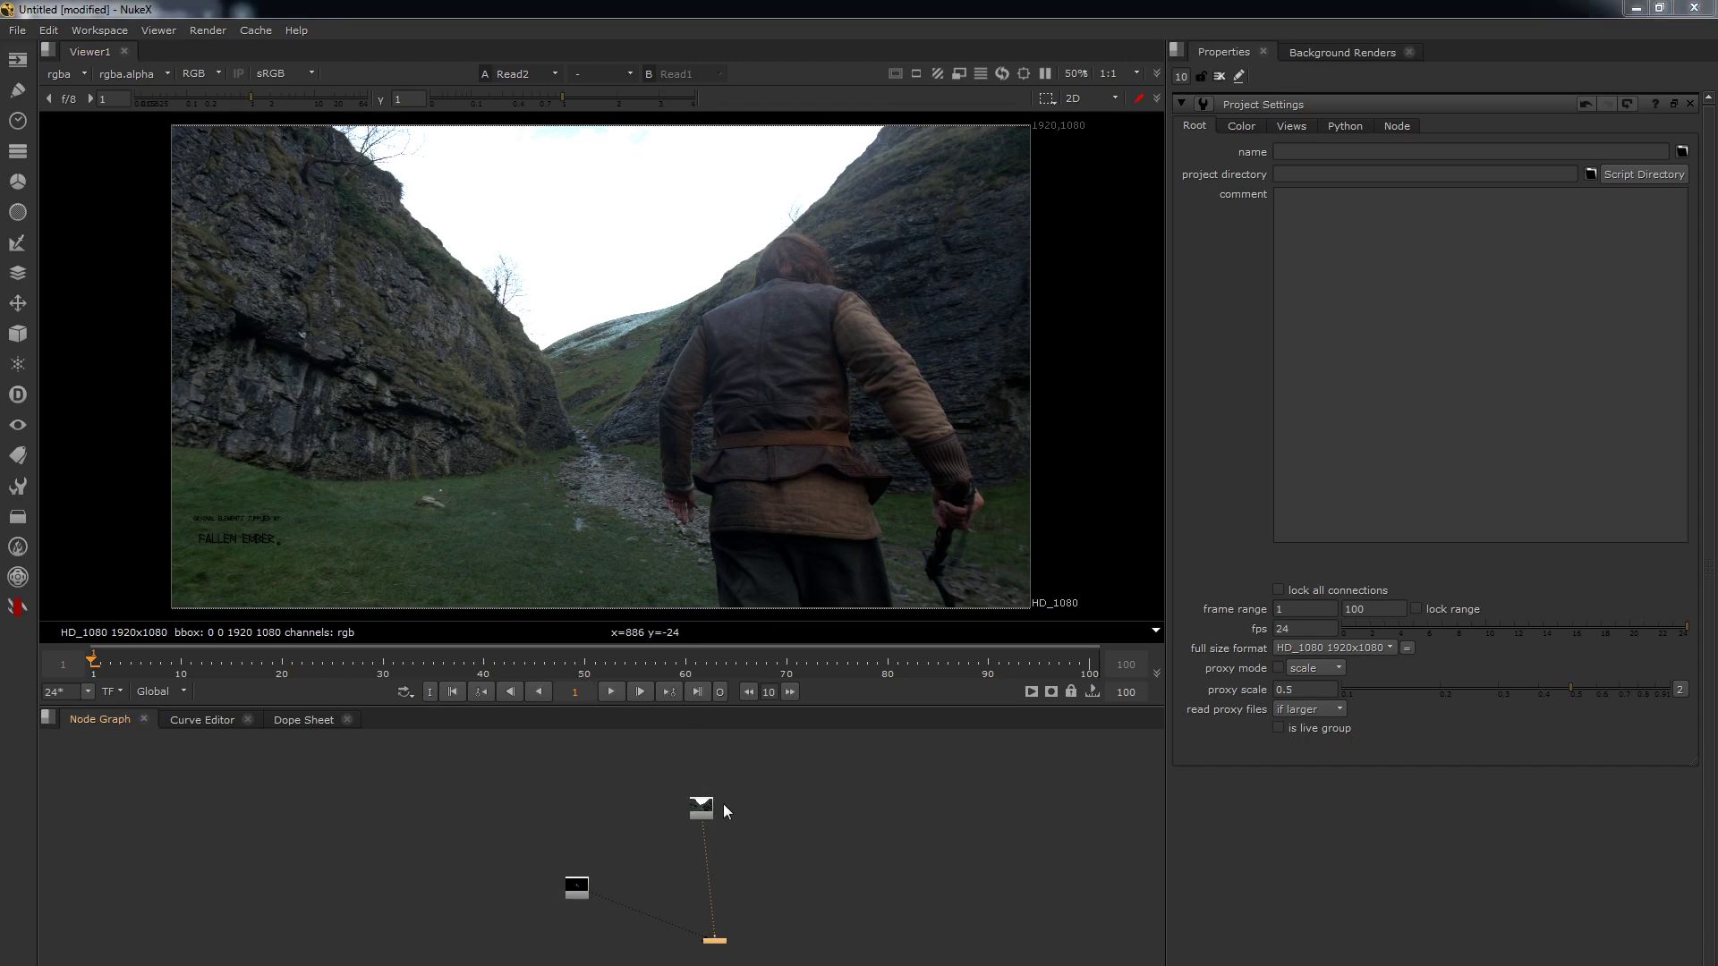
mouse_move(629, 851)
left_mouse_down()
mouse_move(599, 872)
mouse_move(575, 850)
mouse_move(593, 871)
mouse_move(596, 851)
left_mouse_up()
key("1")
key("2")
key("1")
left_click(702, 808)
key("1")
left_click(591, 859)
key("1")
left_click(702, 808)
key("1")
left_click(598, 839)
key("1")
- Examine the layers contained in the monster render, including albedo and diffuse, and return the viewer to rgba
scroll(641, 825, "up", 8)
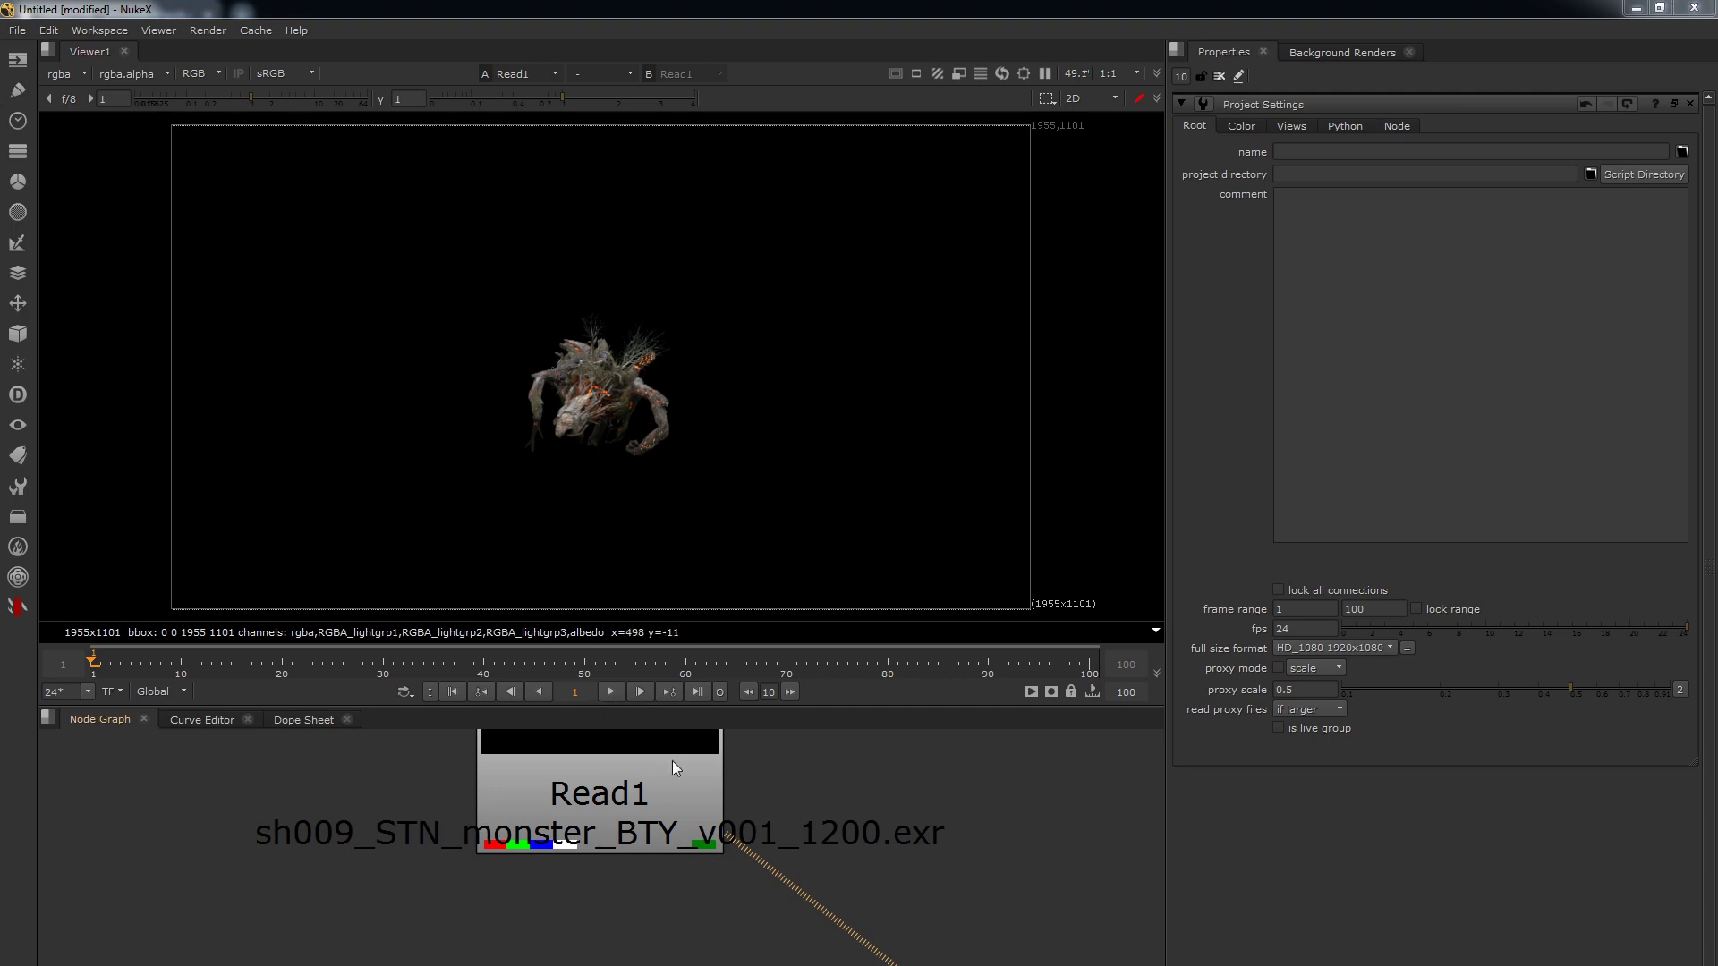
middle_click_drag(637, 798, 646, 833)
left_click(645, 830)
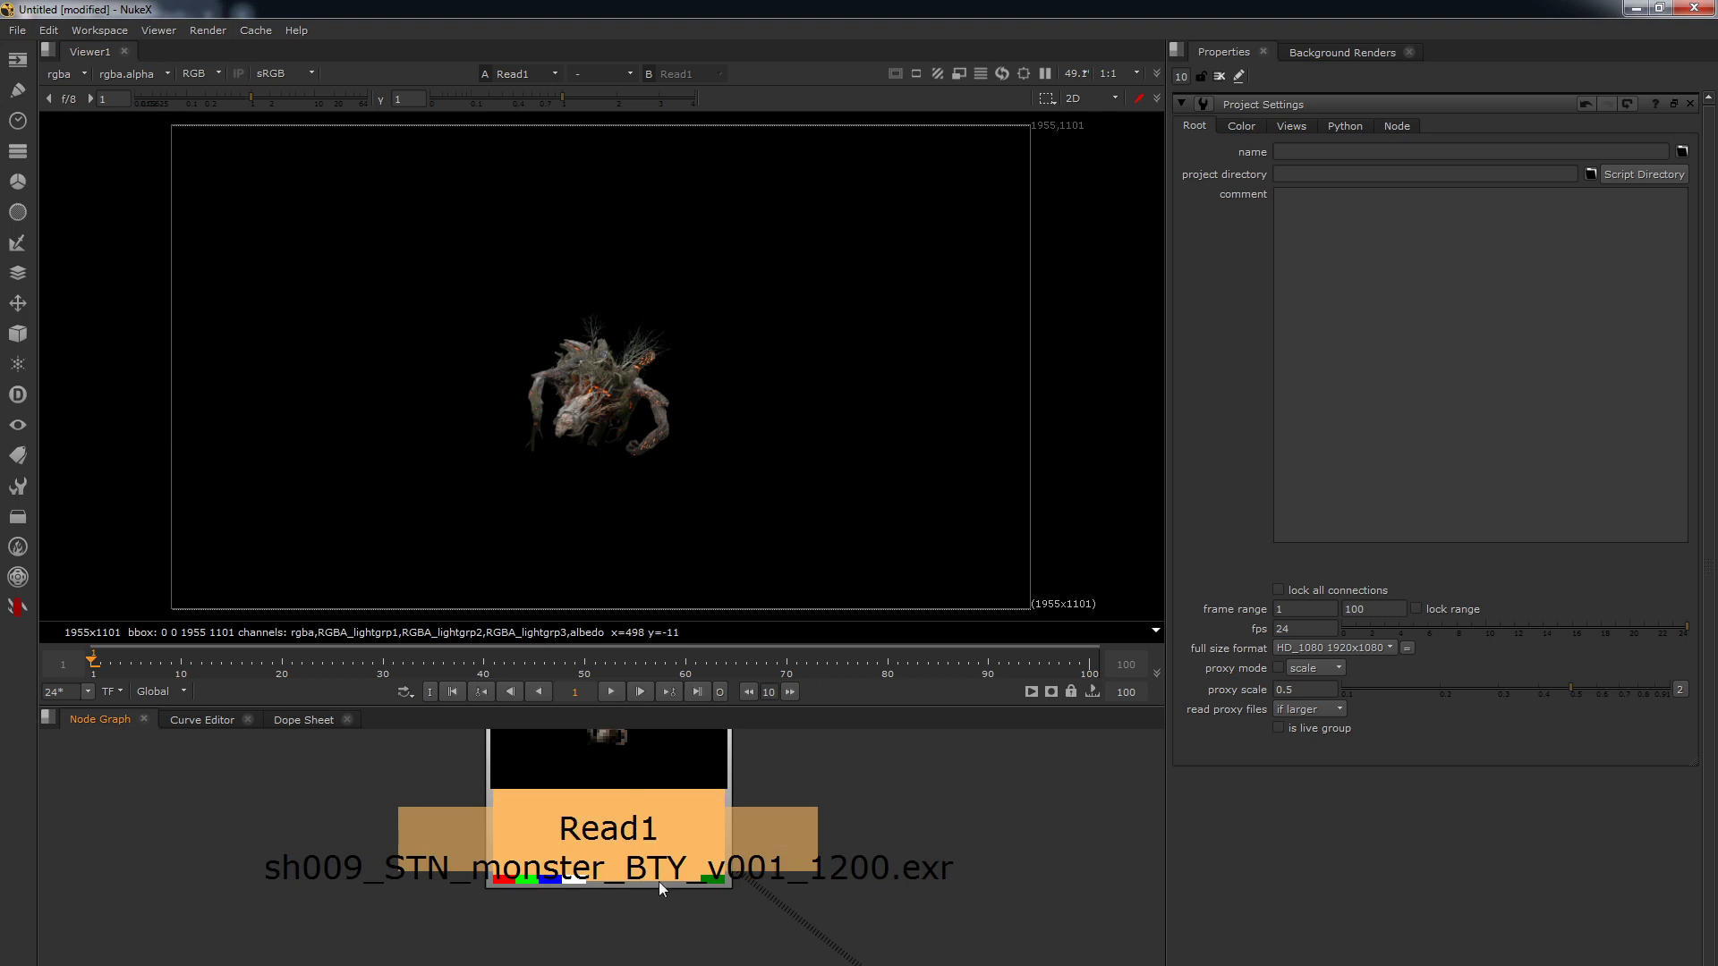
left_click(72, 75)
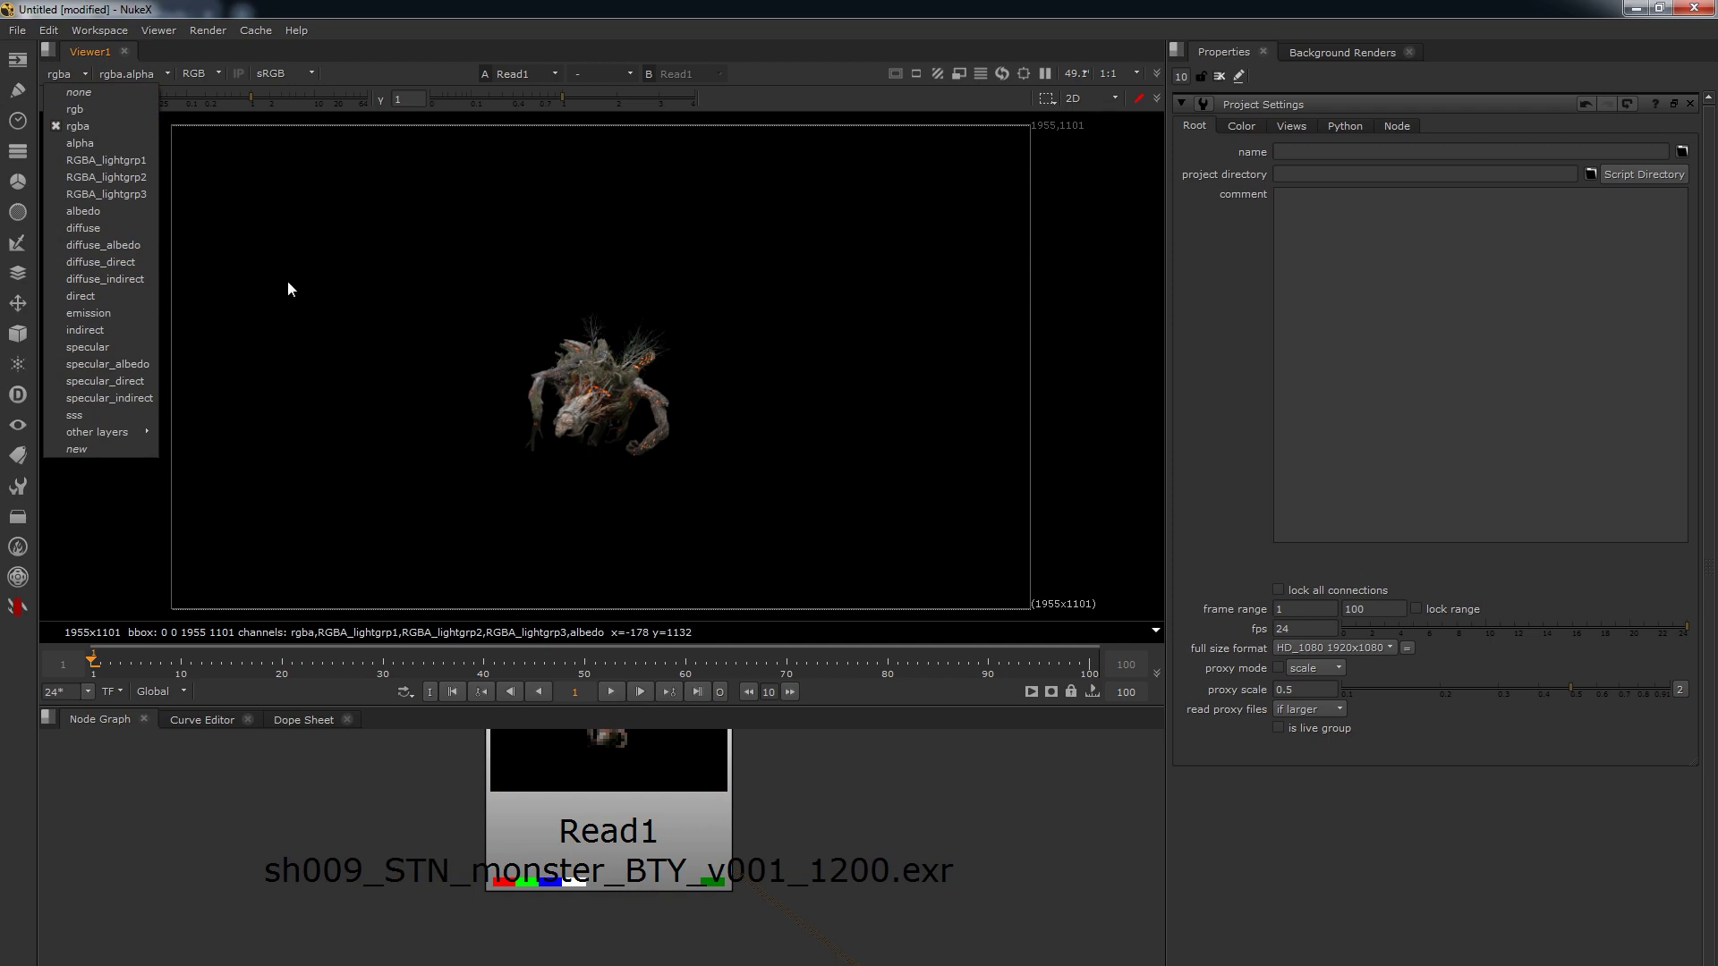
left_click(443, 324)
left_click_drag(647, 847, 645, 850)
left_click(528, 914)
key("Page_Up")
key("Page_Up")
key("Page_Up")
key("Page_Up")
key("Page_Down")
key("Page_Down")
key("Page_Down")
key("Page_Down")
key("Page_Down")
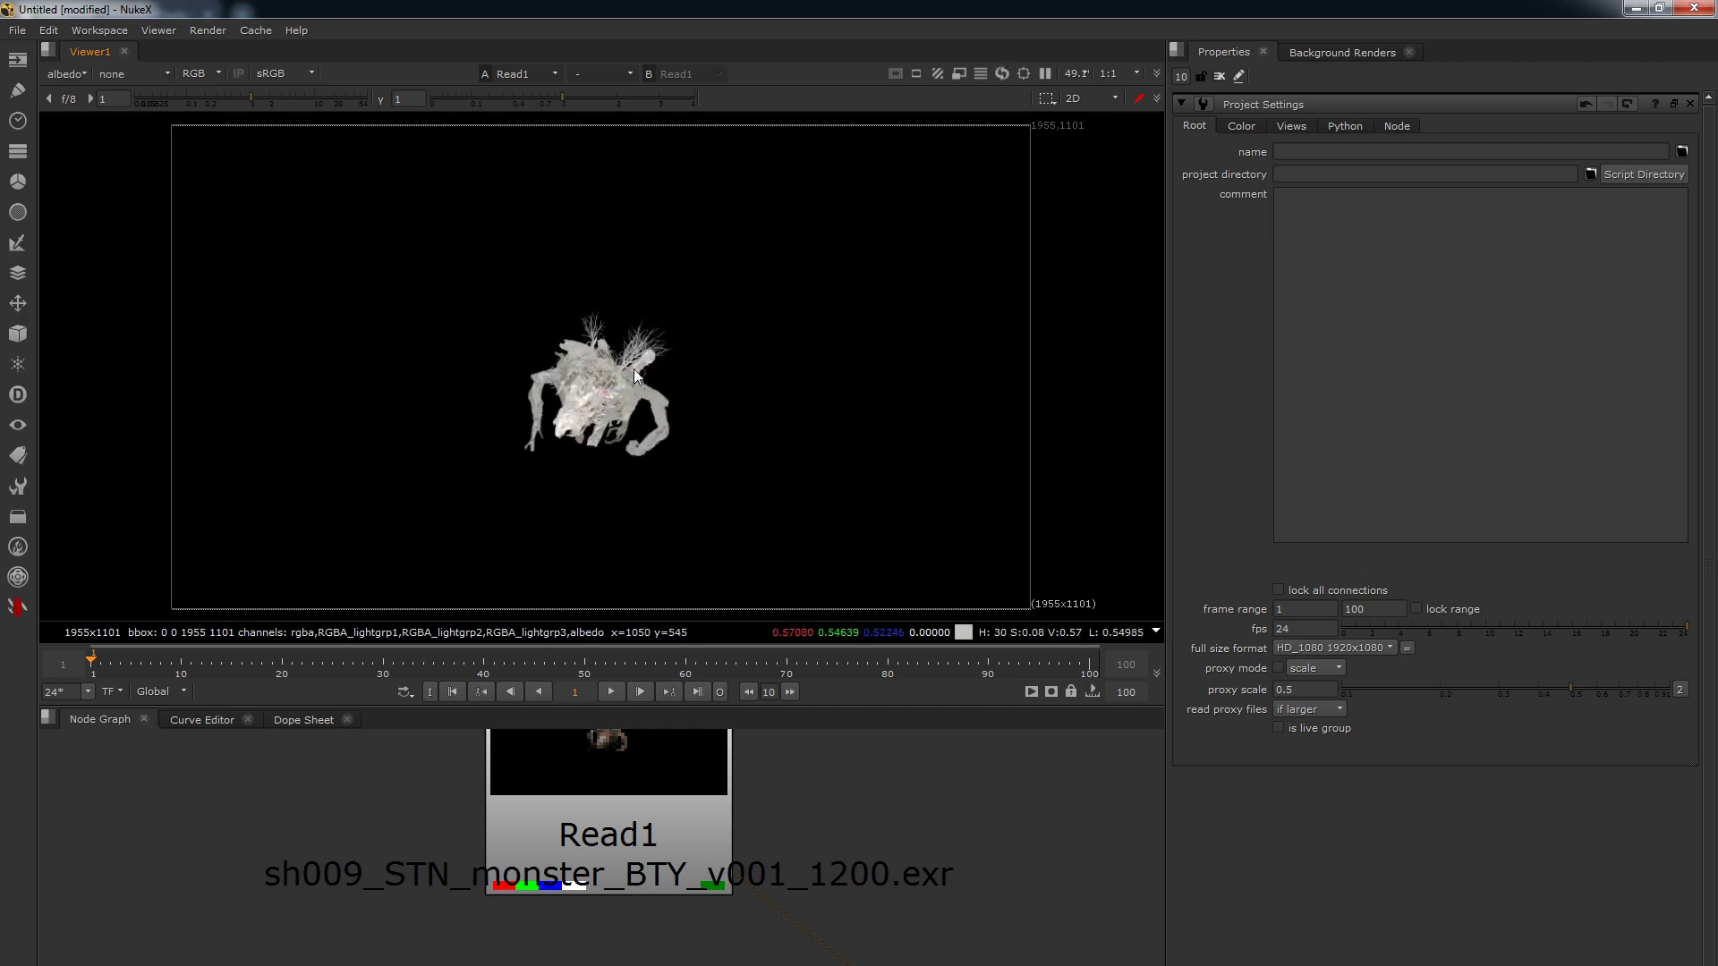
key("Page_Down")
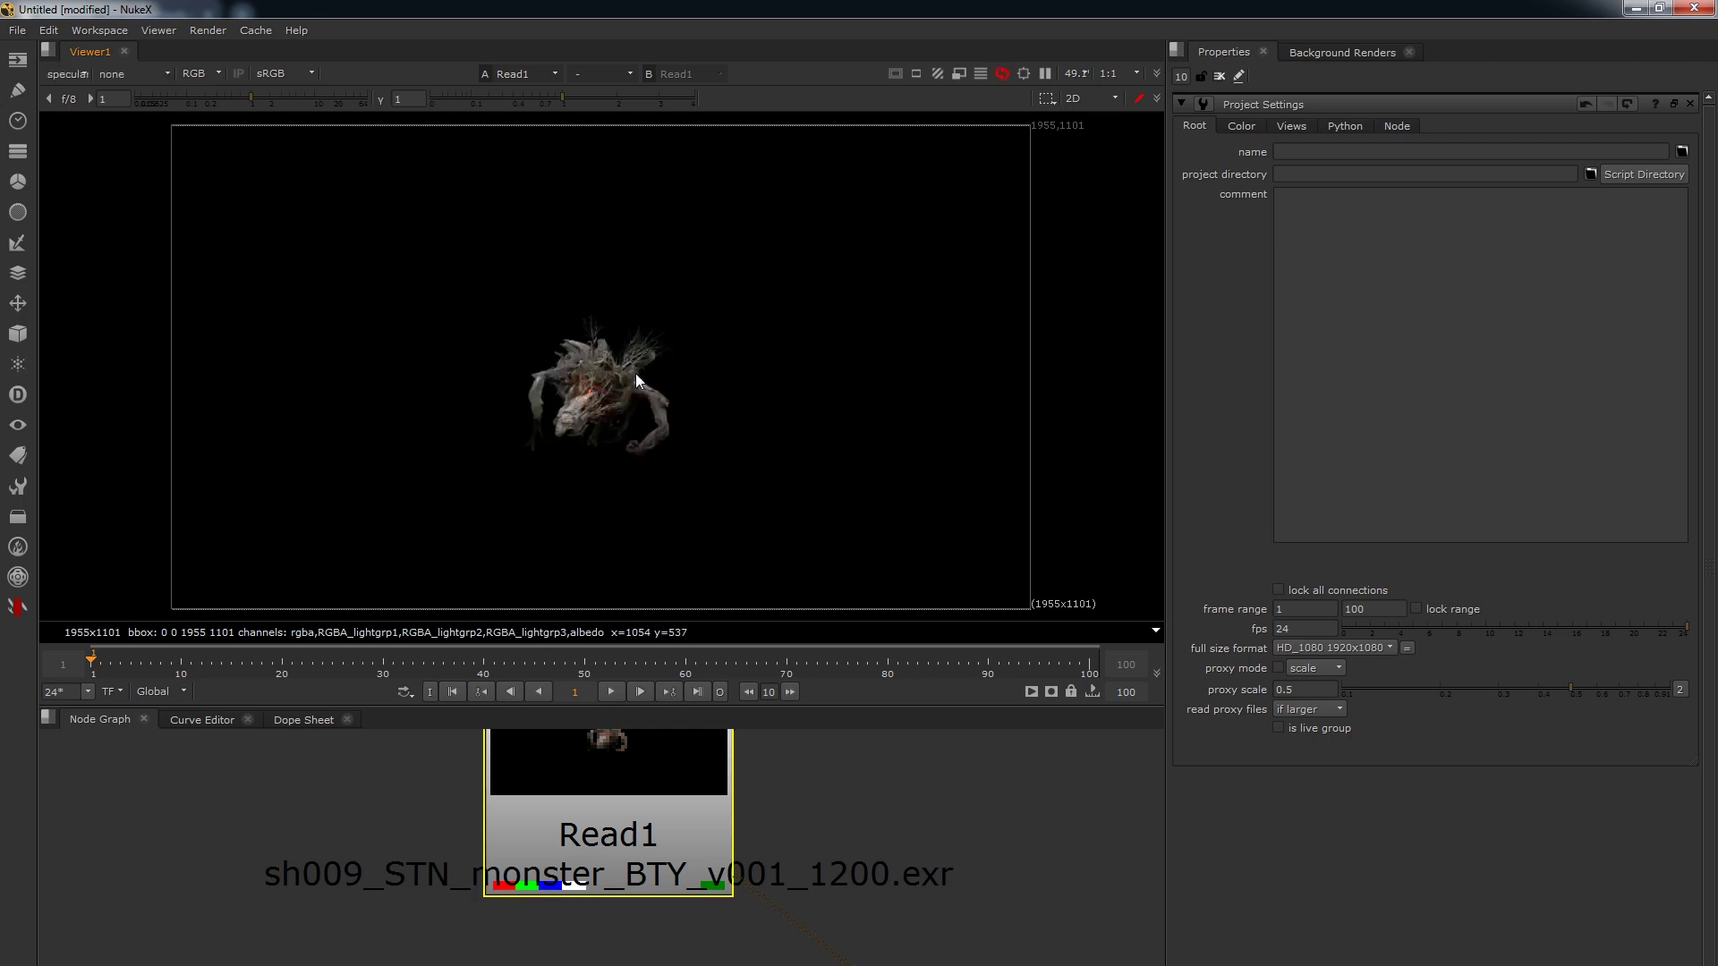
left_click(634, 374)
key("Page_Up")
key("Page_Up")
left_click(70, 74)
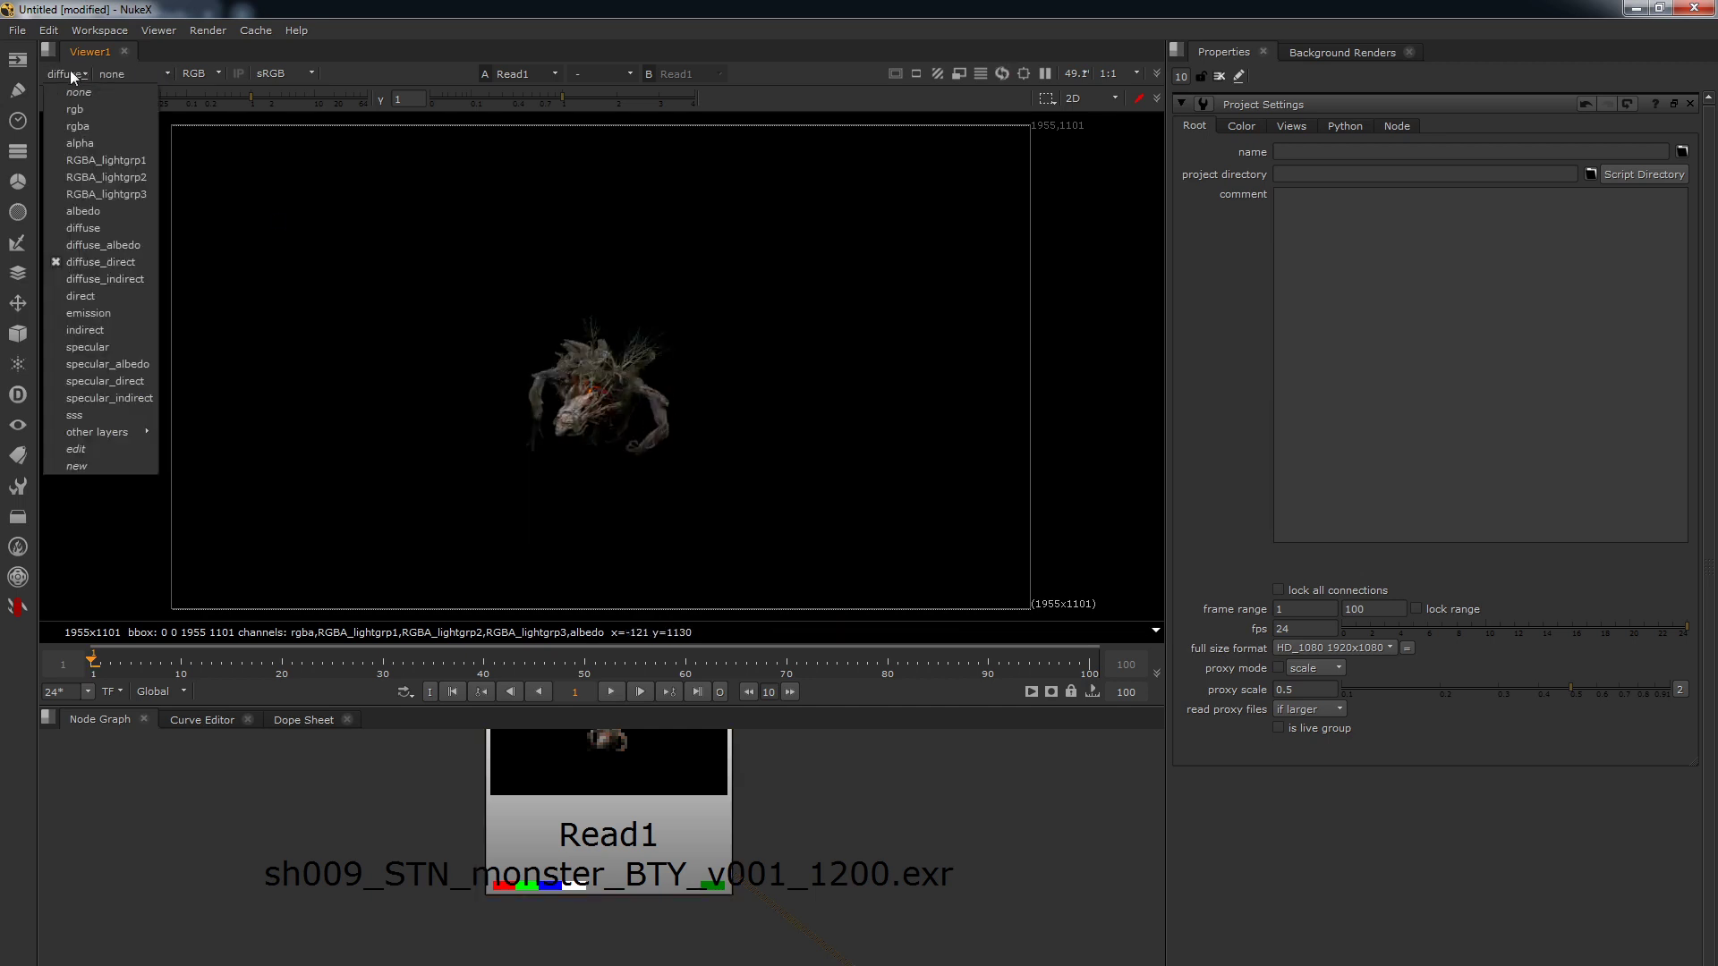
left_click(98, 128)
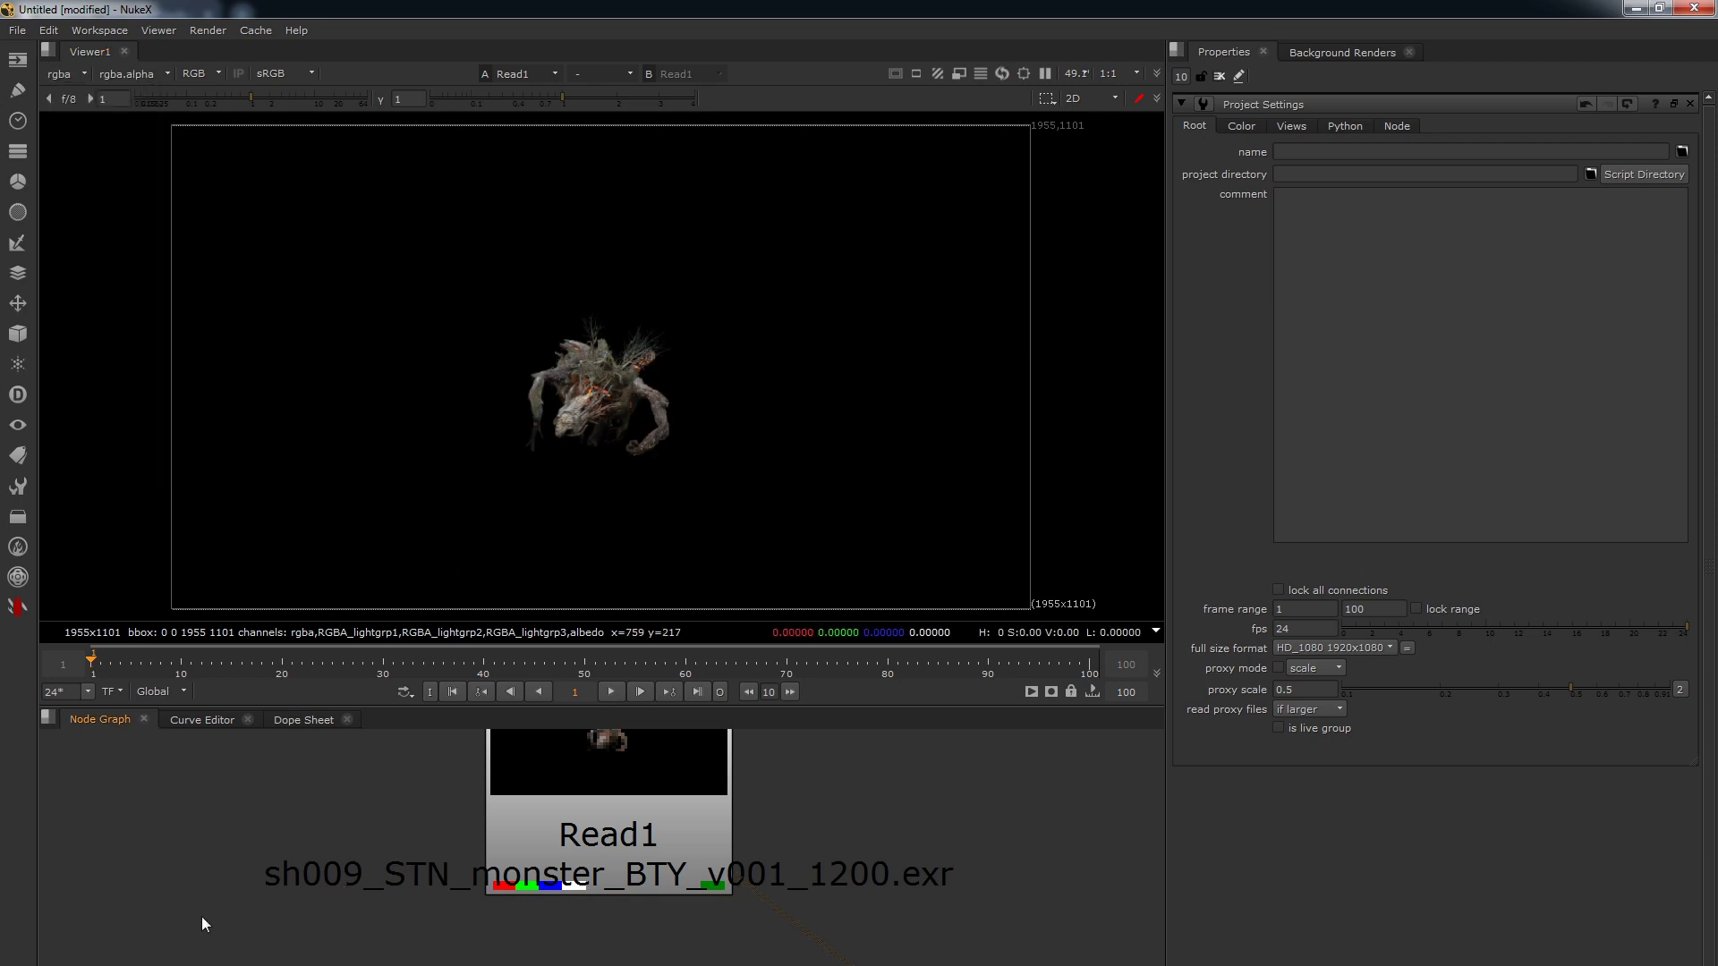
- Add a LayerContactSheet node connected to Read1 and show it in the viewer
key("Tab")
type("layerc")
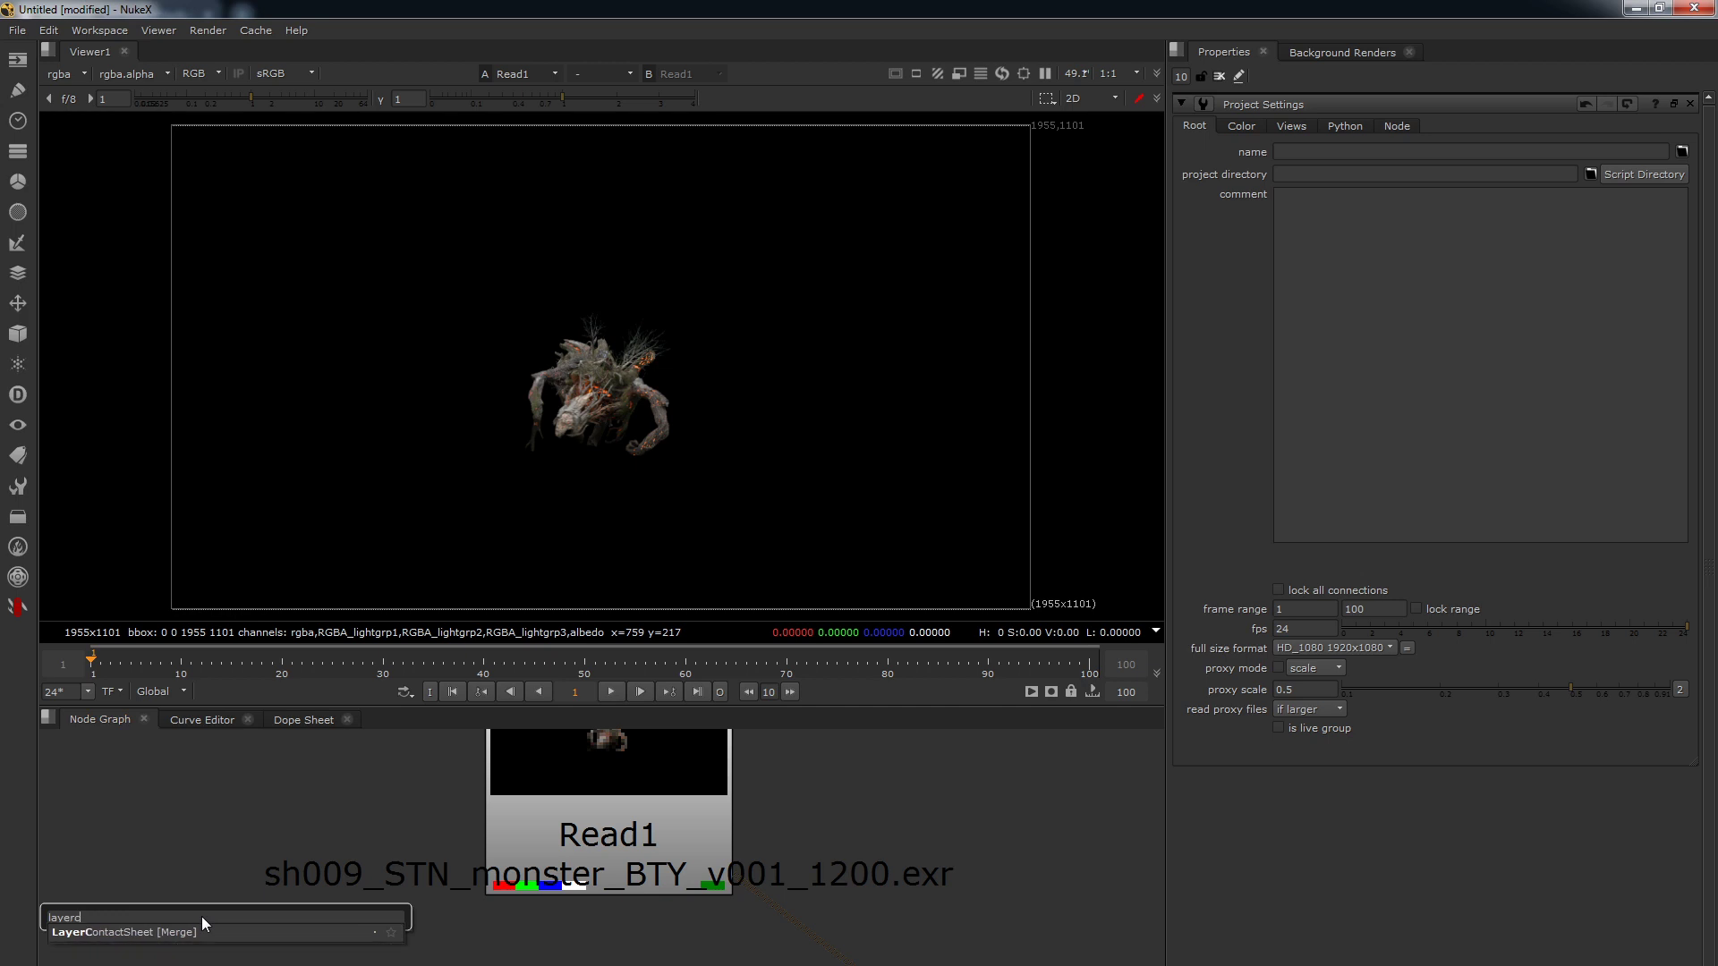
key("Down")
key("Return")
left_click_drag(235, 810, 537, 810)
left_click(565, 962)
left_click_drag(319, 938, 322, 938)
key("1")
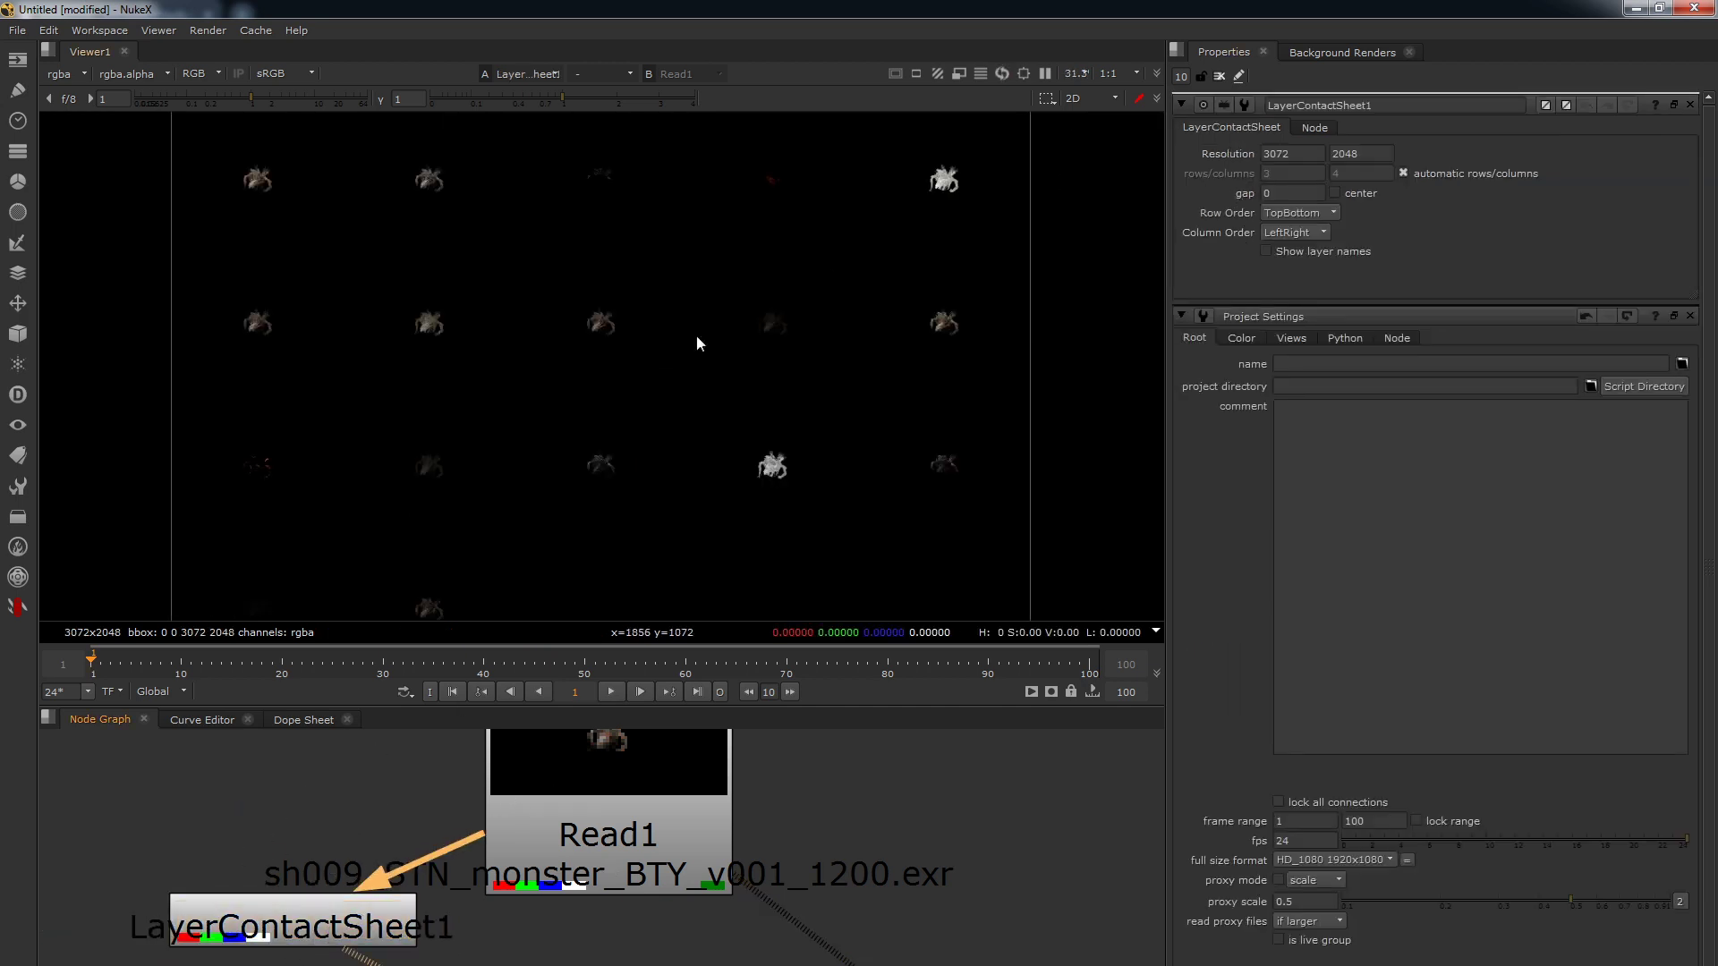
- Raise the viewer gain to 2.8 and examine the layers on the contact sheet
scroll(729, 357, "down", 2)
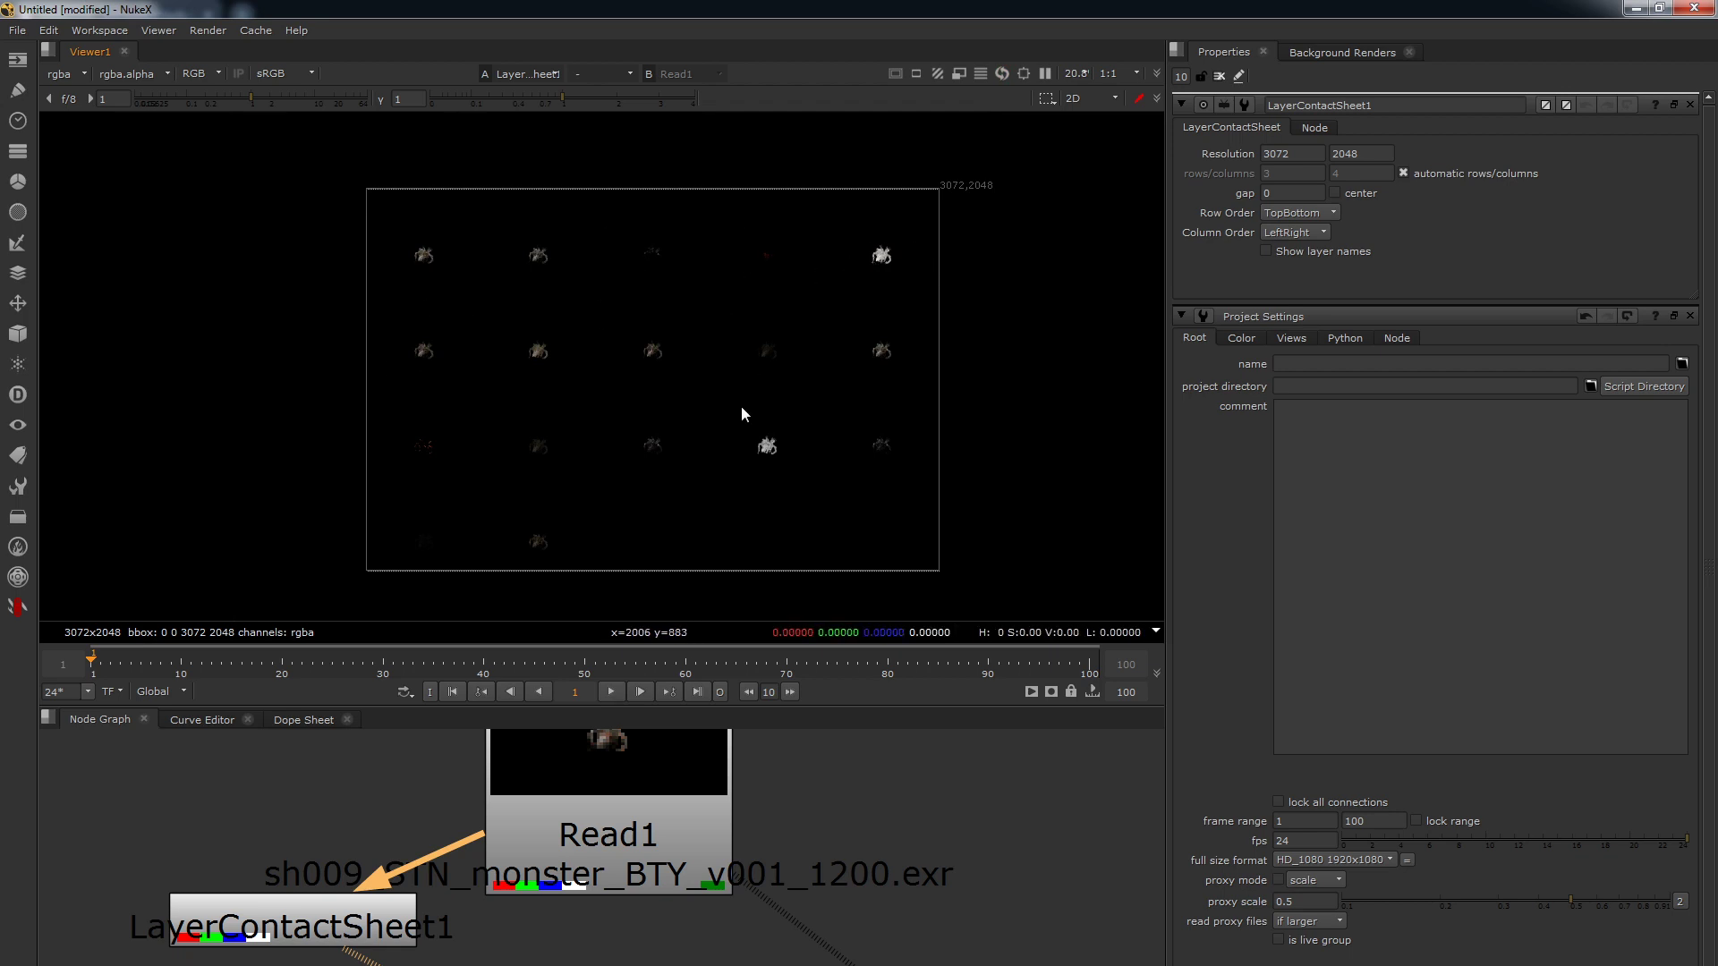
left_click(280, 98)
scroll(502, 275, "up", 3)
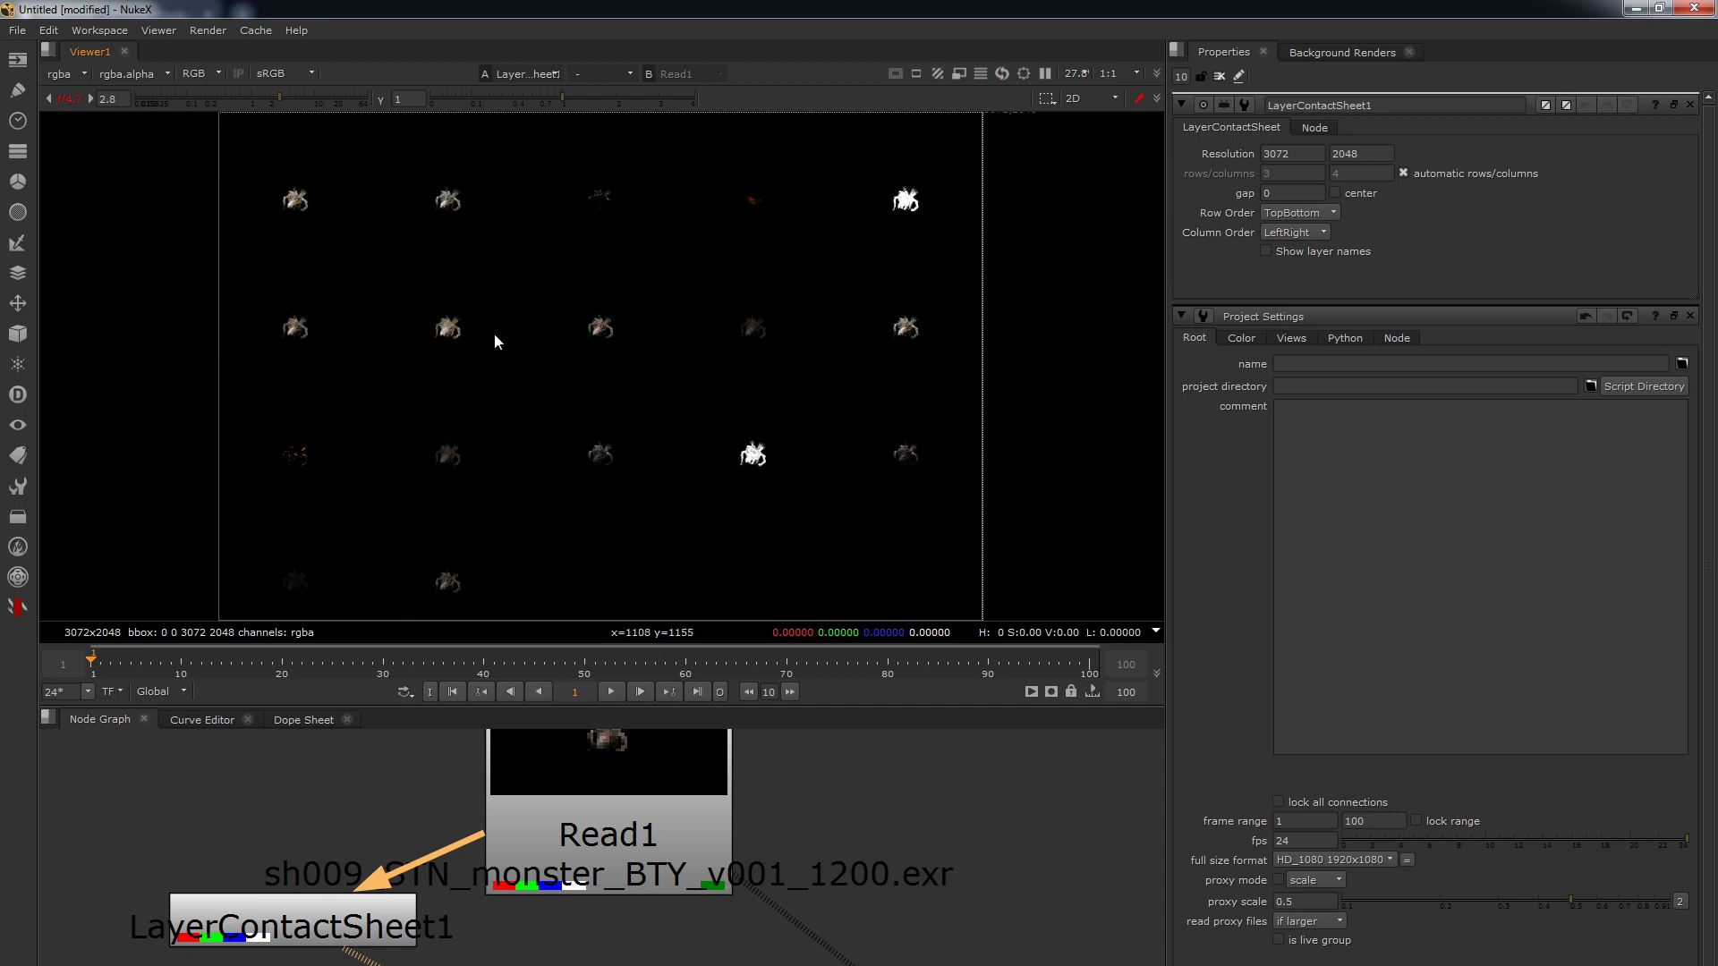
- View the monster render close up and go through its individual layers as far as the diffuse passes
left_click(664, 840)
key("1")
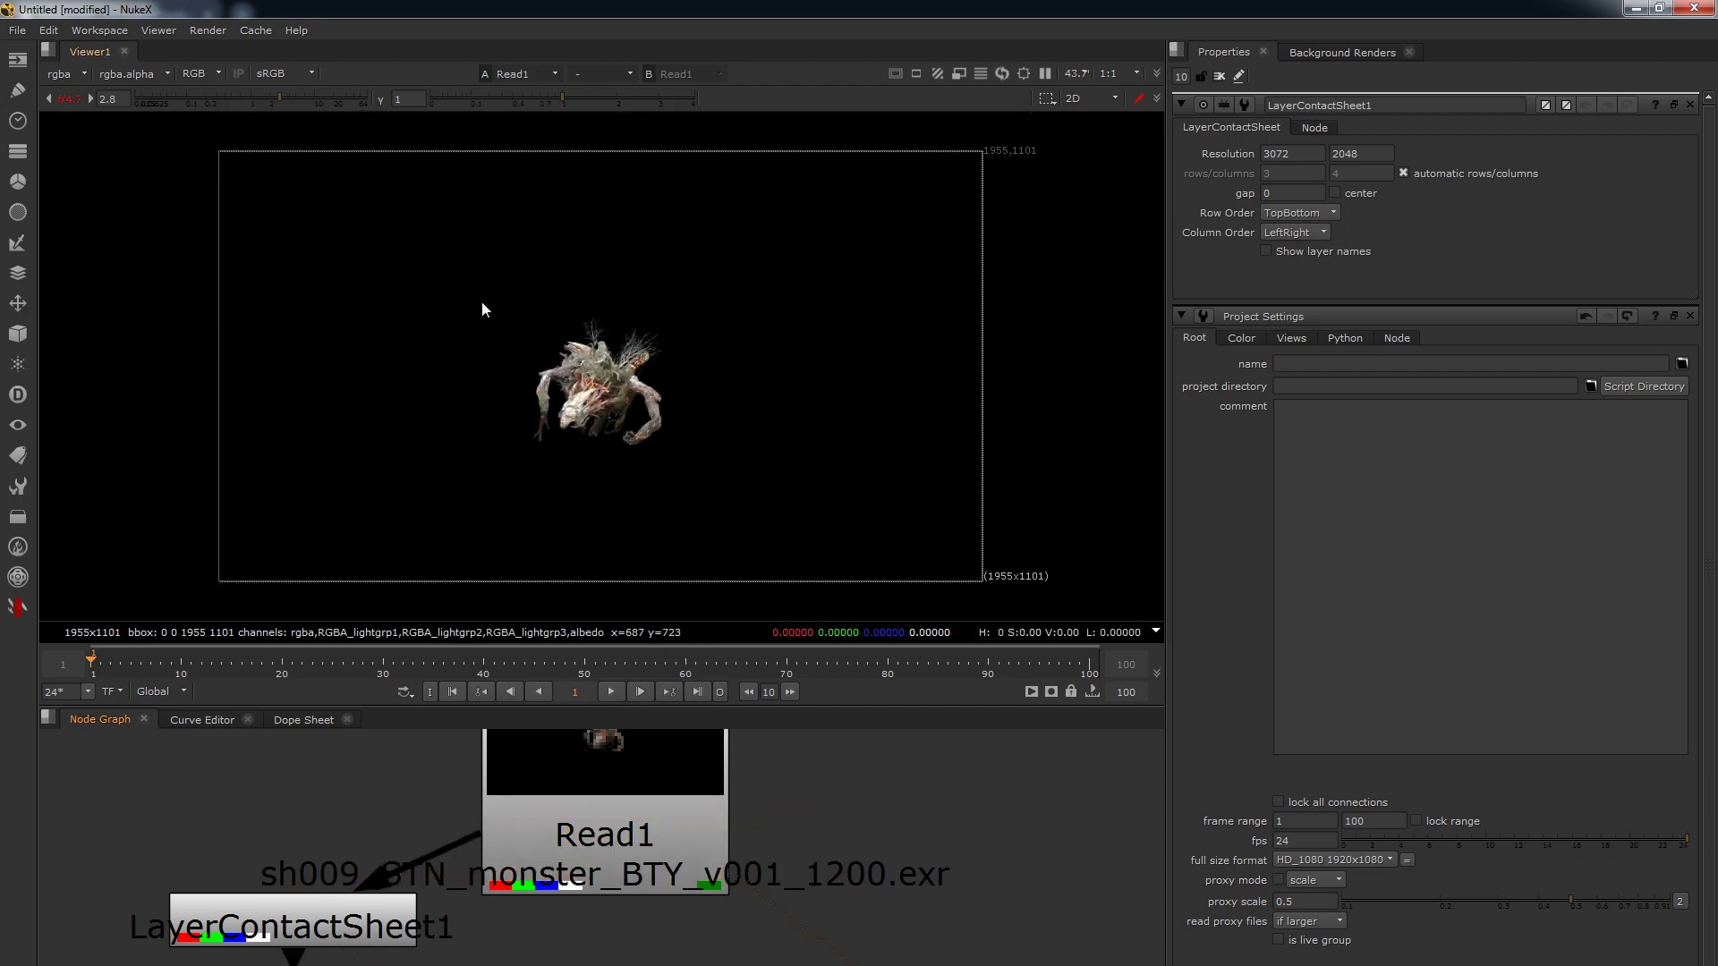
middle_click_drag(607, 365, 771, 407, "alt")
scroll(636, 345, "up", 3)
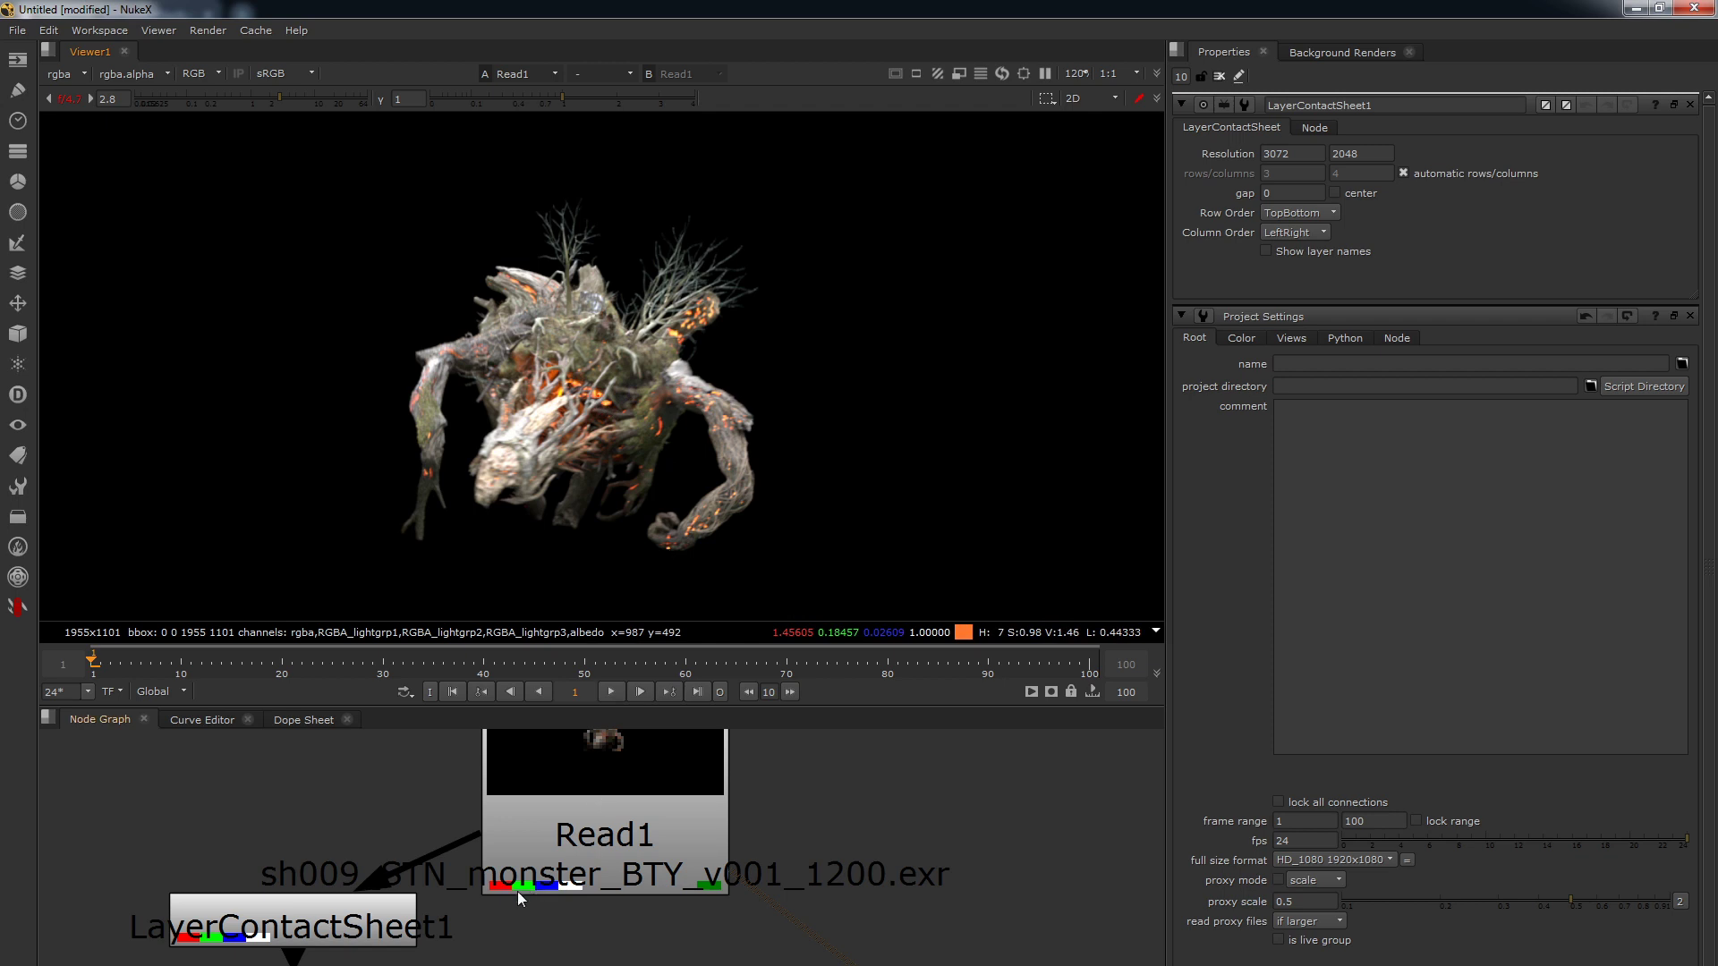
key("Page_Down")
key("Page_Down")
key("Page_Down")
key("Page_Down")
key("Page_Down")
key("Page_Down")
key("Page_Down")
key("Page_Down")
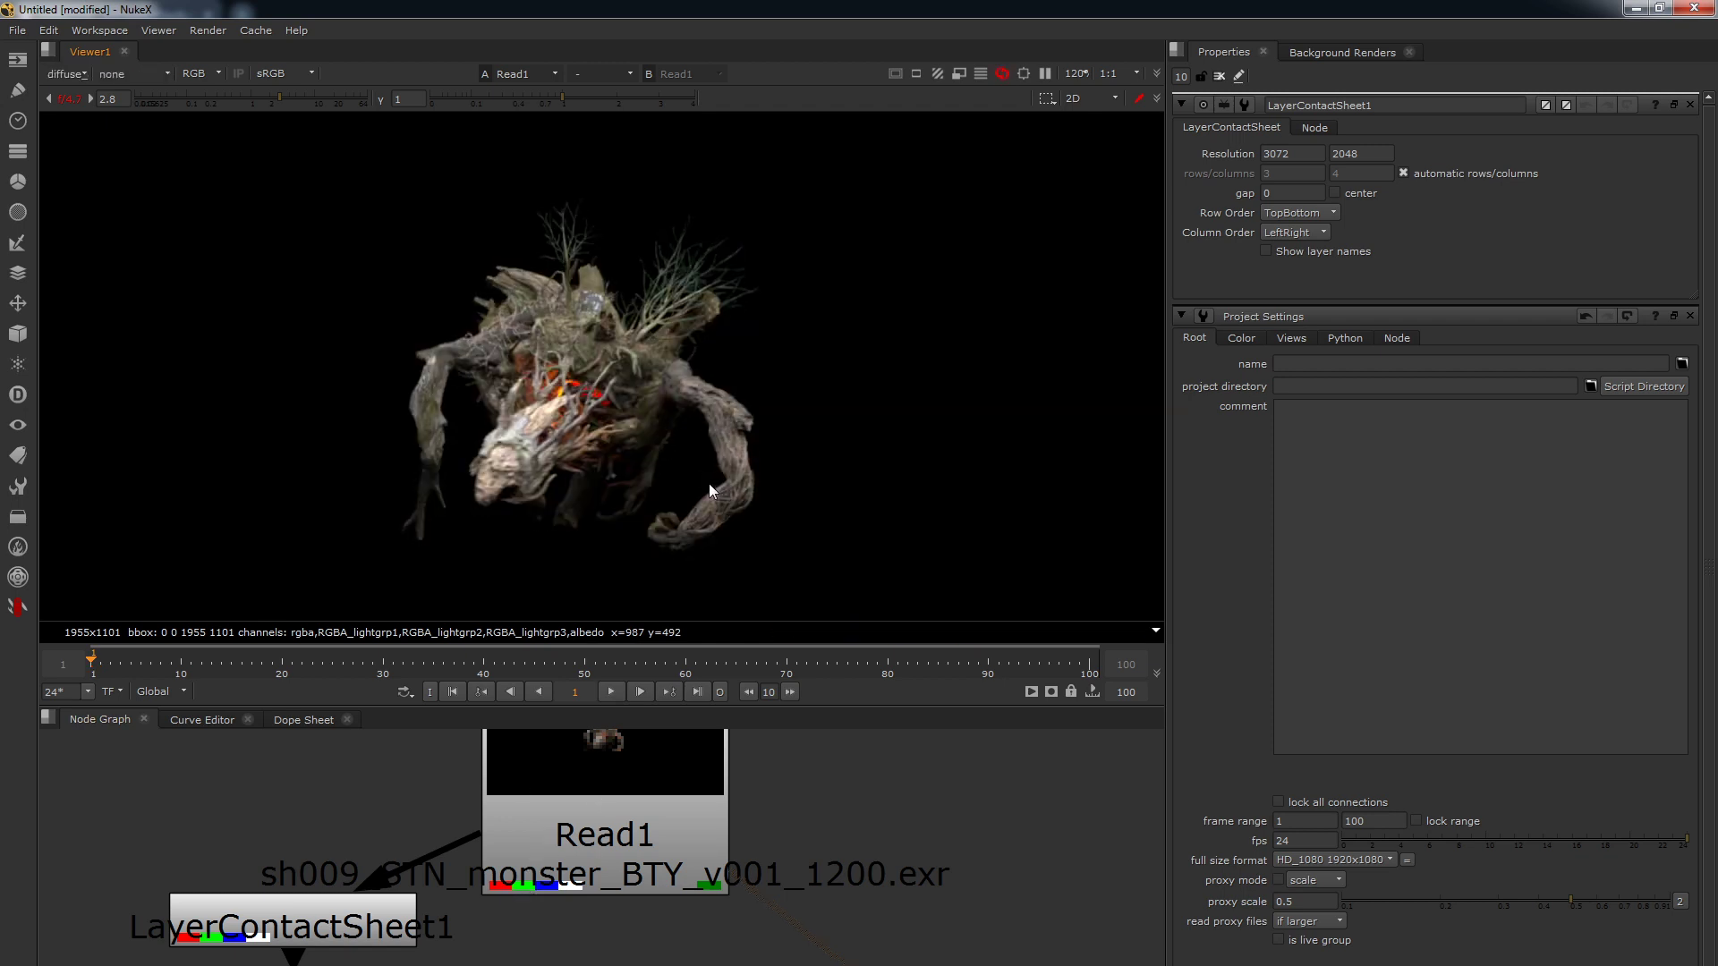
- Show the layer contact sheet again, with the whole sheet in frame and the viewer set to rgba
key("r")
key("1")
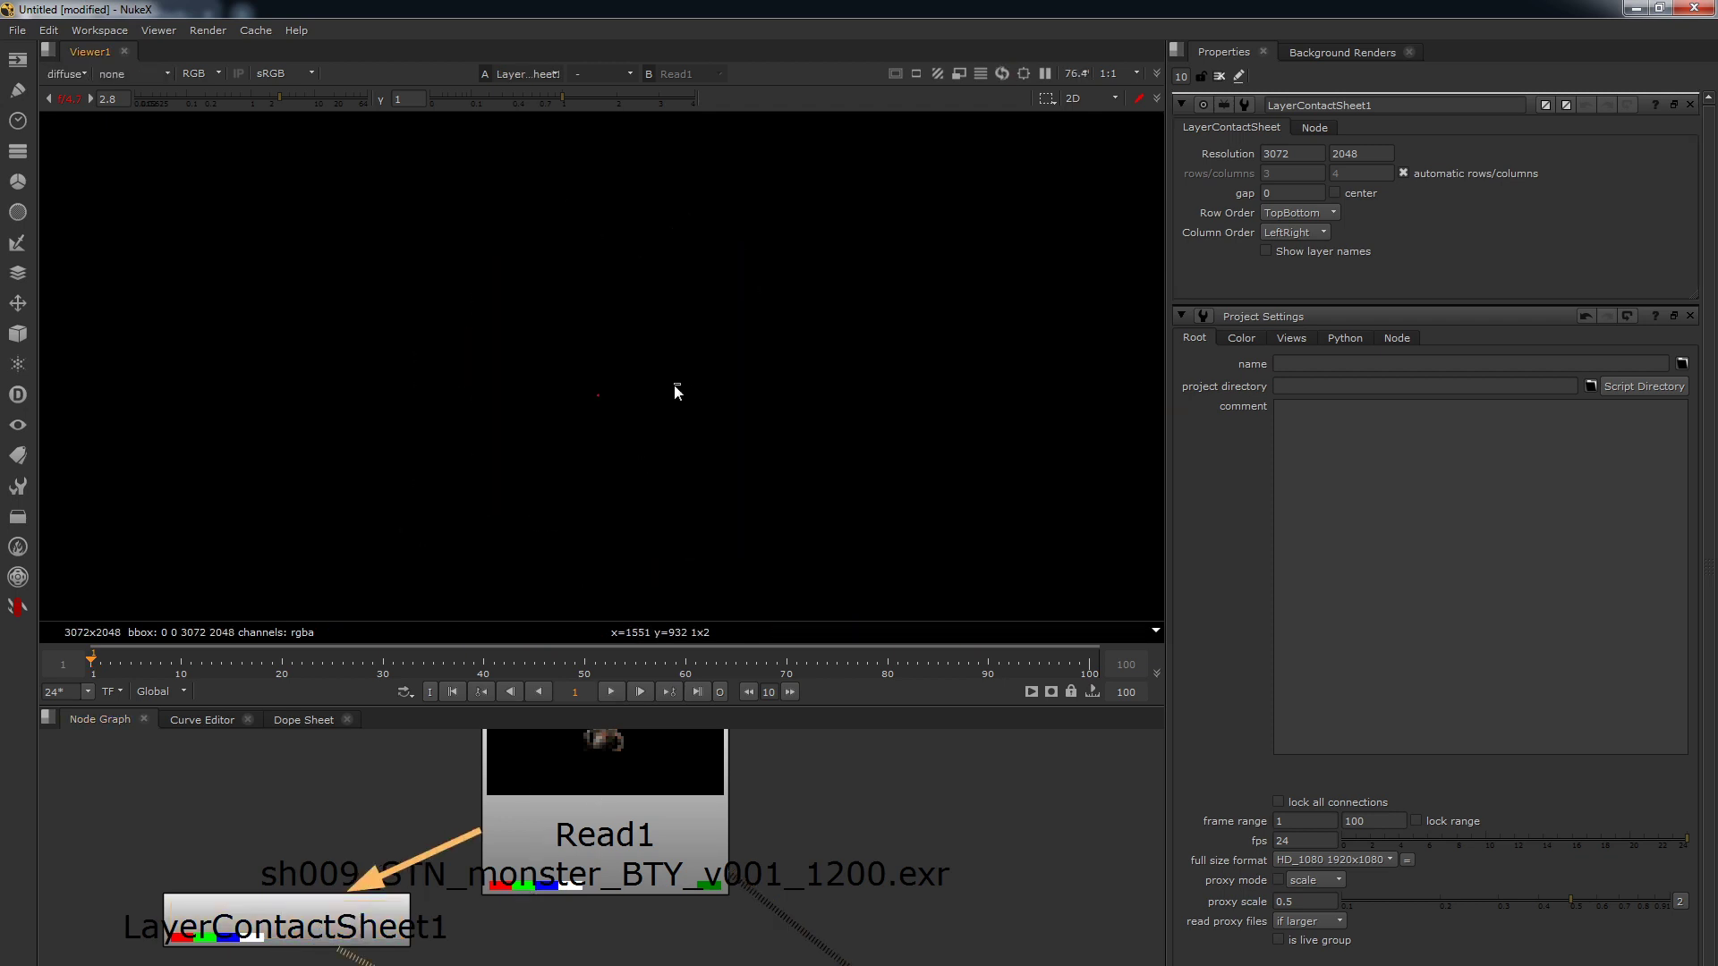
key("r")
key("f")
key("Page_Up")
key("Page_Up")
key("Page_Up")
key("Page_Up")
key("Page_Up")
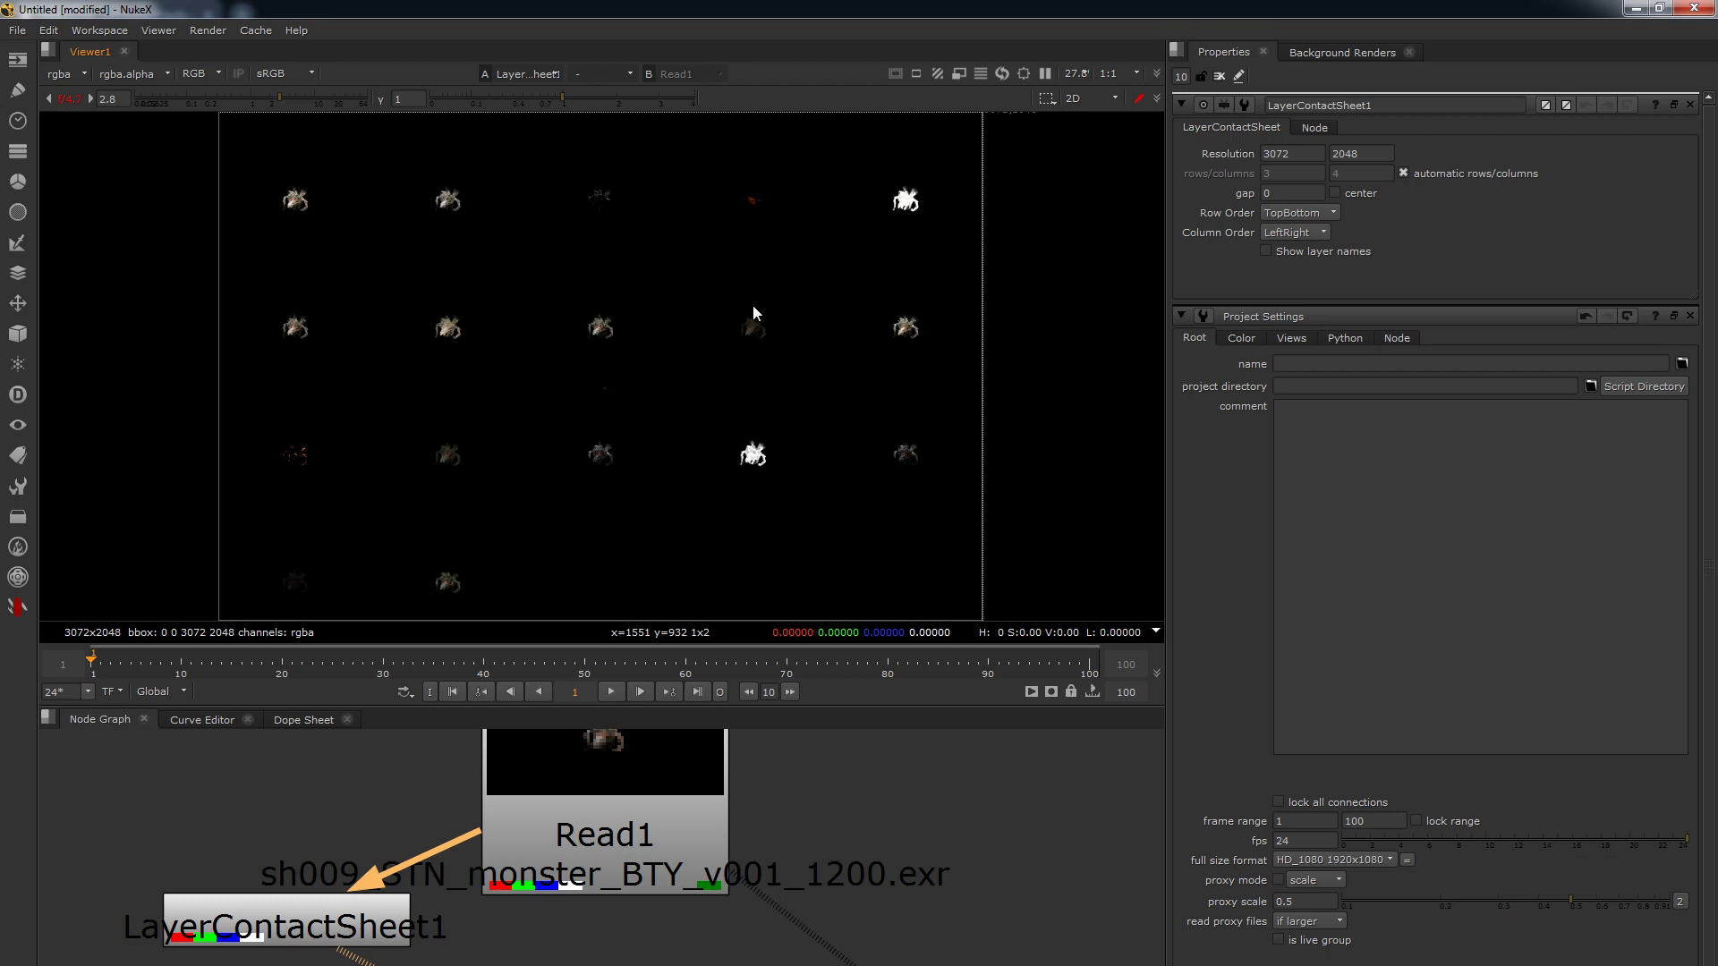
- Turn on layer names for the contact sheet, raise the viewer gain to 4, and examine the RGBA_lightgrp3 tile
left_click(1265, 250)
left_click(288, 98)
left_click(288, 98)
scroll(729, 191, "up", 3)
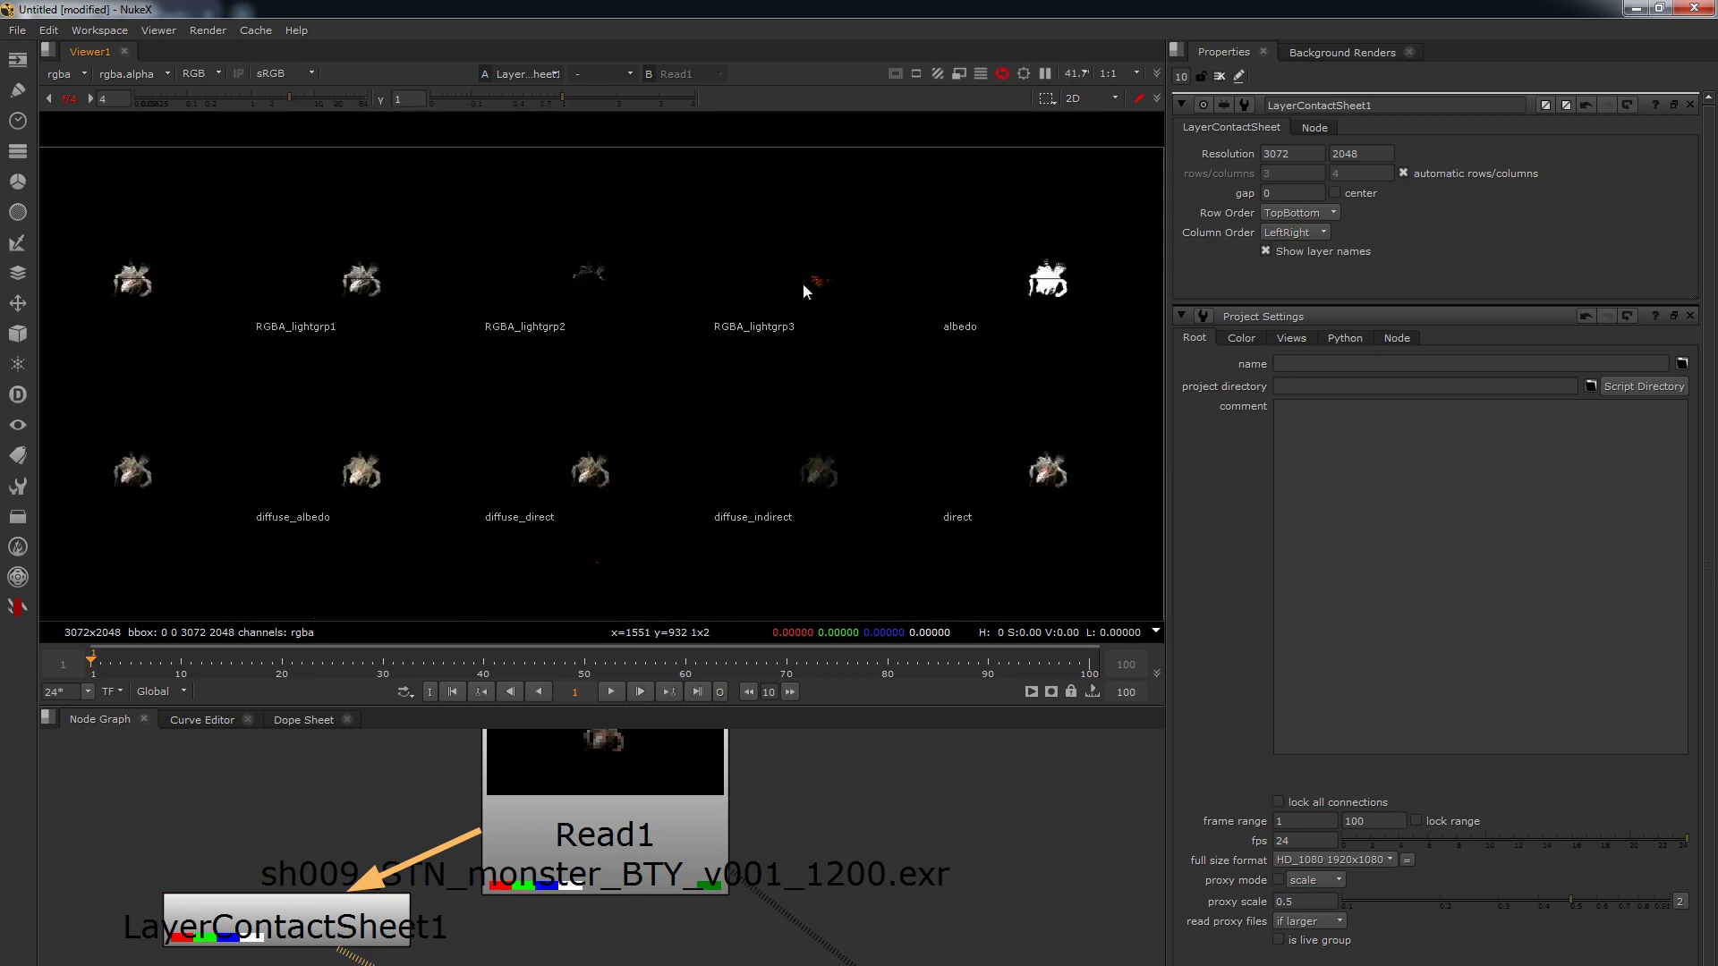
scroll(855, 269, "up", 5)
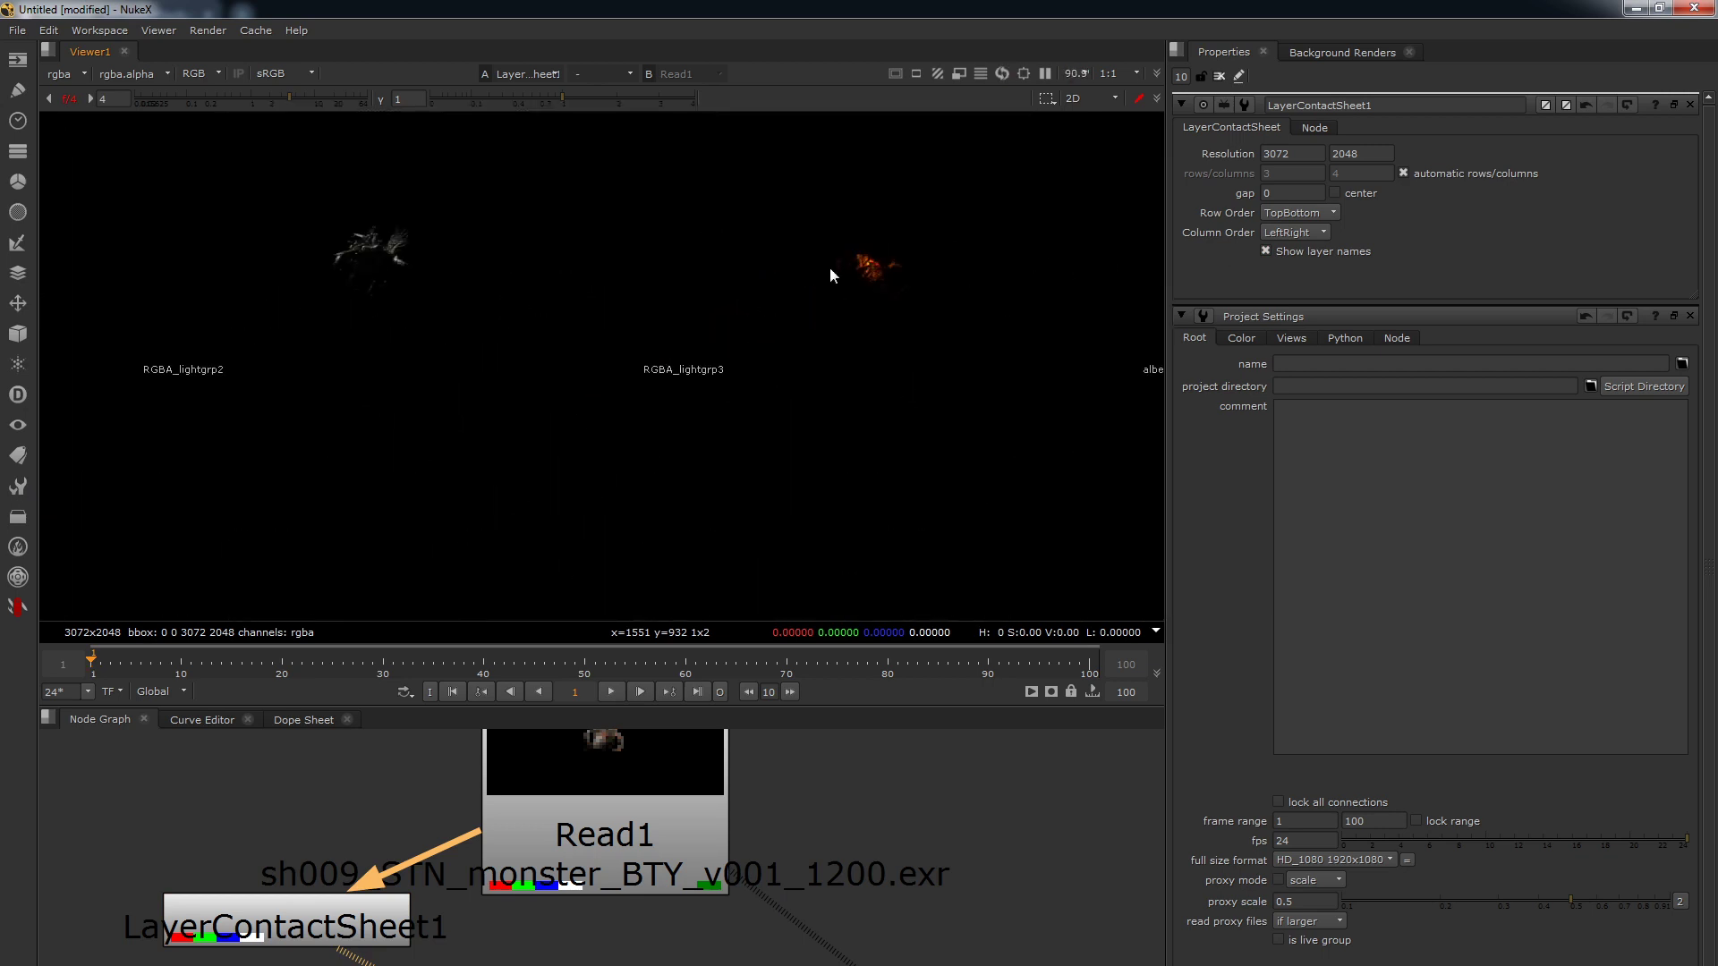
- Display the RGBA_lightgrp3 layer of Read1 at full frame in the viewer
left_click(668, 801)
key("1")
left_click(61, 72)
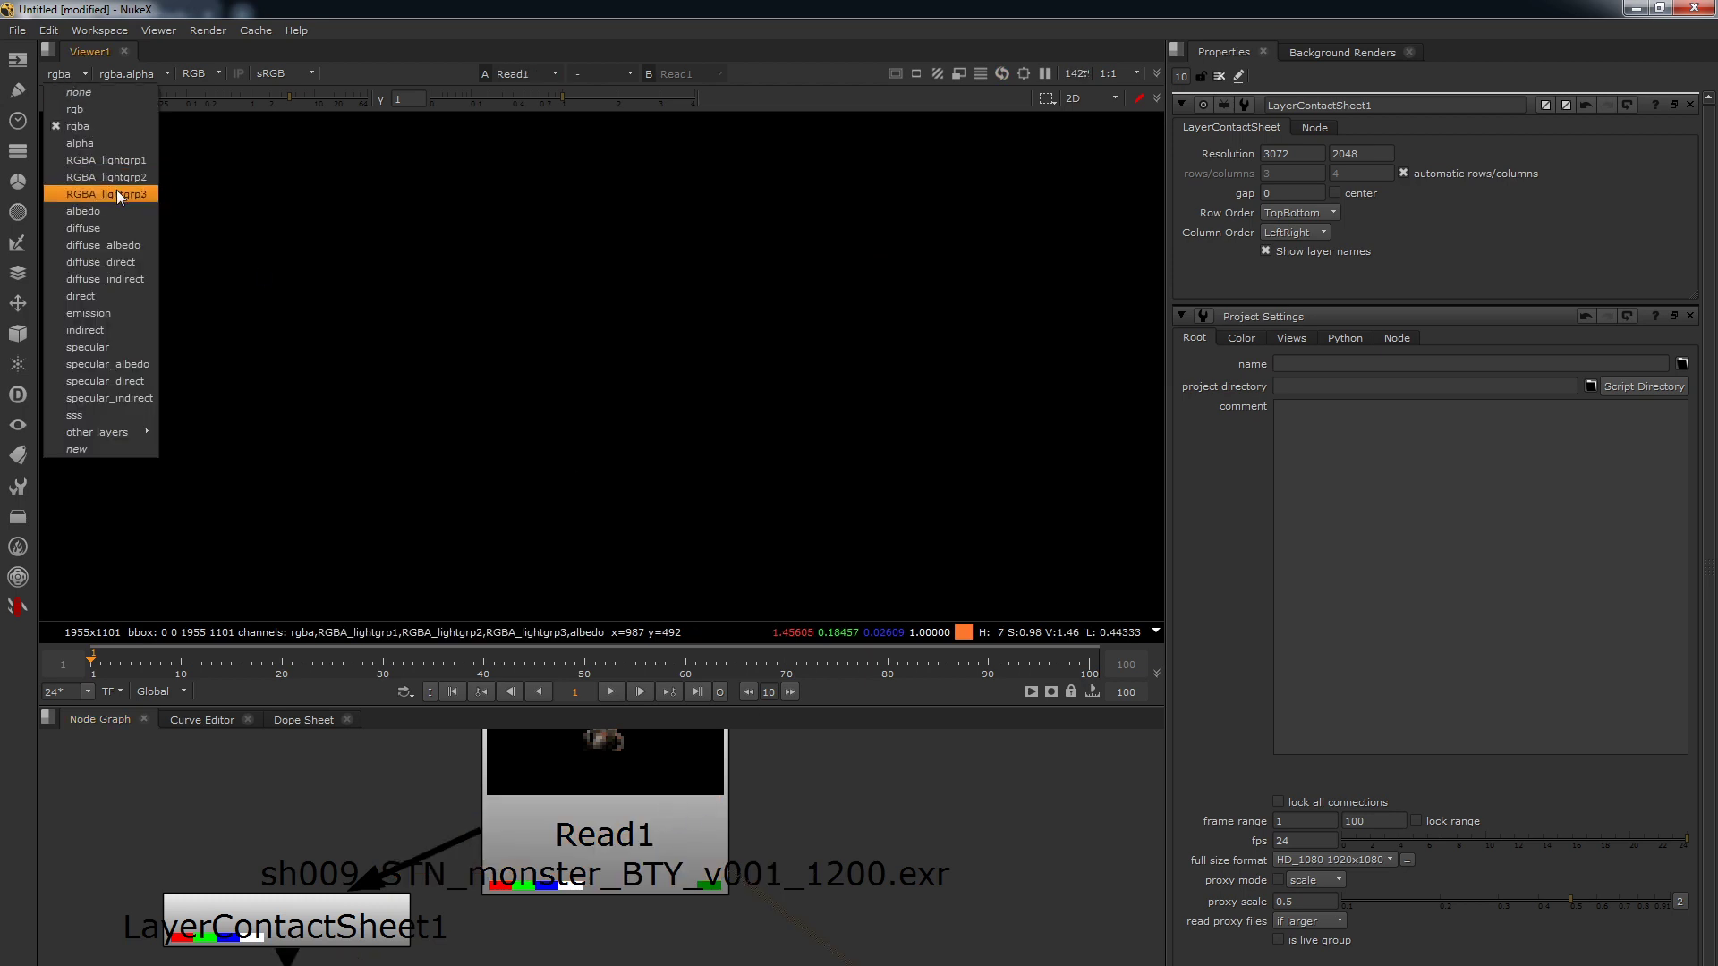
left_click(116, 191)
key("f")
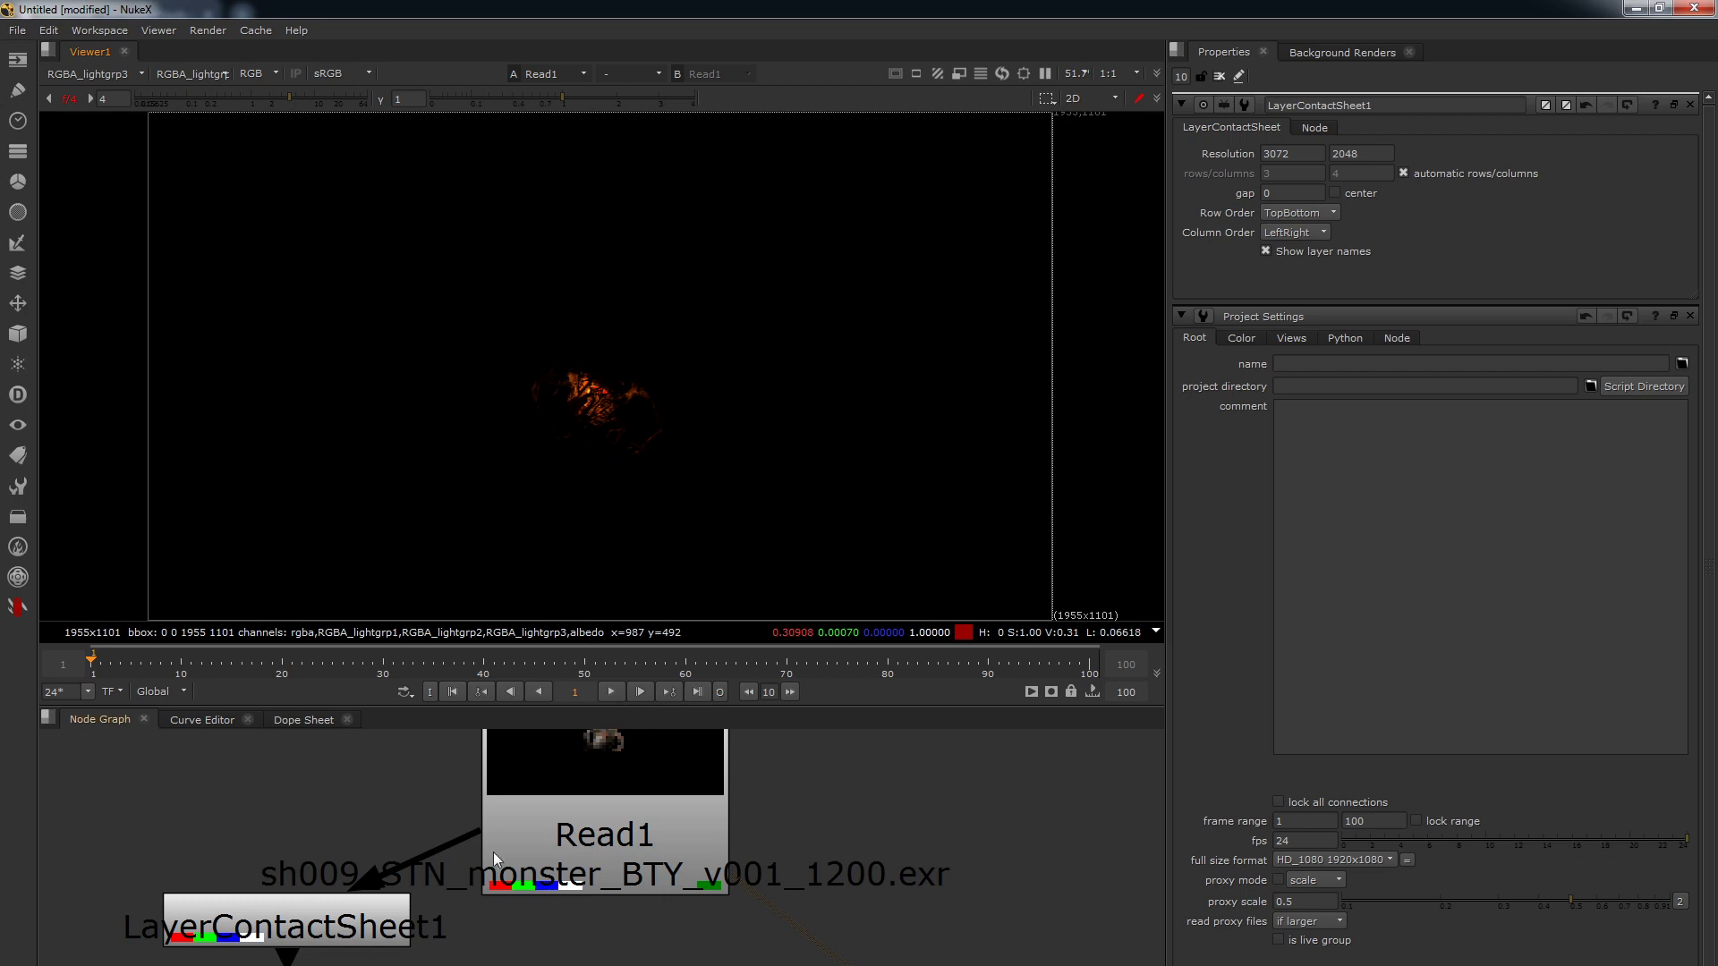
- Delete the LayerContactSheet node and return the viewer channels to rgba
key("Delete")
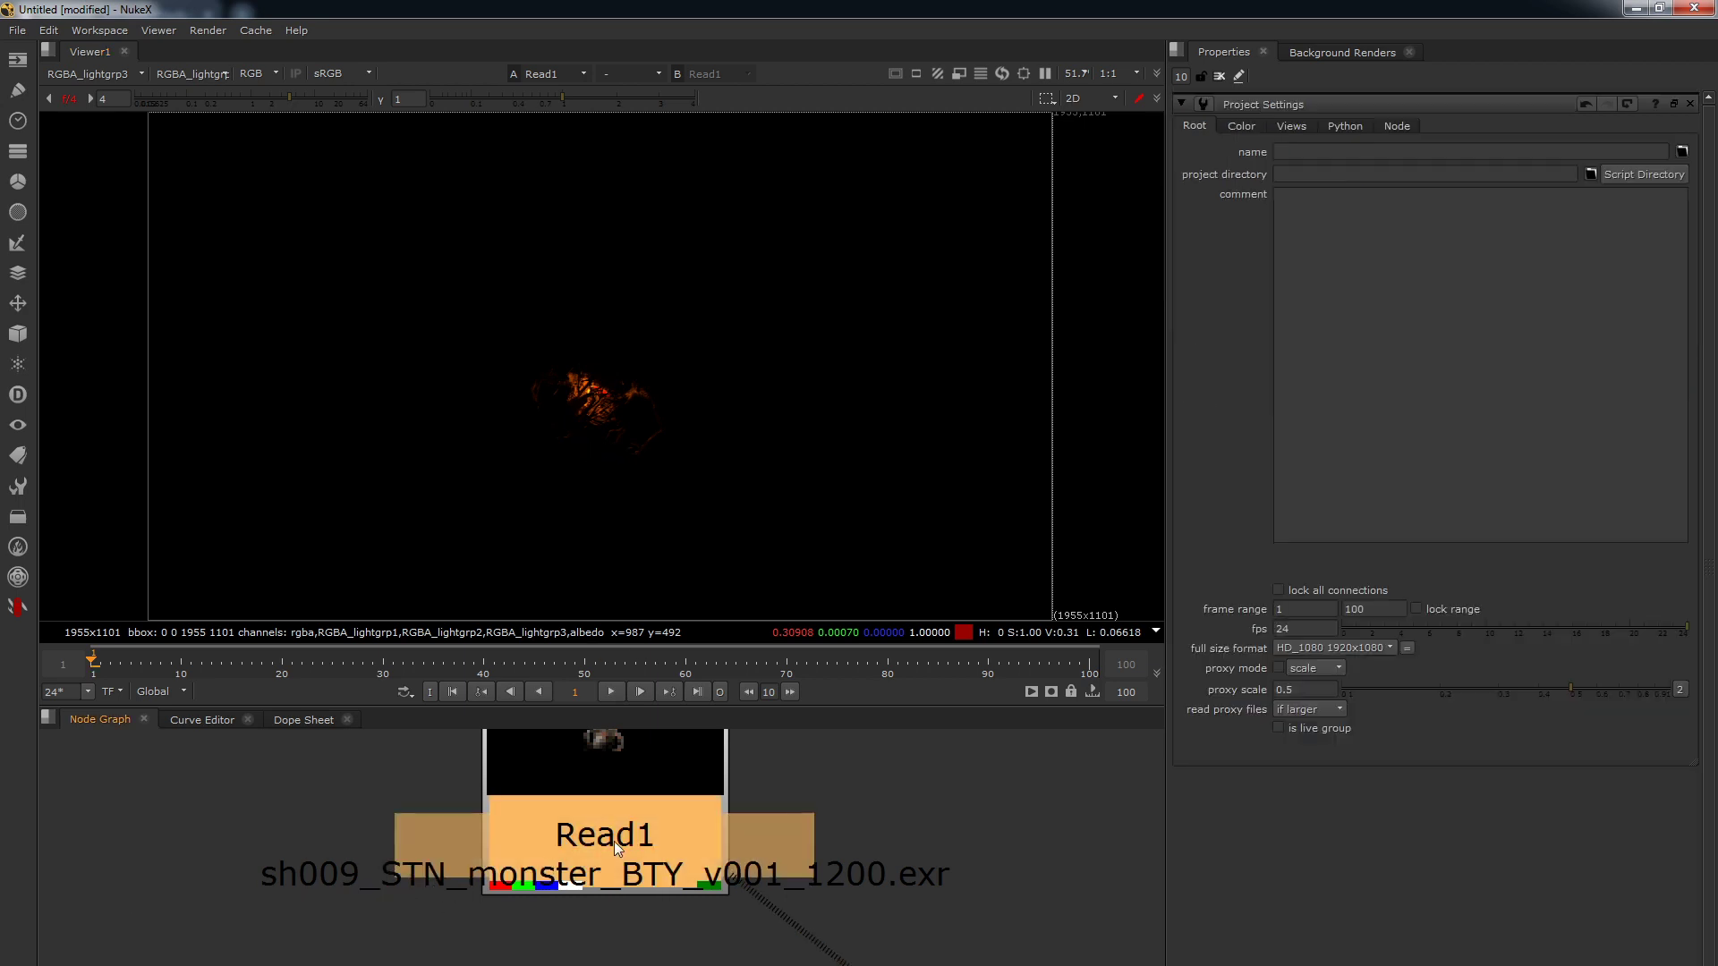
left_click(77, 72)
left_click(104, 126)
- Merge the monster render over the background plate, align the Merge node under Read2, and view the composite
scroll(784, 823, "down", 5)
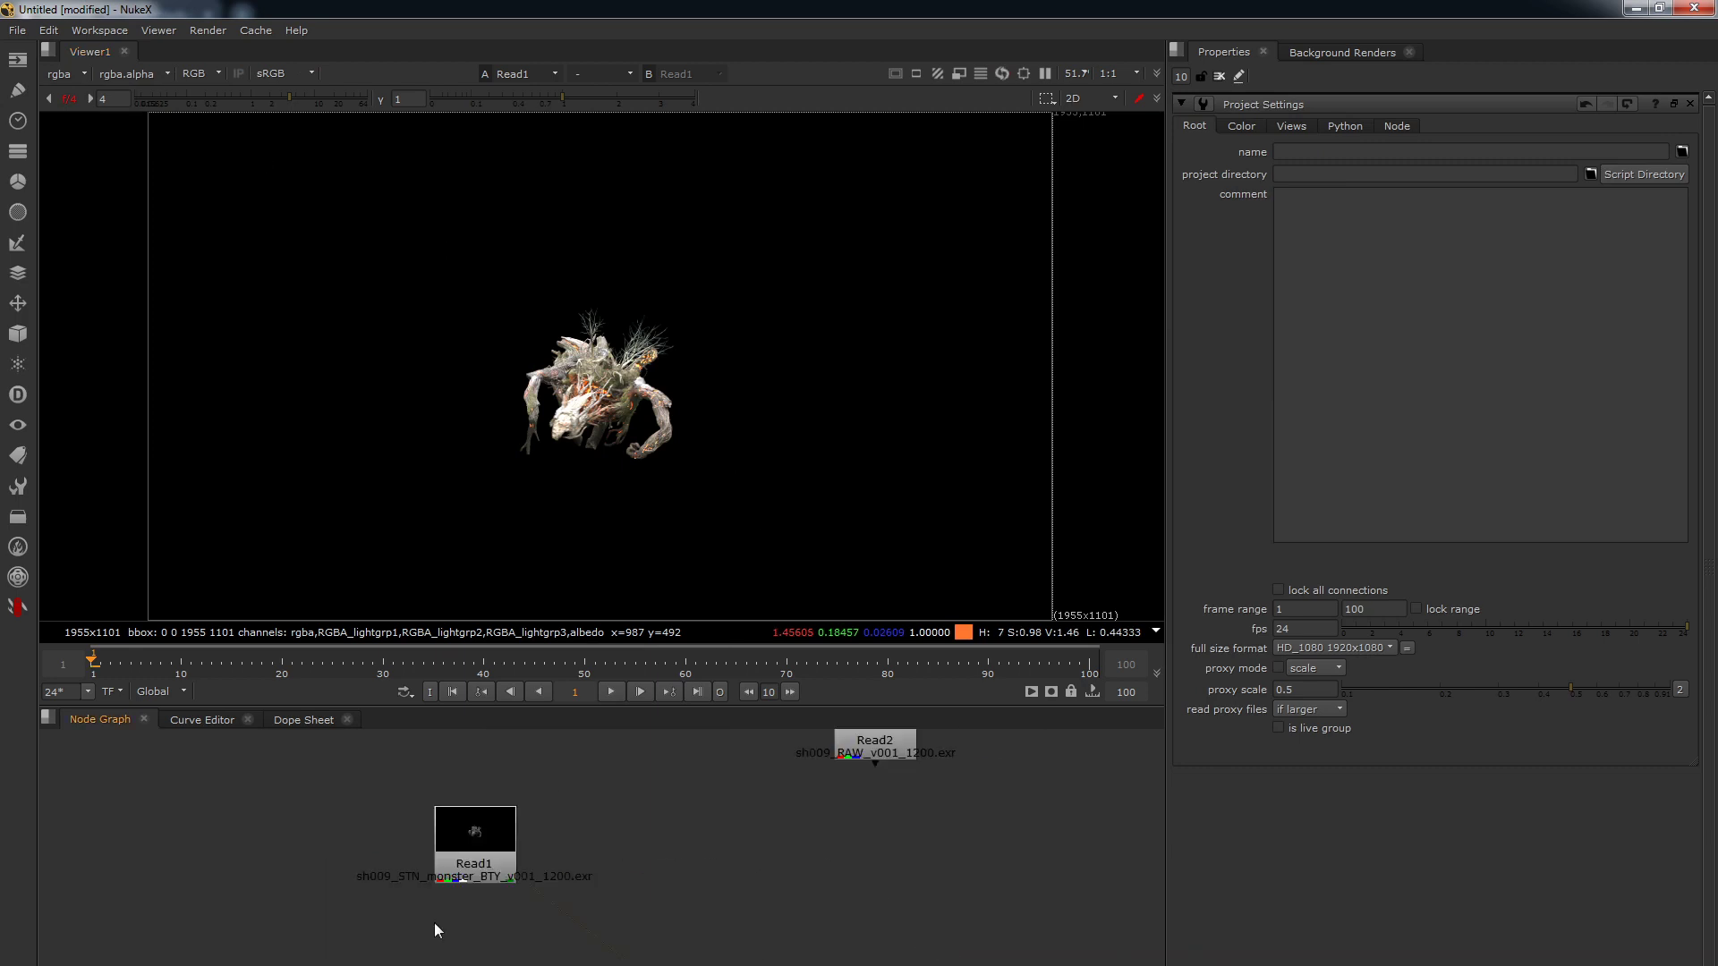
key("m")
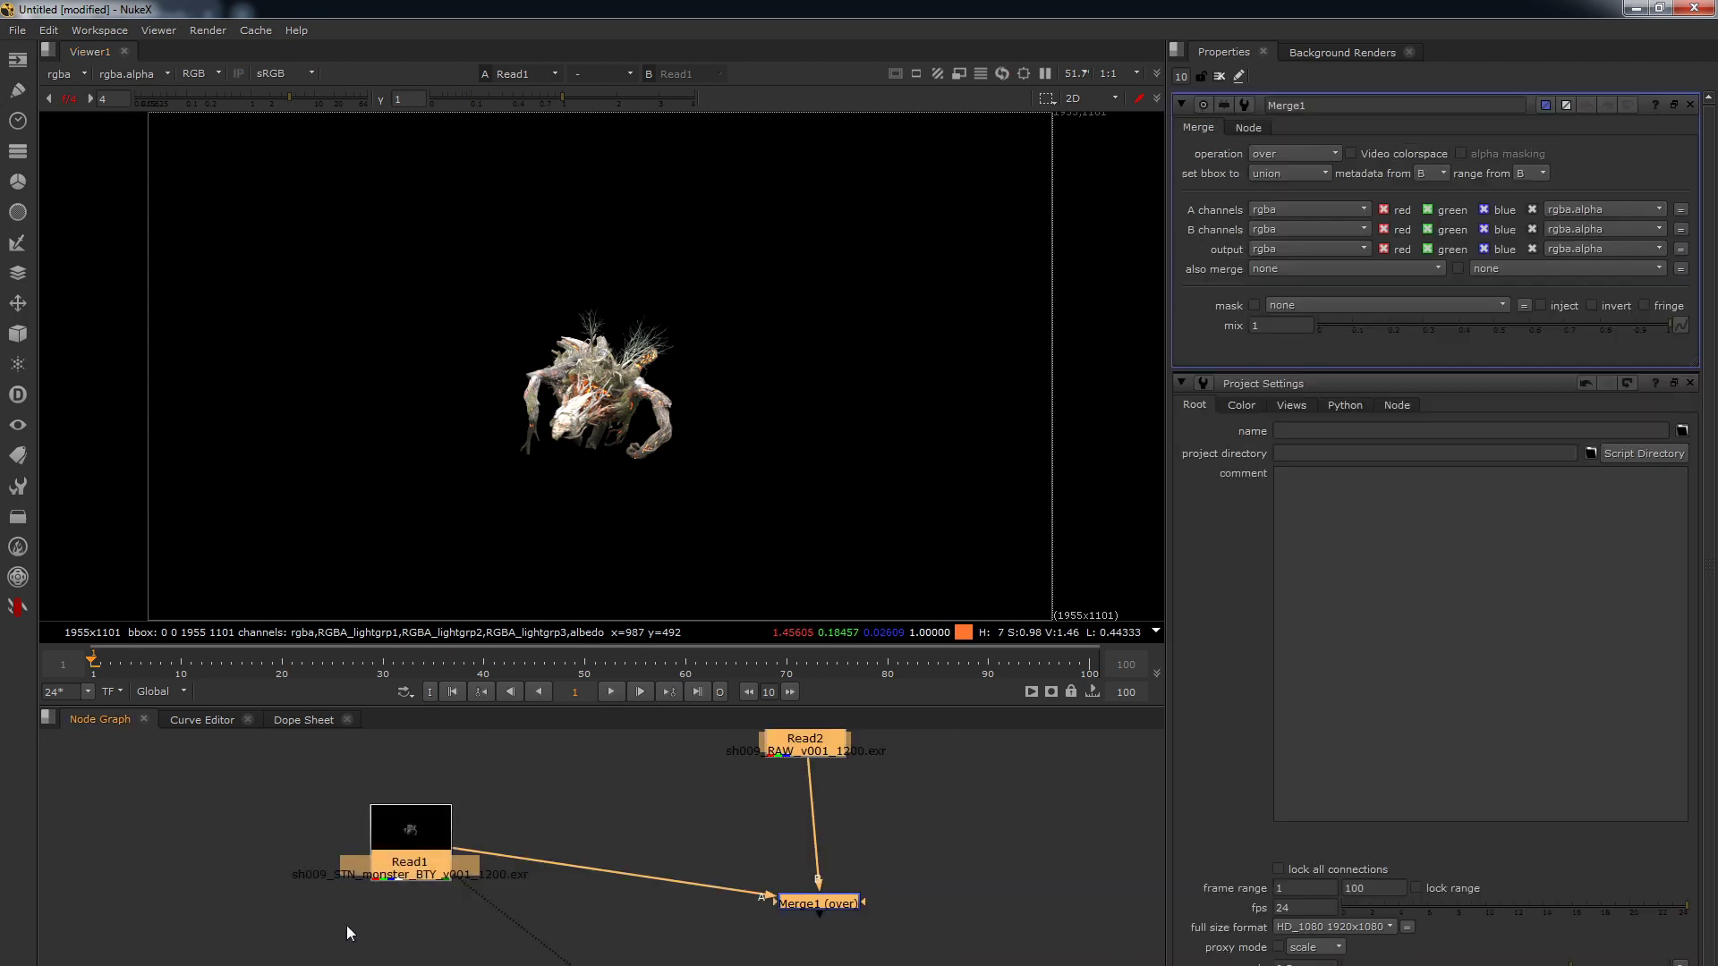
left_click_drag(935, 844, 828, 922)
key("1")
scroll(779, 435, "down", 1)
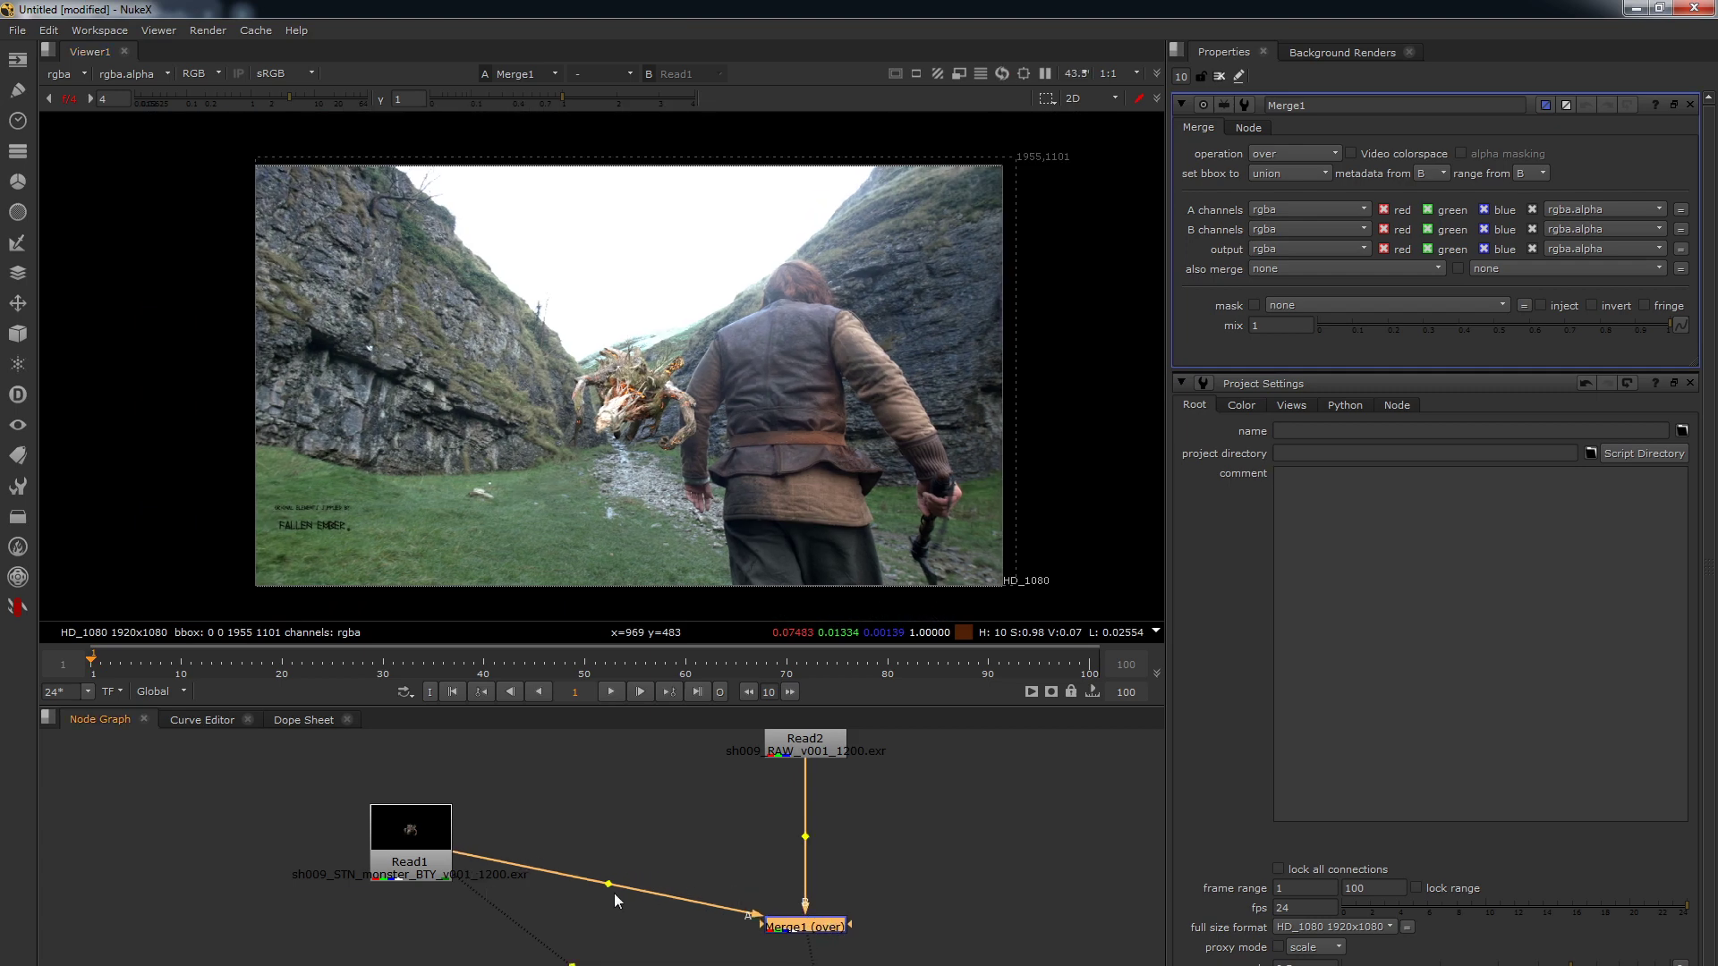
- Insert a Dot on the connection from Read1 to the Merge and place it below Read1, level with the Merge
left_click_drag(612, 886, 416, 917, "ctrl")
left_click_drag(91, 897, 949, 962)
middle_click_drag(837, 933, 751, 779)
scroll(716, 802, "down", 2)
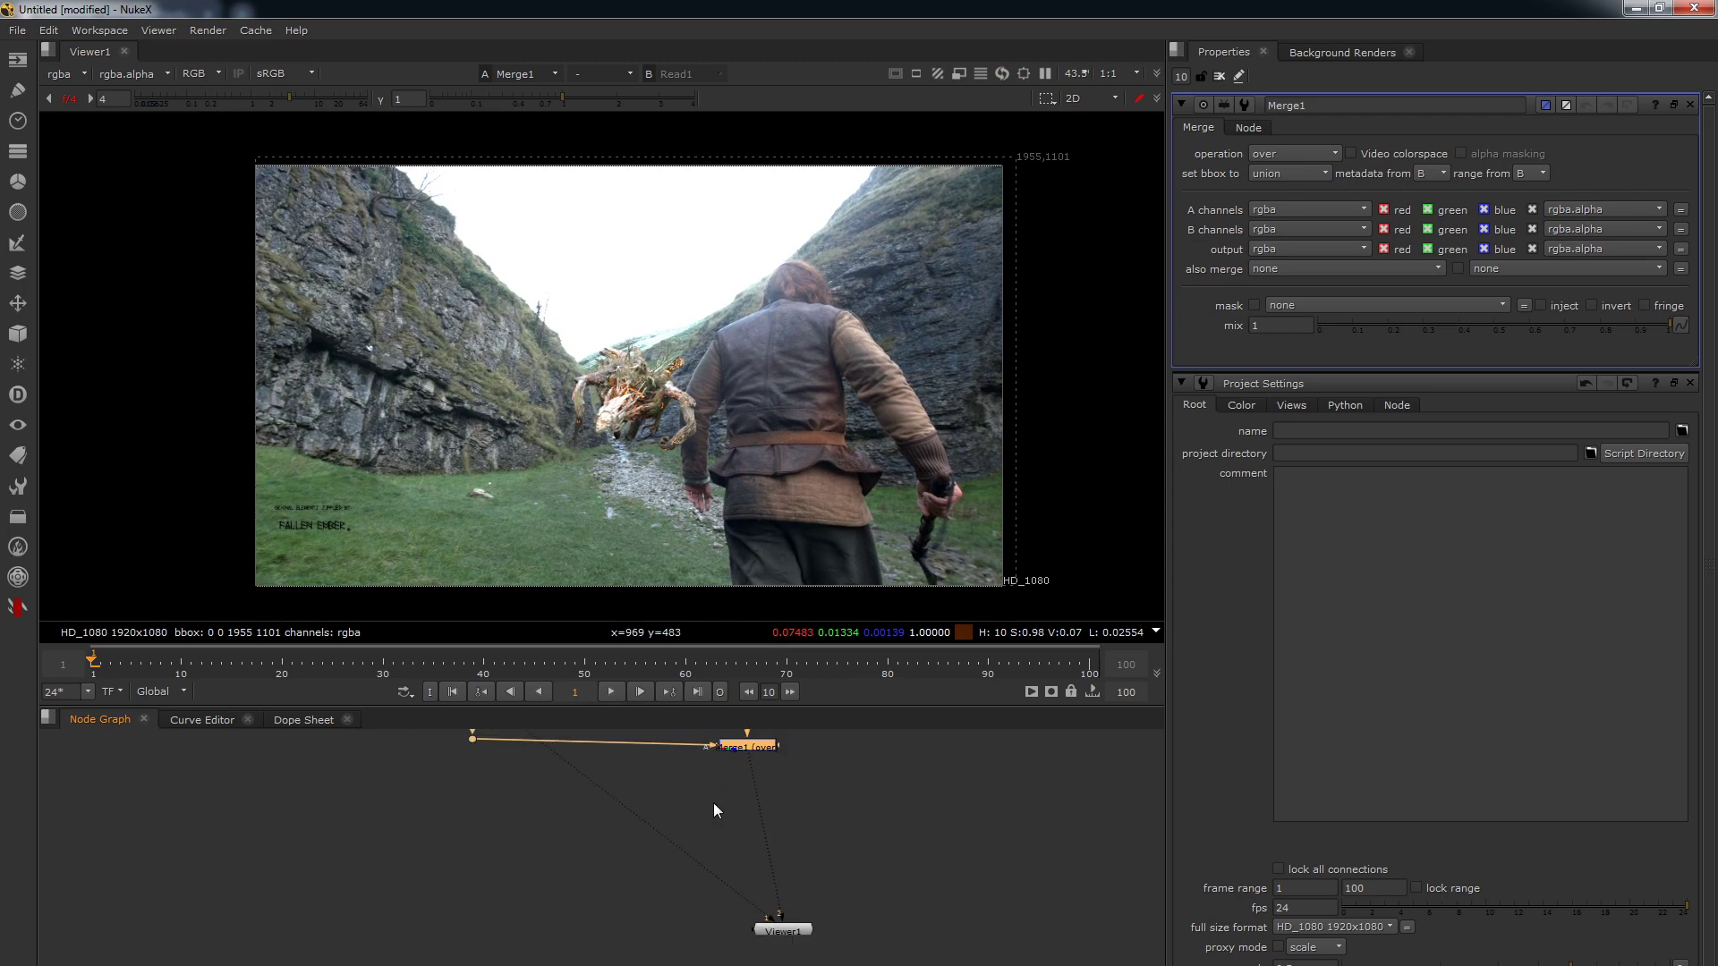
- Space out the node tree by lowering the Merge and the Dot and lining Read1 up above the Dot
left_click_drag(758, 750, 768, 956)
left_click(627, 913)
left_click_drag(482, 946, 480, 955)
middle_click_drag(483, 956, 487, 955)
left_click_drag(564, 797, 483, 877)
left_click_drag(776, 800, 784, 745)
- Examine the monster render's edges up close, then view the background plate for comparison
left_click(486, 885)
key("1")
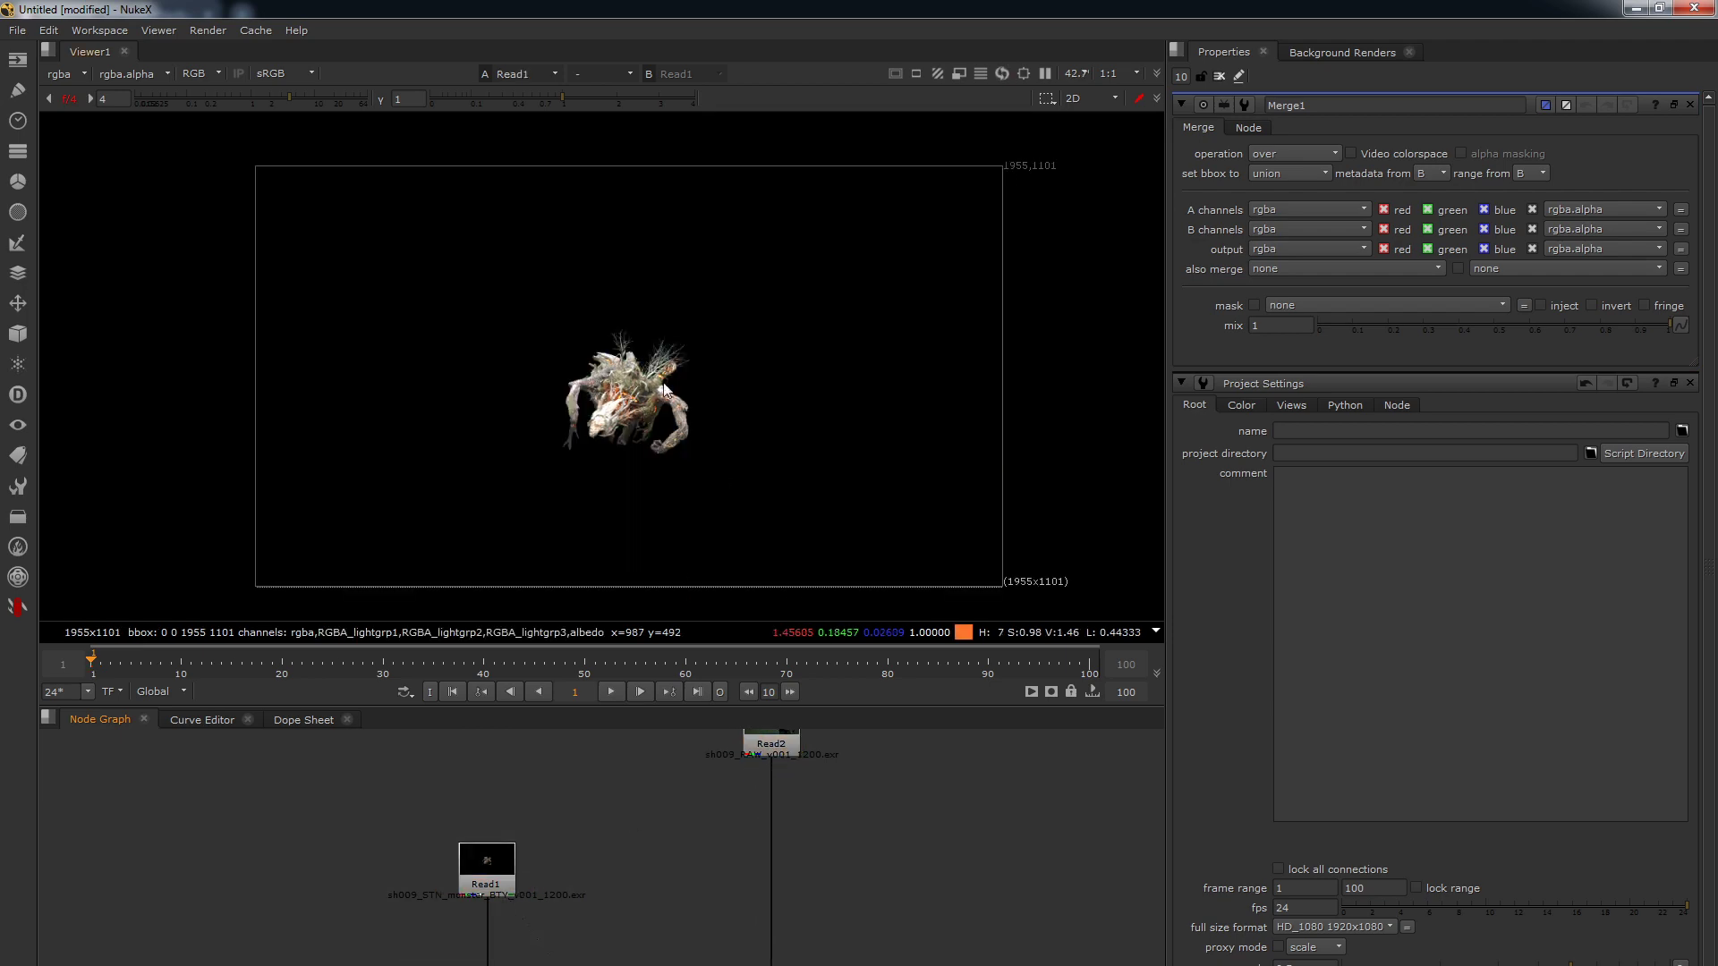
scroll(660, 441, "up", 10)
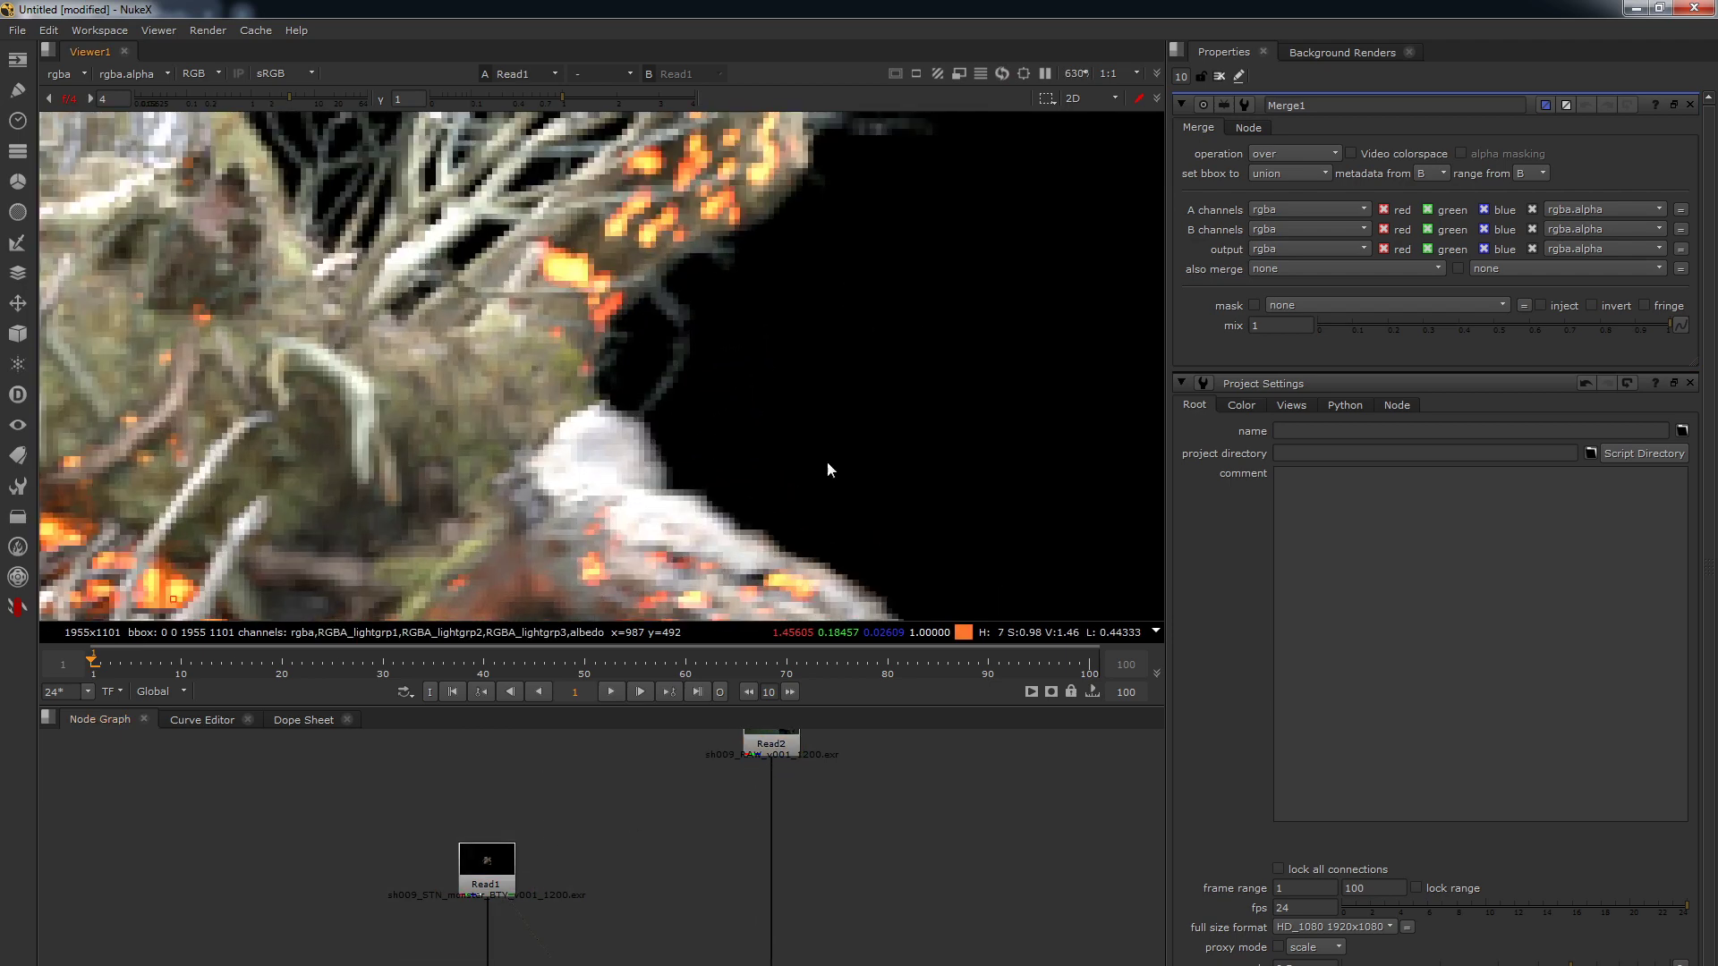
scroll(768, 506, "down", 10)
left_click(770, 747)
key("1")
- Add a Reformat node after Read1 that outputs the root format, 1920x1080
left_click(501, 861)
key("1")
key("Tab")
type("reformat")
key("Return")
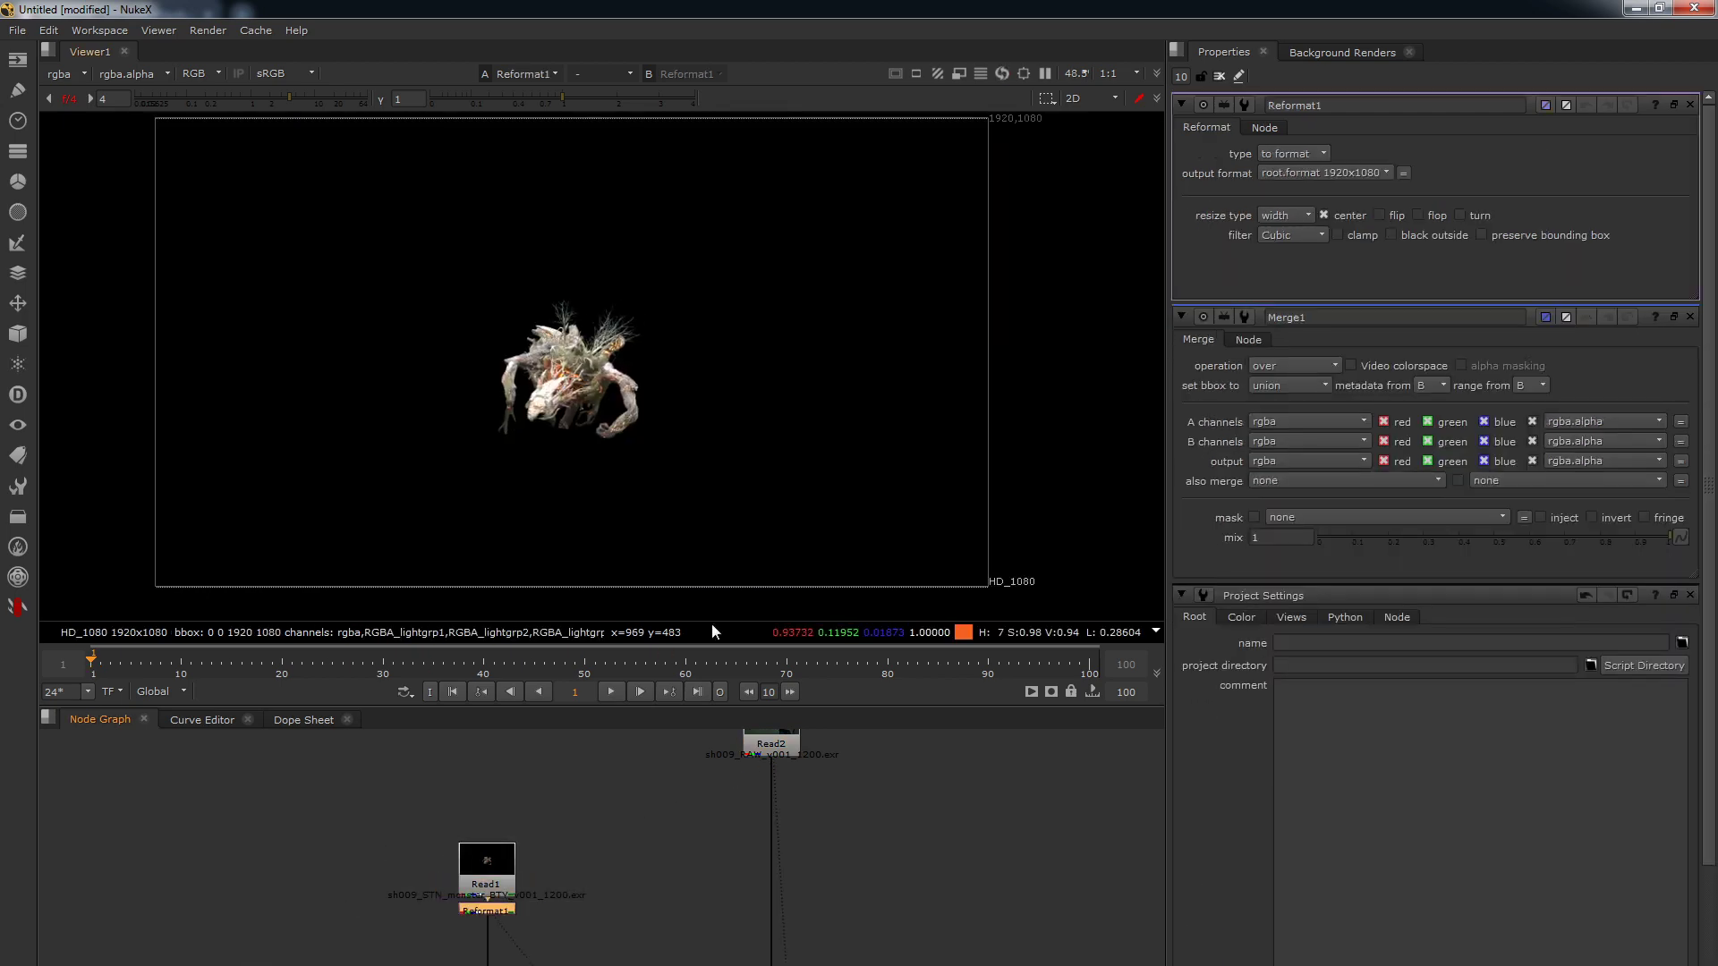
- Compare the background plate, the composite and the reformatted monster in the viewer, ending on Reformat1
left_click(758, 746)
key("2")
key("1")
left_click_drag(553, 888, 381, 948)
middle_click_drag(704, 950, 673, 731)
left_click(737, 890)
key("1")
middle_click_drag(523, 747, 557, 930)
scroll(524, 828, "up", 5)
left_click(546, 842)
key("1")
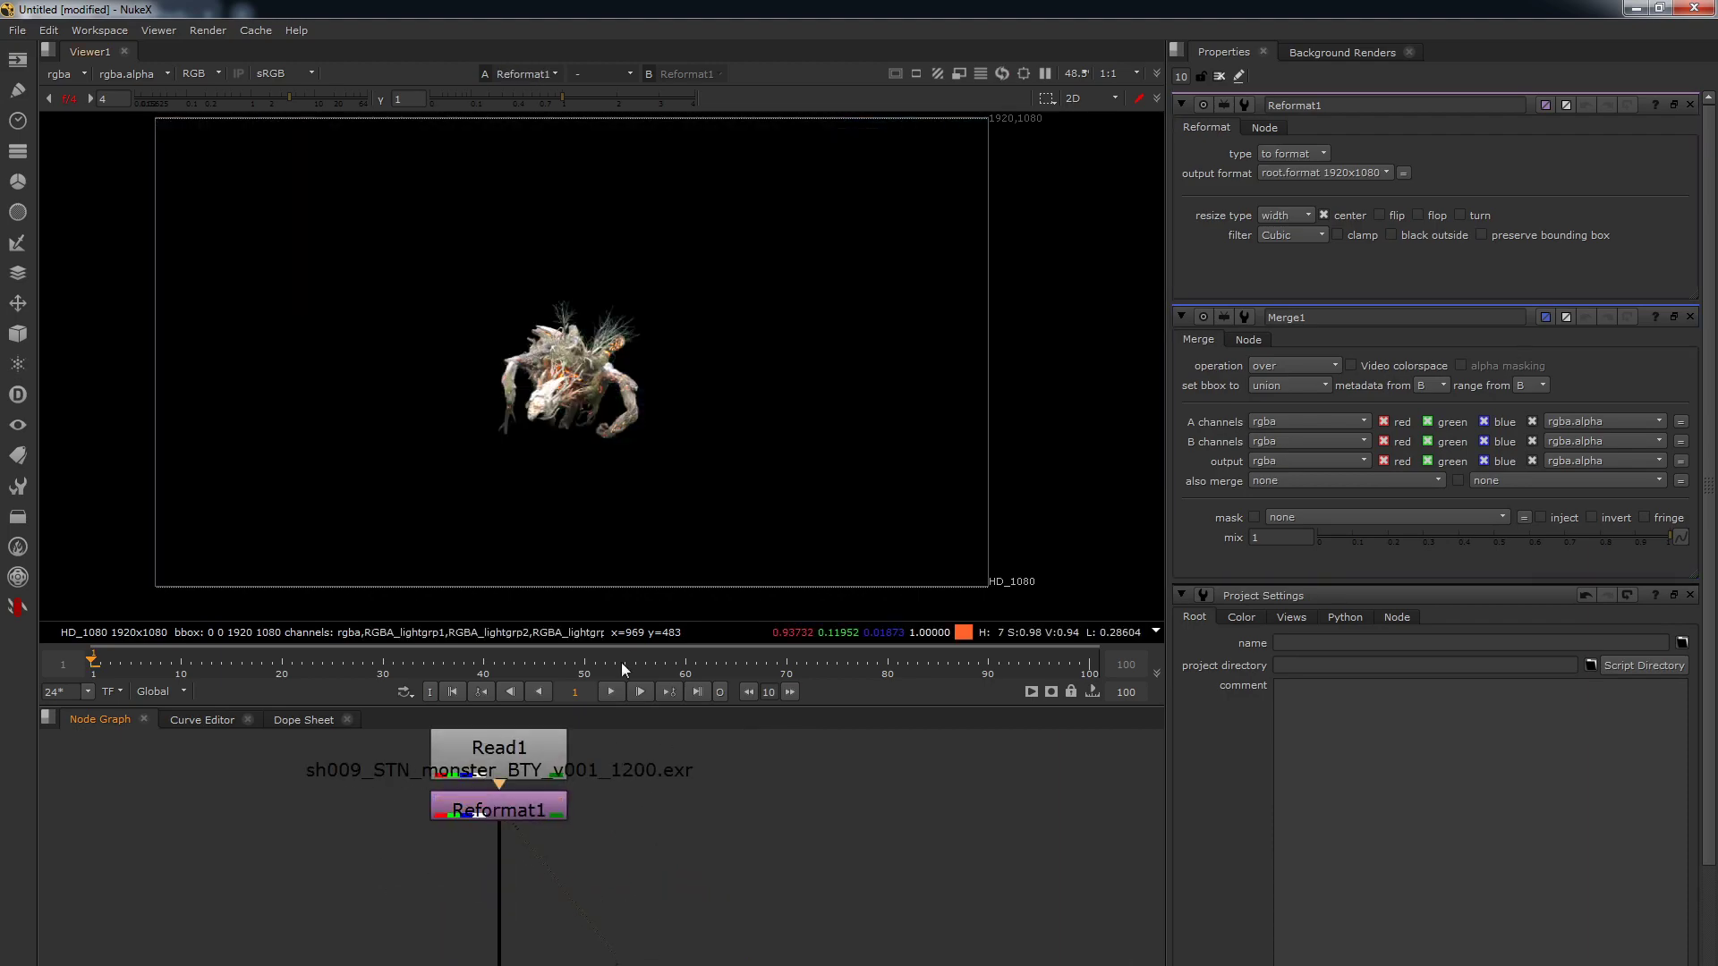
- Reset the viewer gain to 1 and sample the RGBA values of pixels along the edge of the monster's arm
scroll(660, 399, "up", 12)
scroll(674, 483, "up", 6)
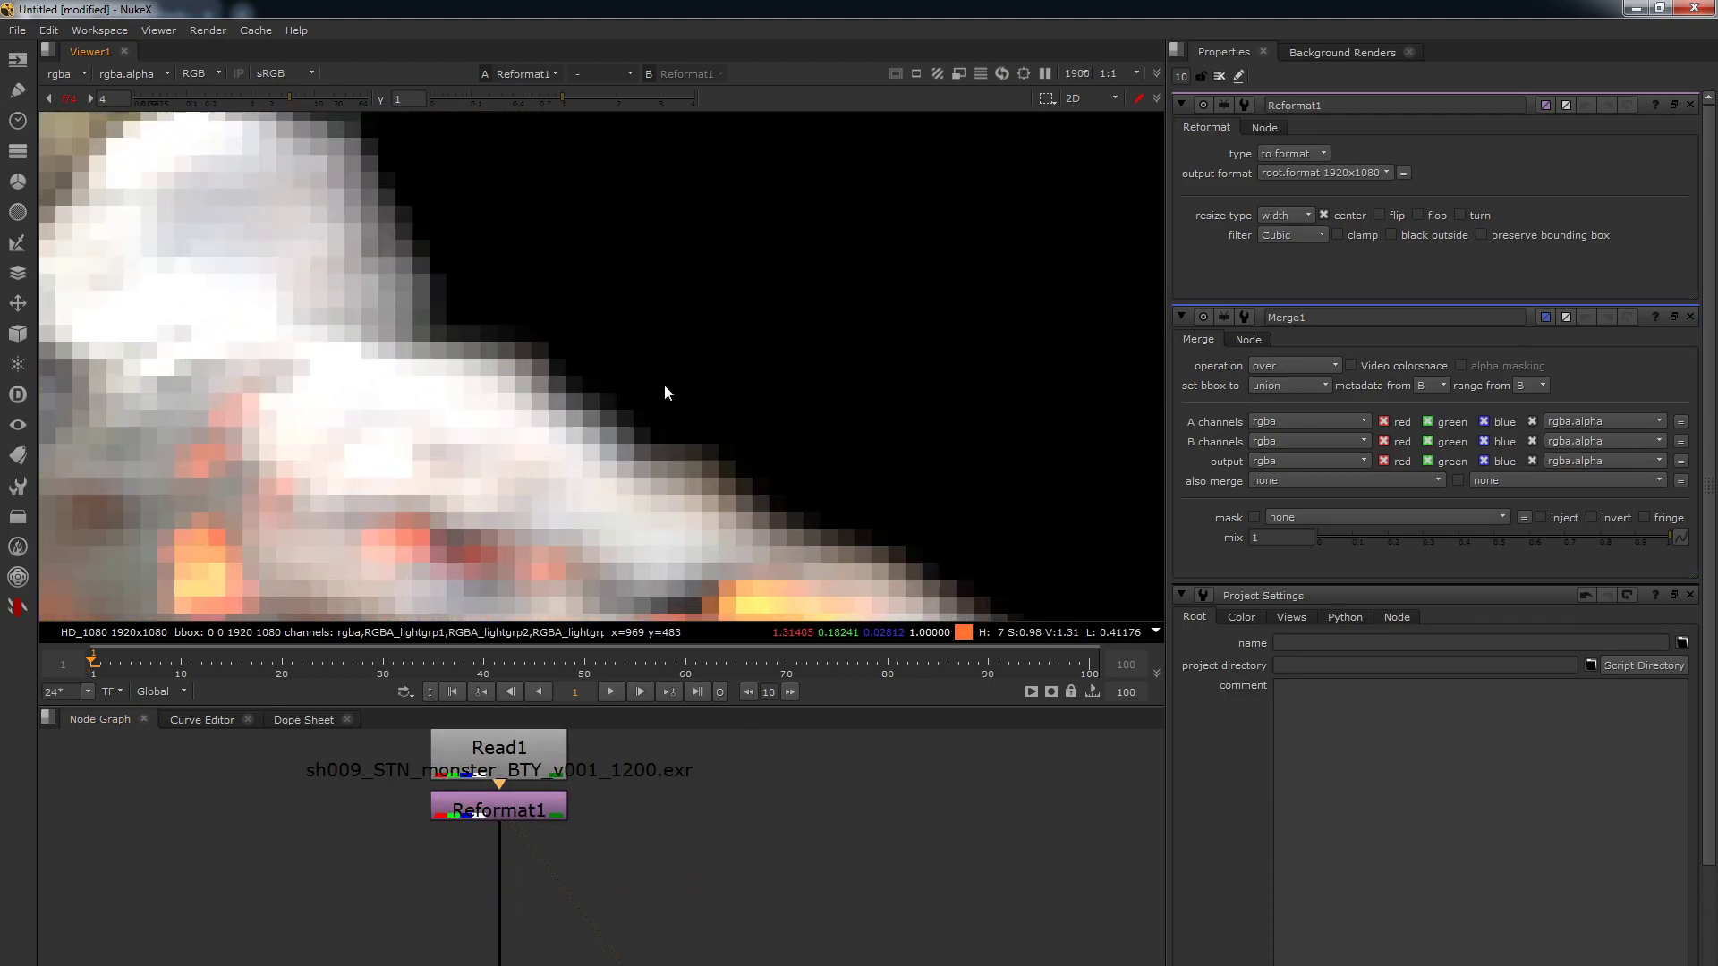
left_click_drag(558, 437, 591, 400, "ctrl")
left_click(69, 99)
left_click(500, 415, "ctrl")
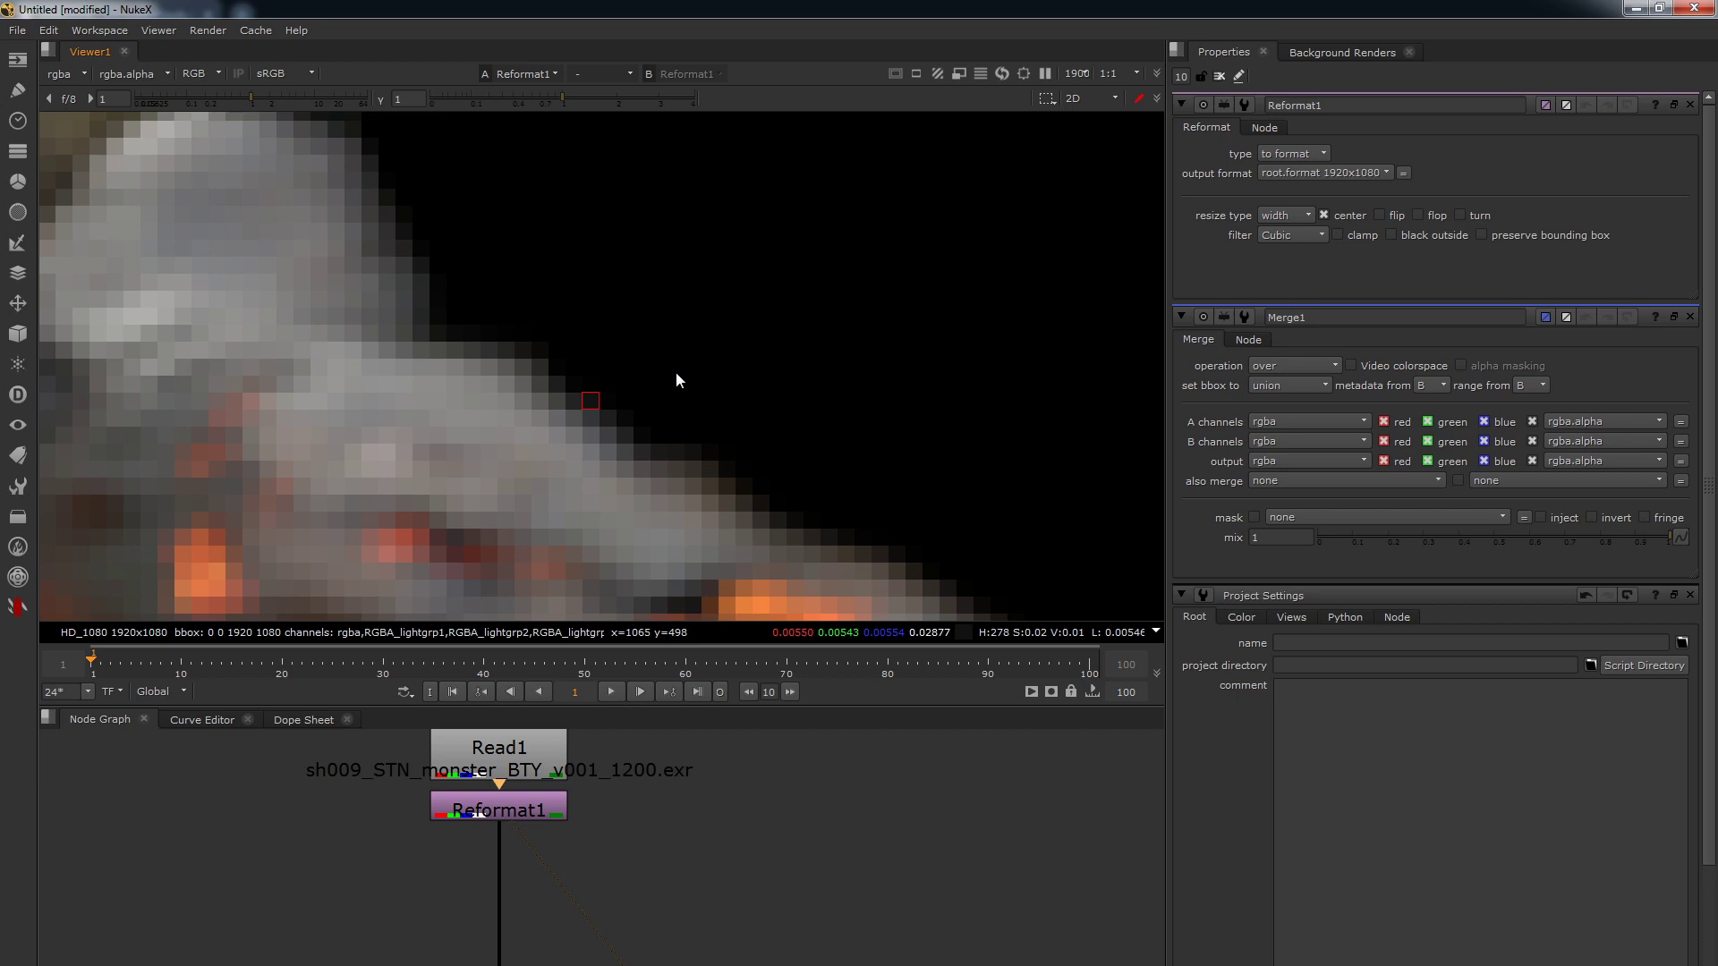
scroll(611, 405, "down", 5)
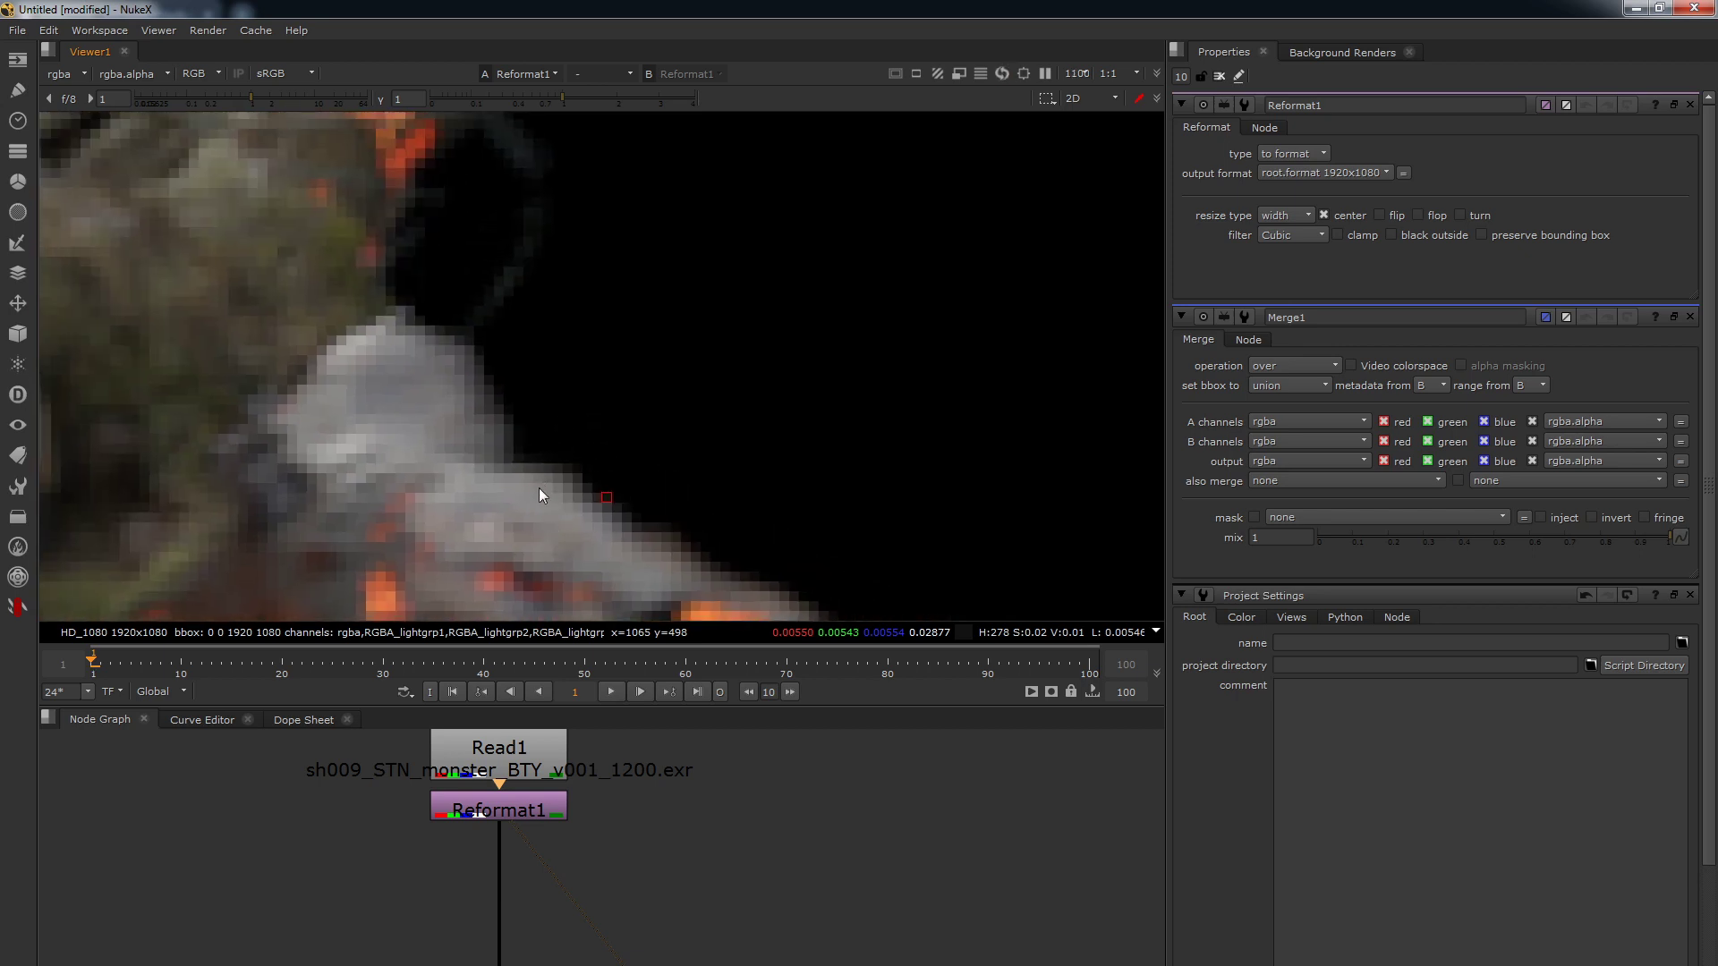
left_click(577, 487, "ctrl")
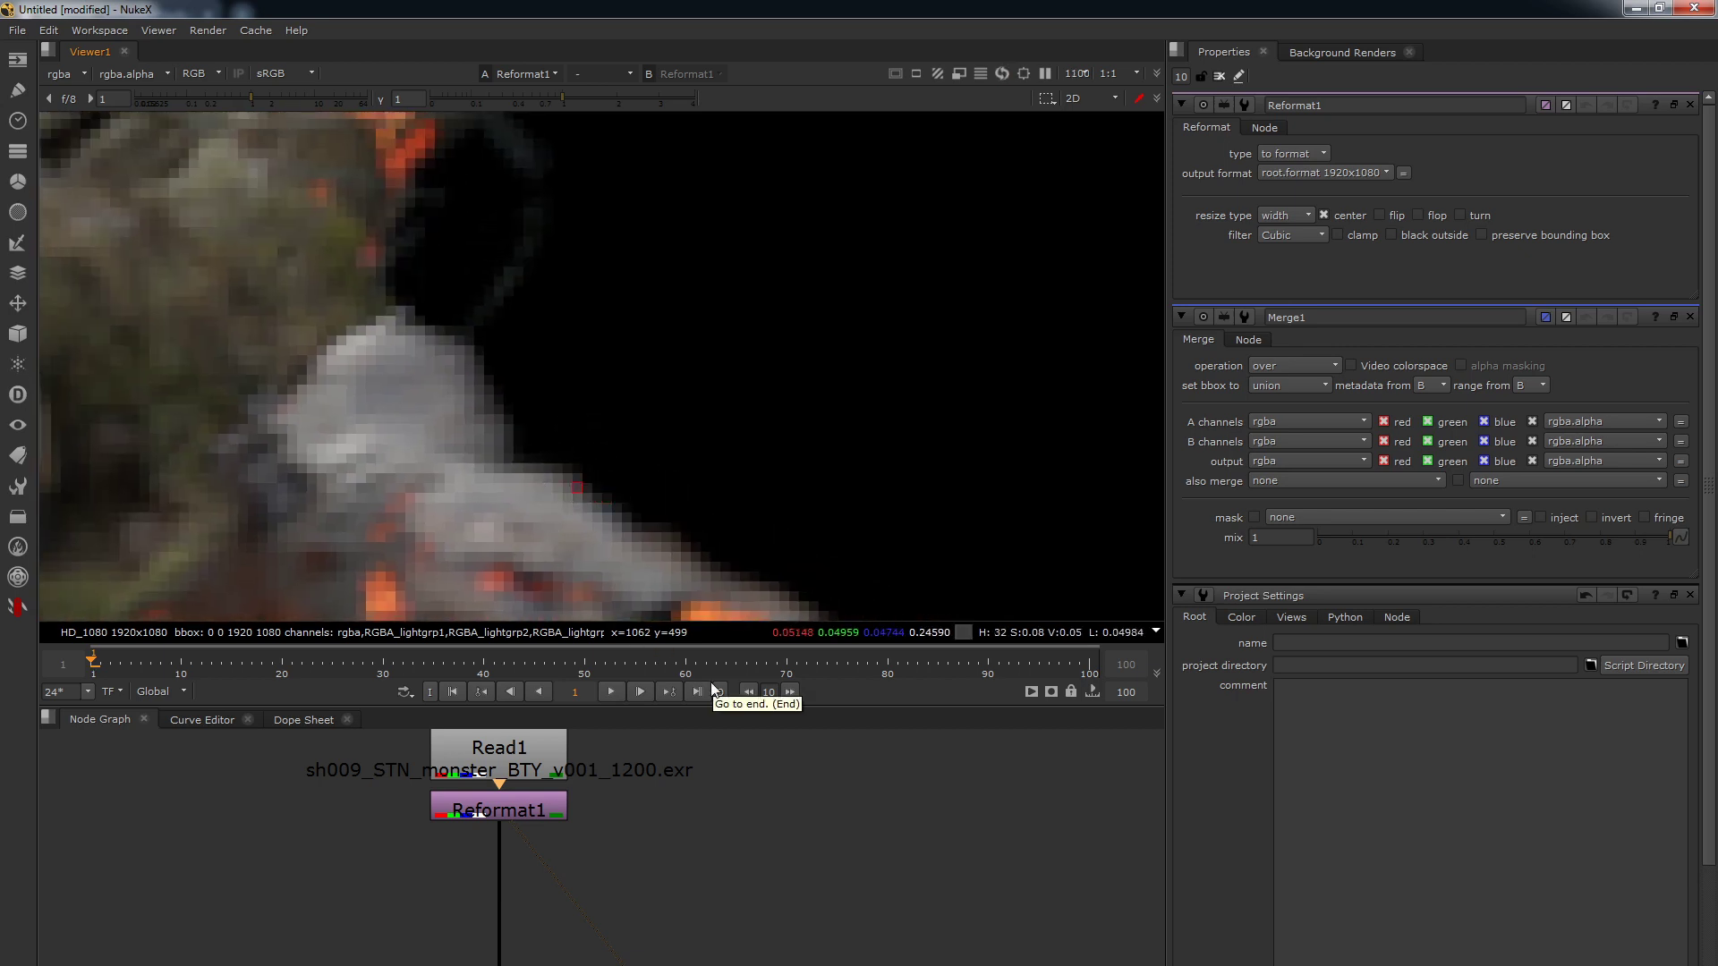
scroll(780, 846, "down", 4)
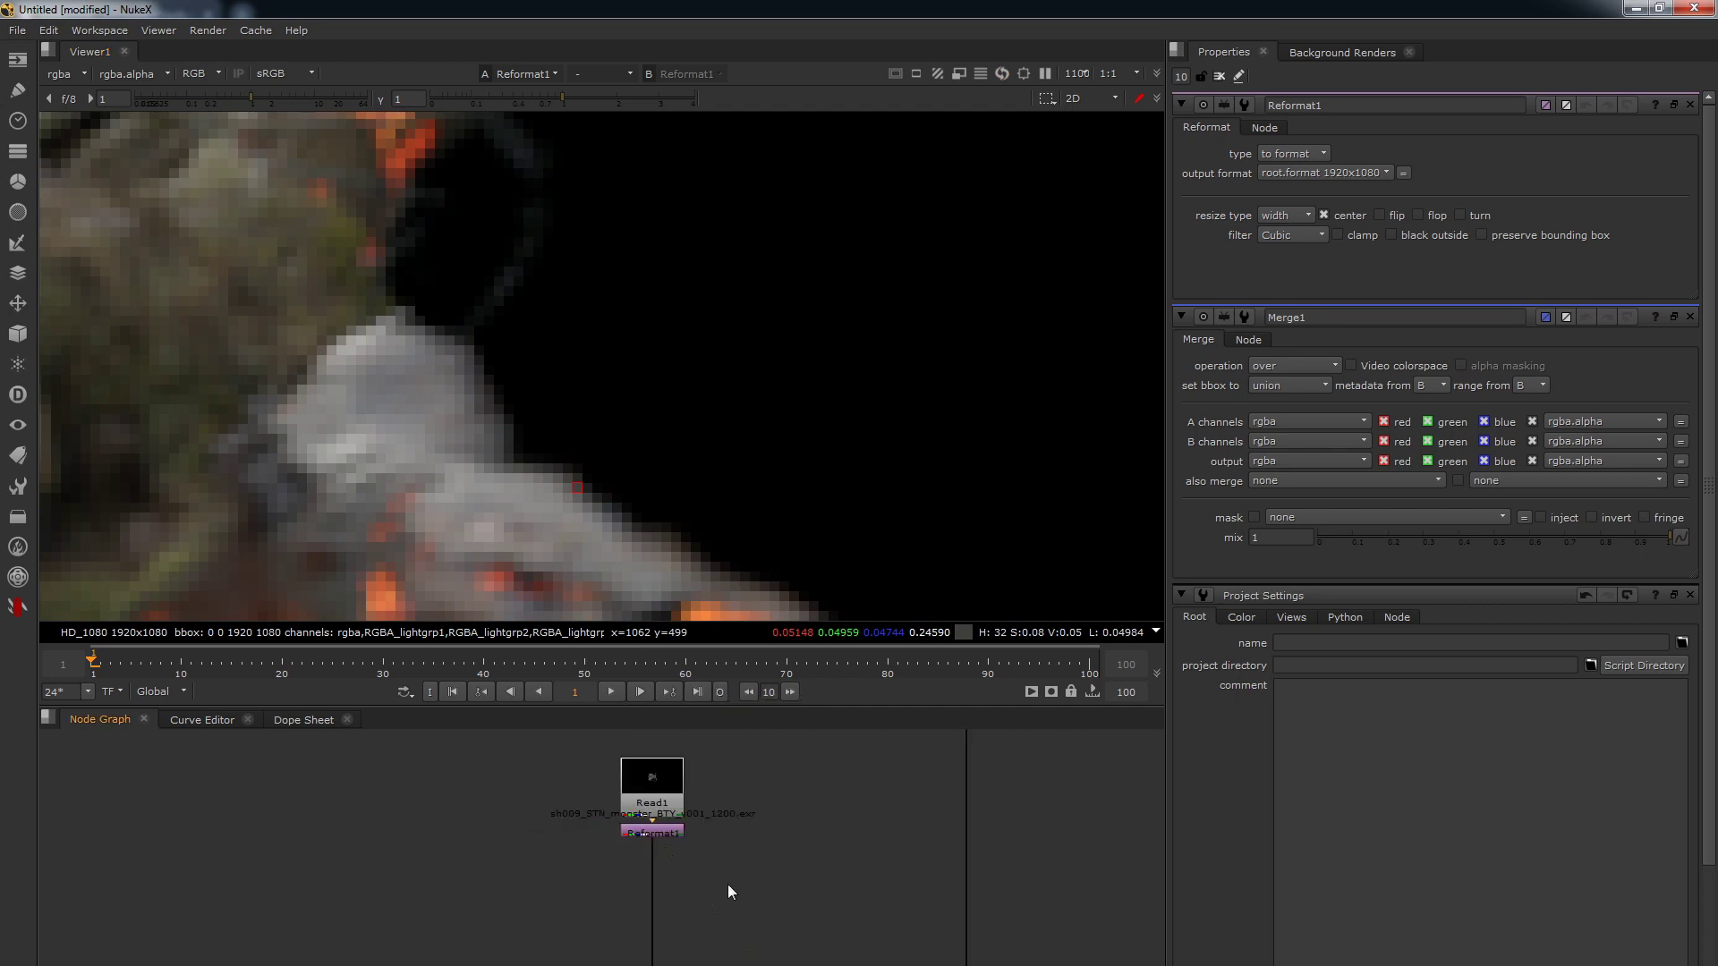
- Compare the arm's edge in the Merge1 composite with the reformatted monster, then examine Reformat1's edge pixels up close
middle_click_drag(728, 886, 525, 757)
key("2")
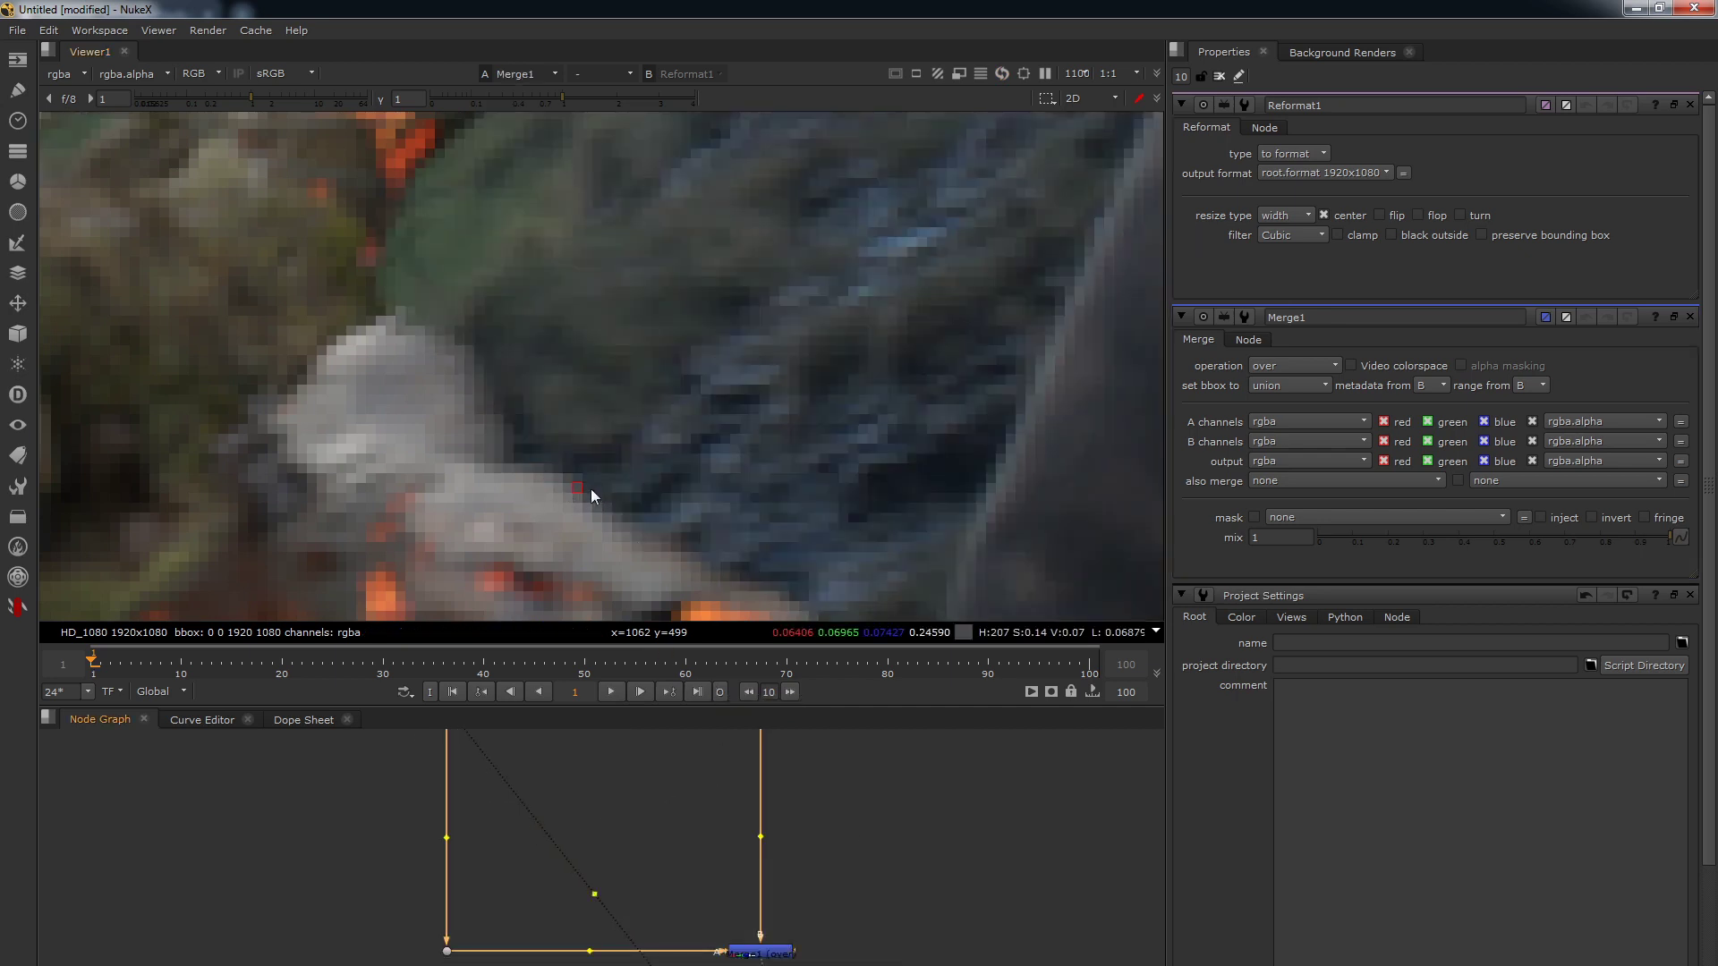
scroll(734, 570, "down", 3)
middle_click_drag(463, 736, 488, 873)
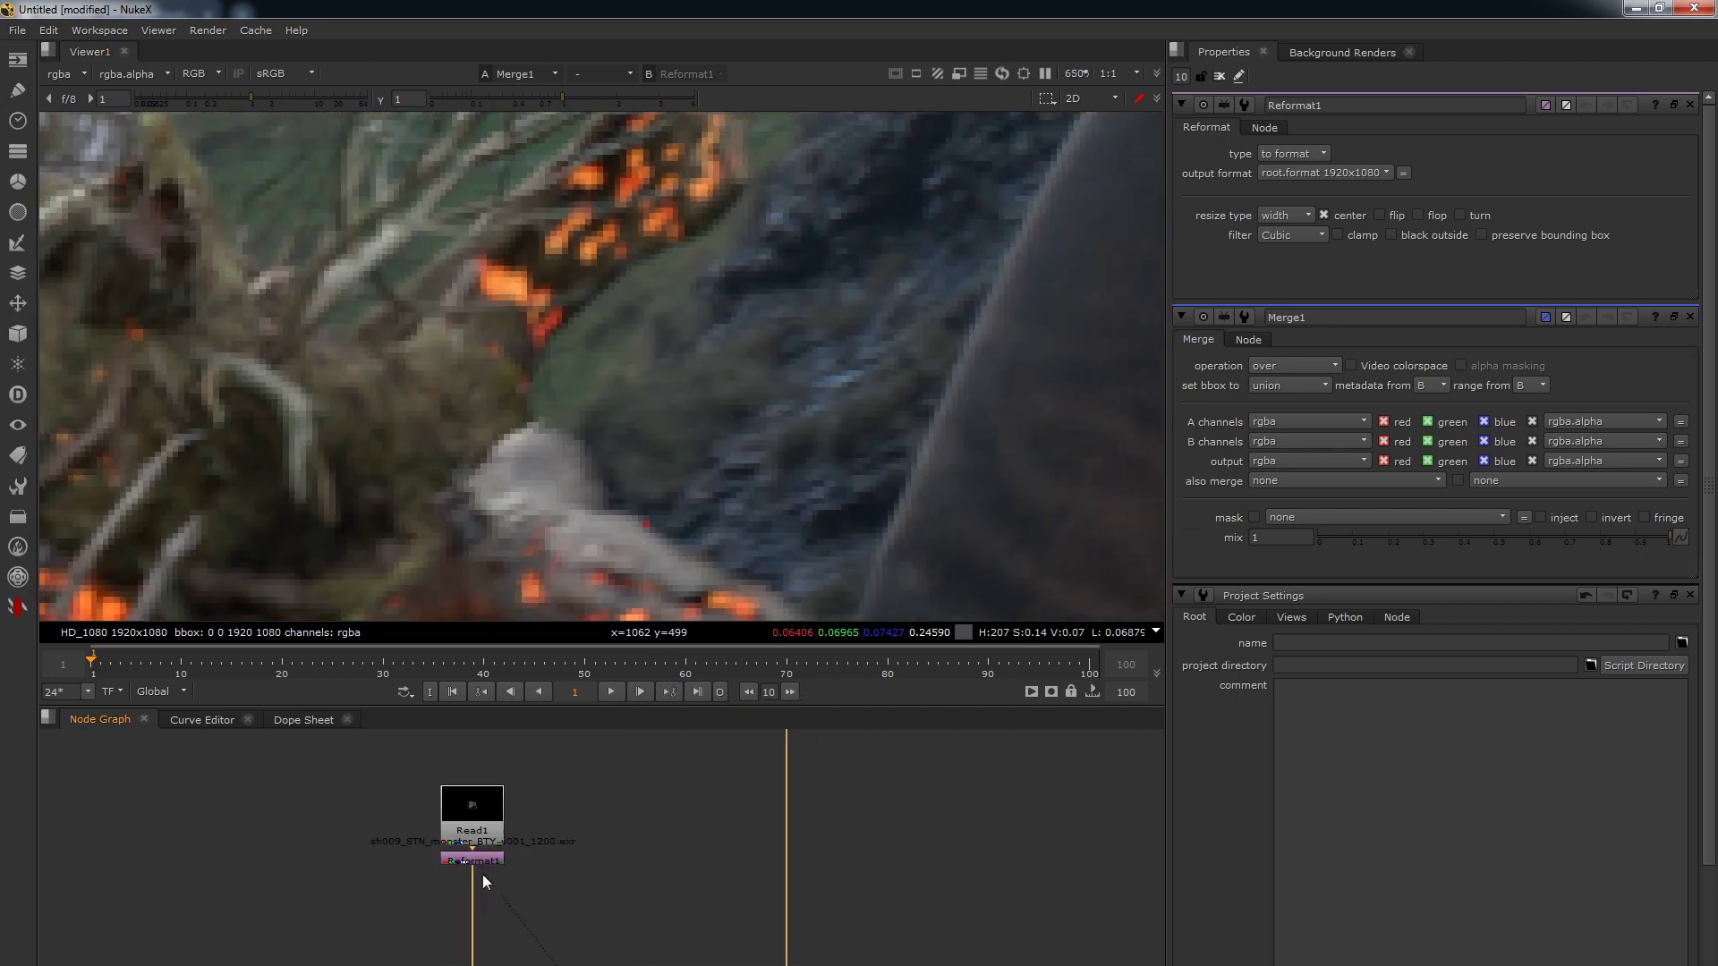
key("1")
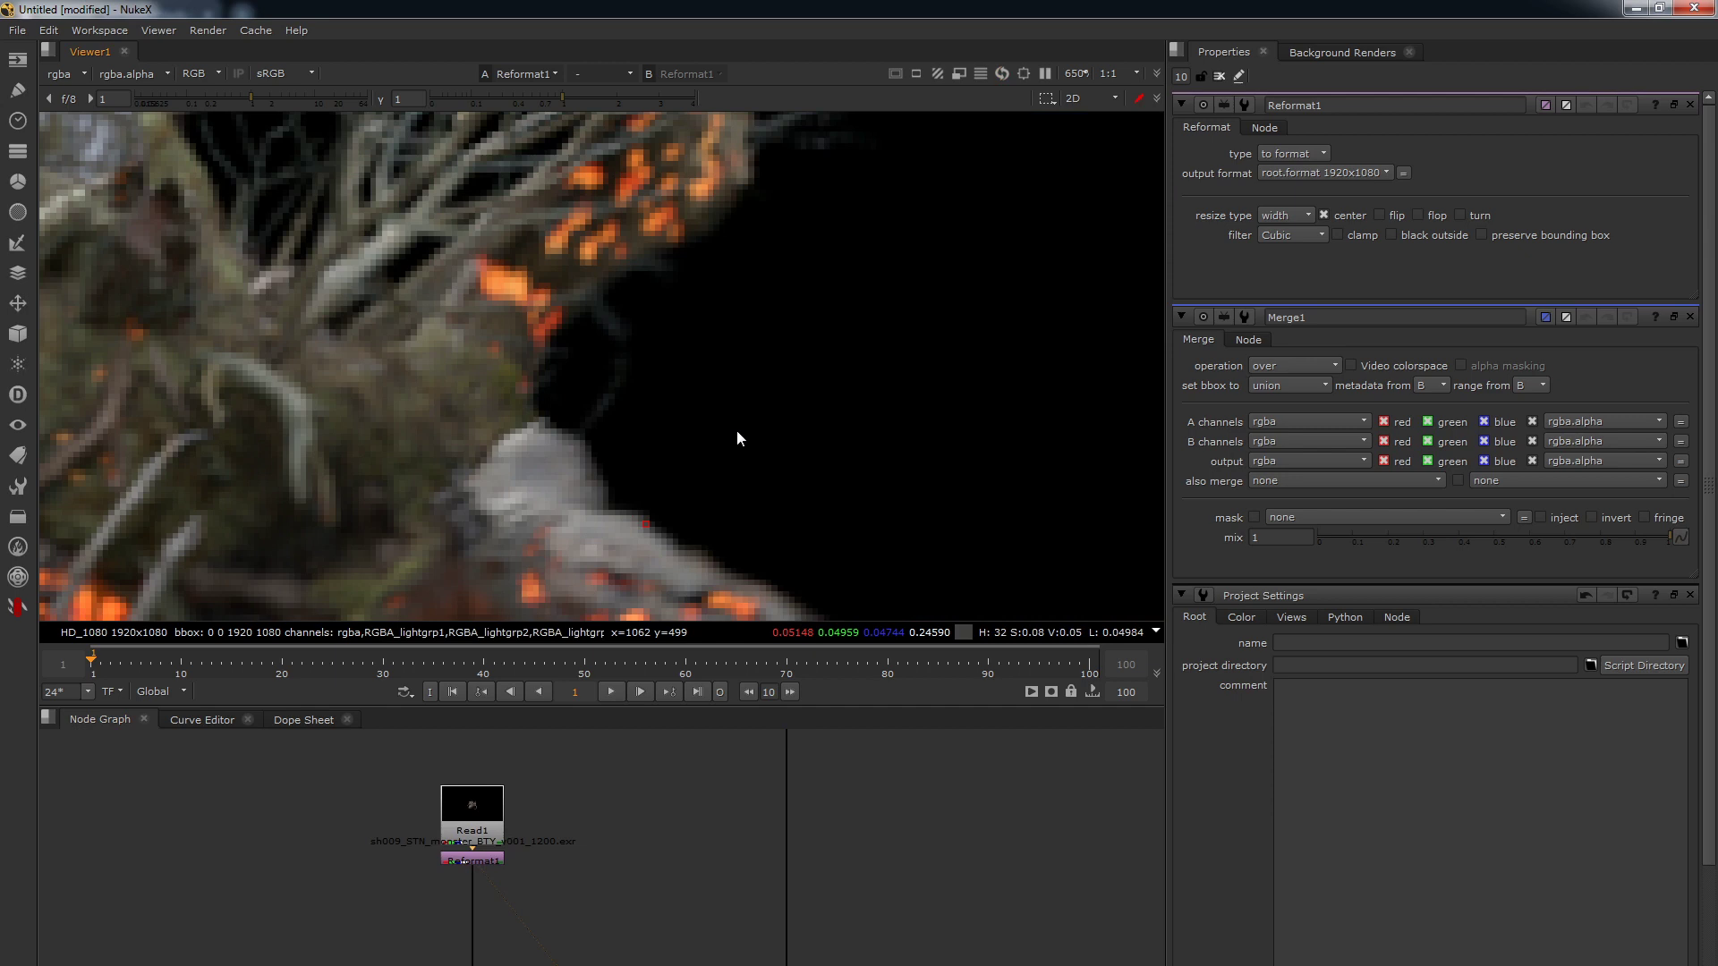
scroll(738, 518, "up", 5)
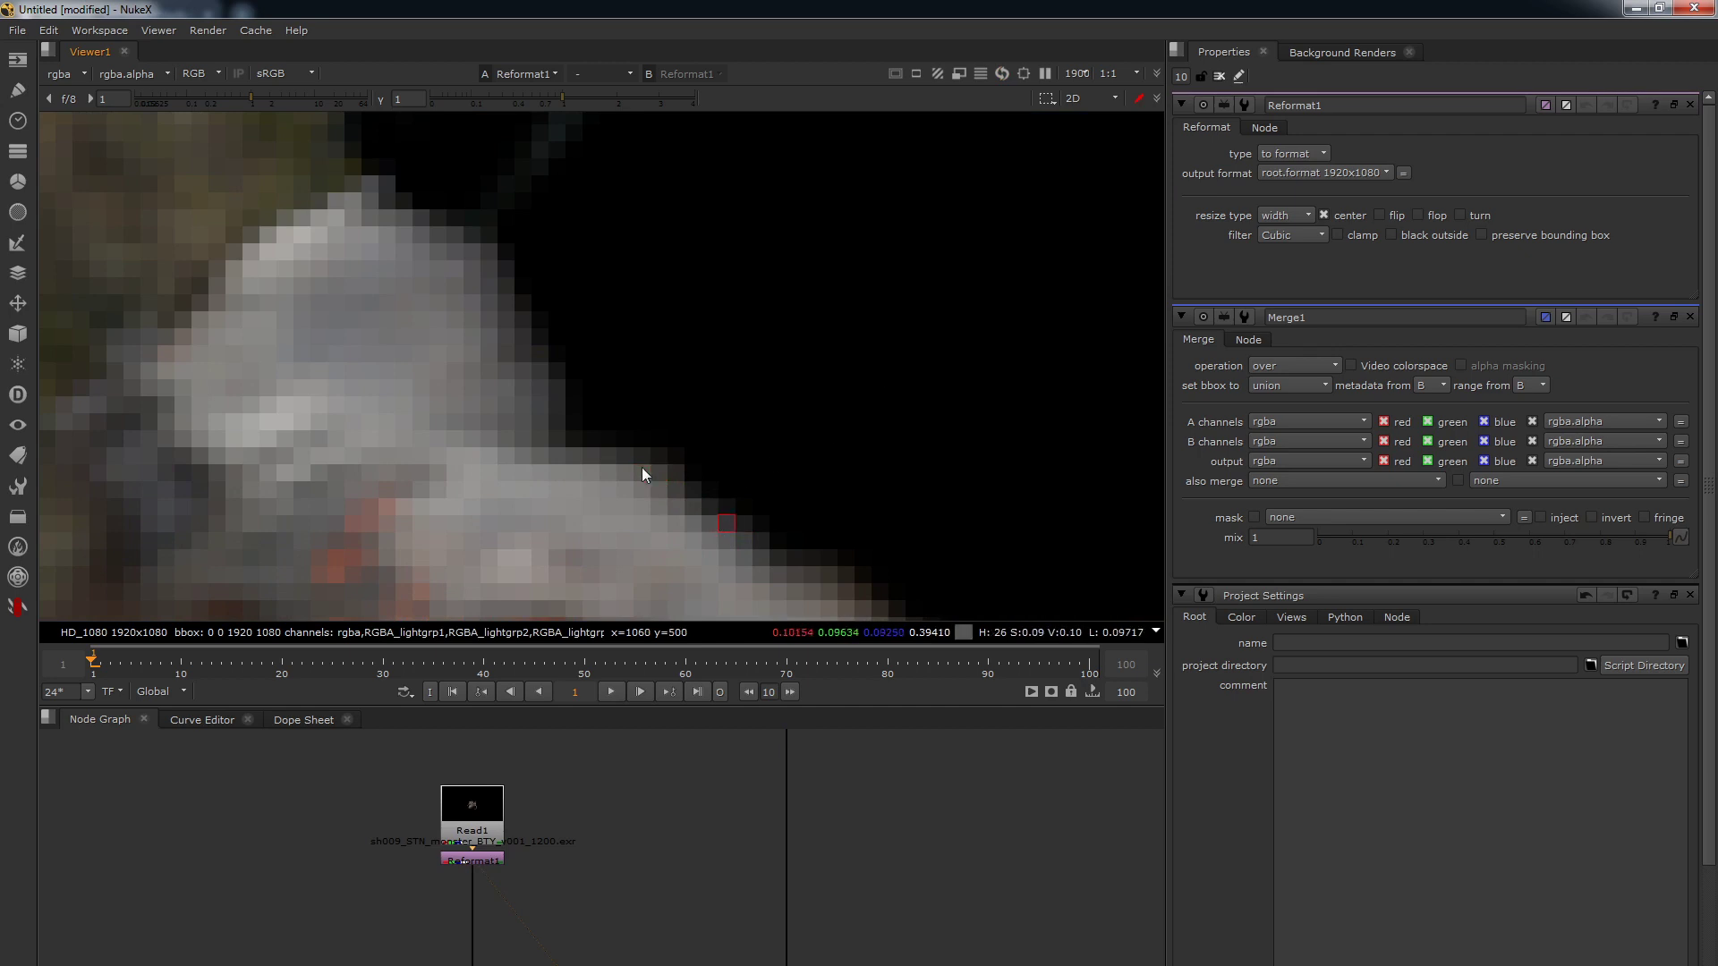
scroll(540, 459, "down", 5)
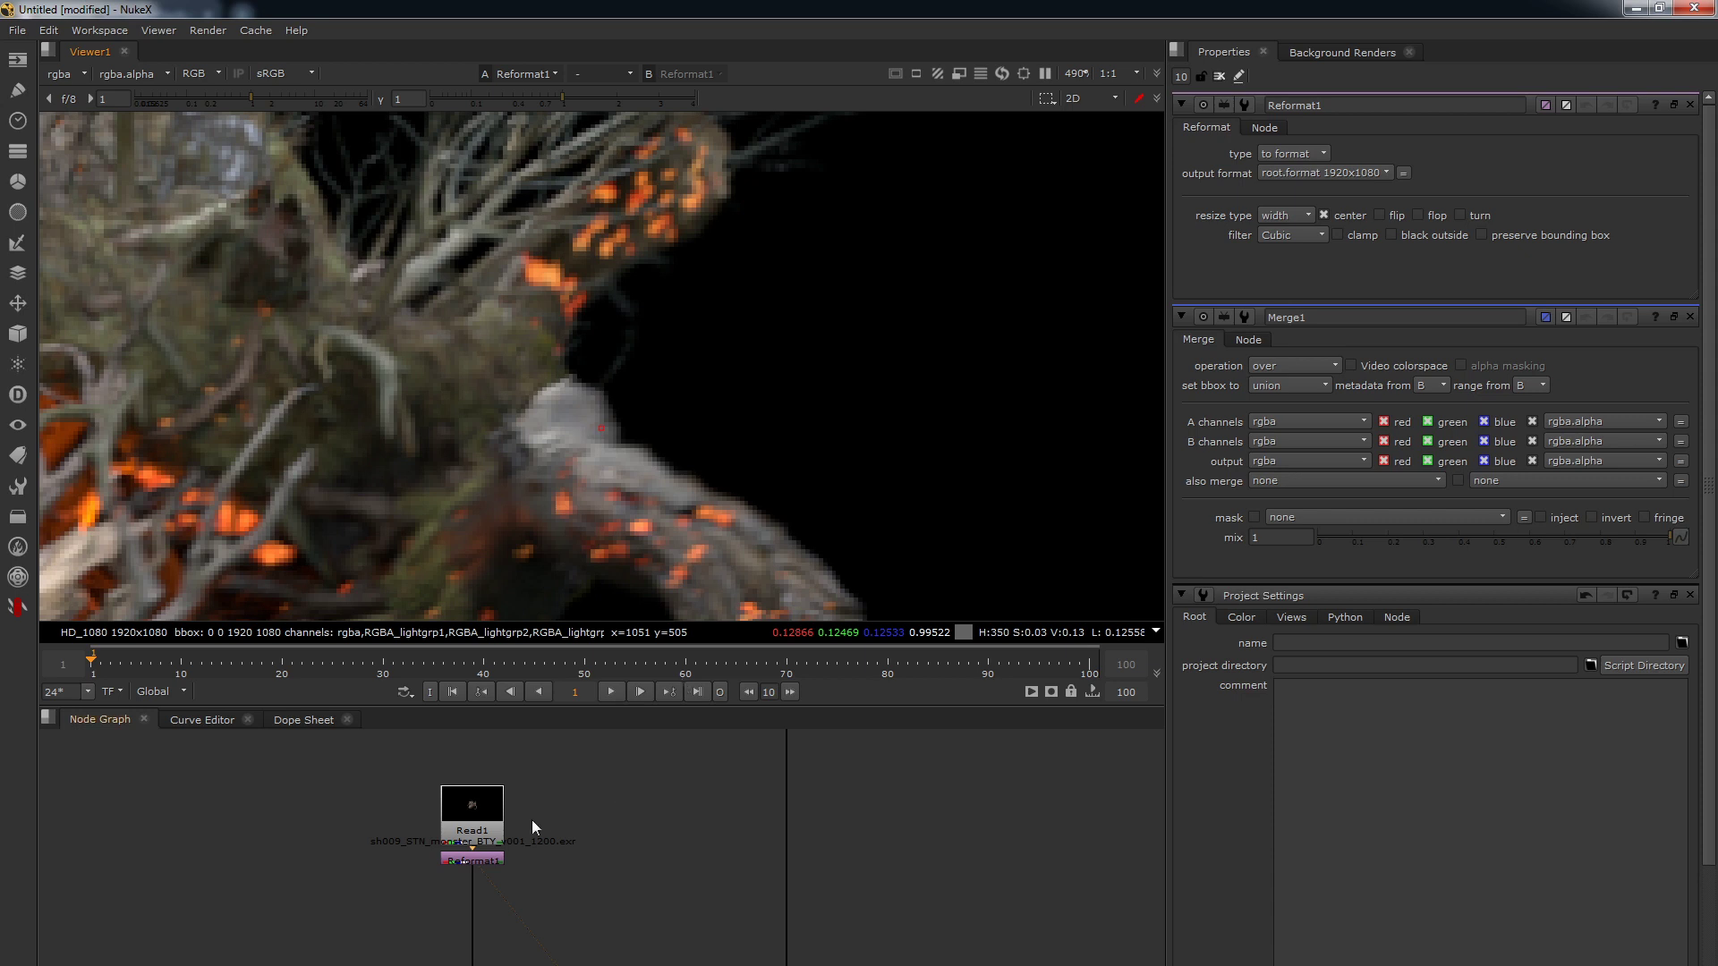
- Add an Unpremult node after Reformat1
left_click(475, 860)
key("Tab")
type("unpr")
key("Return")
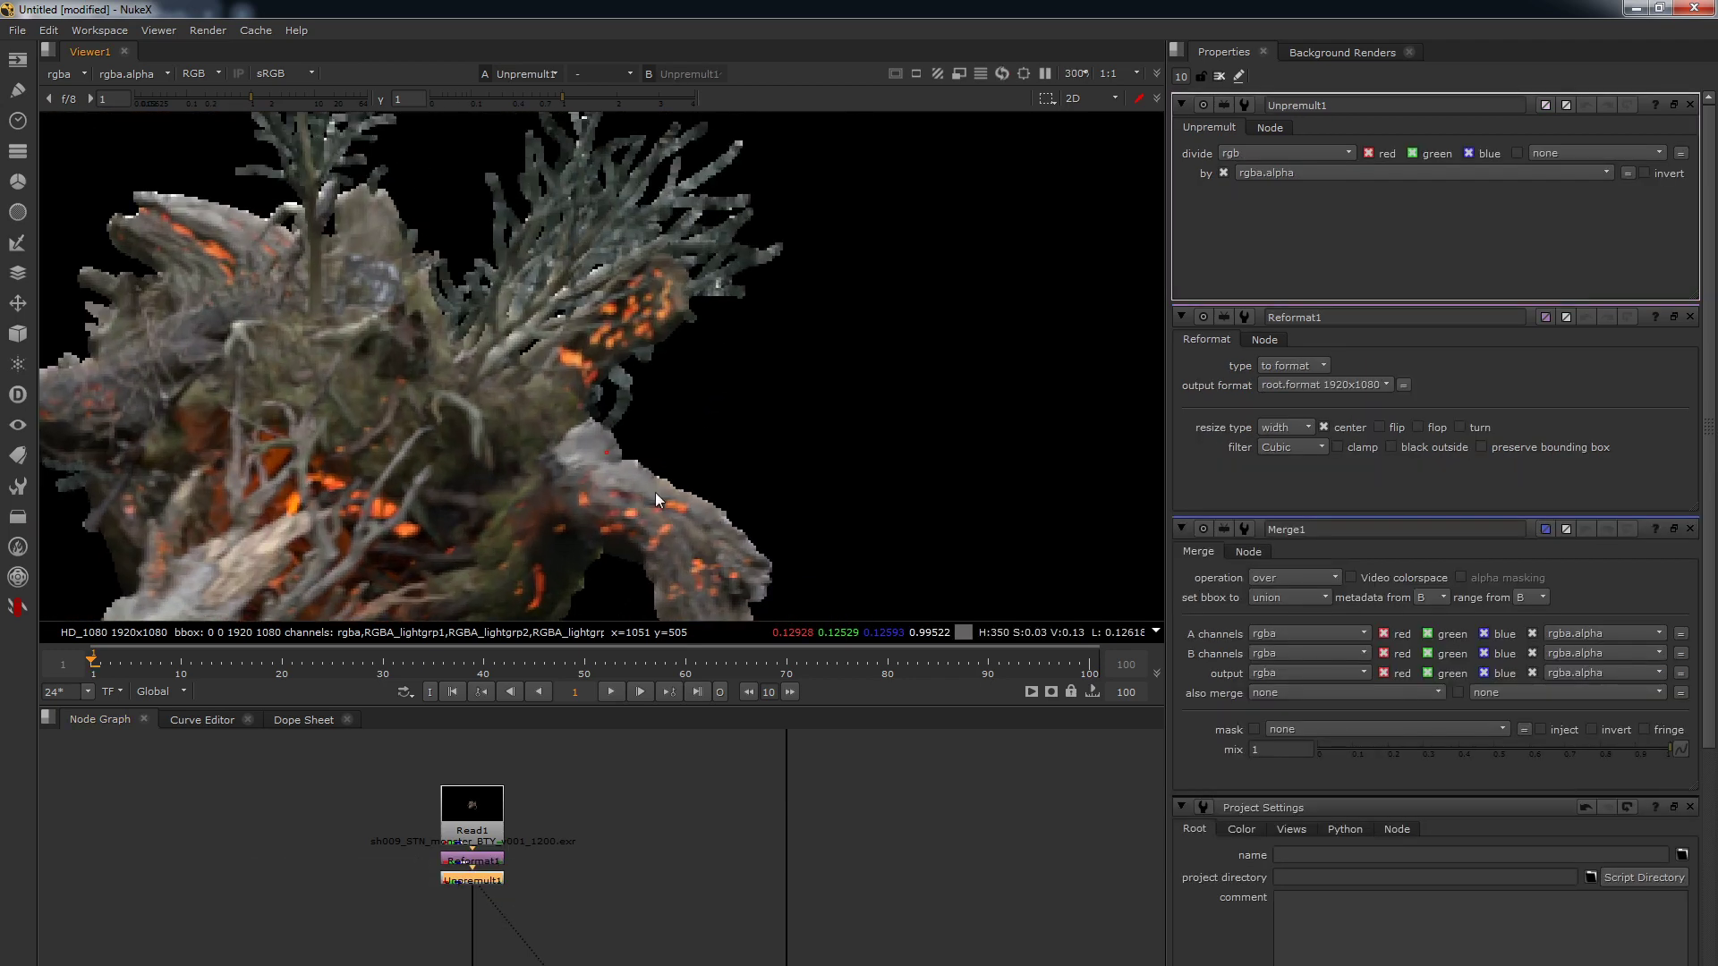
- Sample unpremultiplied pixels along the monster's arm and examine the hard outline of the unpremultiplied render
scroll(722, 465, "up", 3)
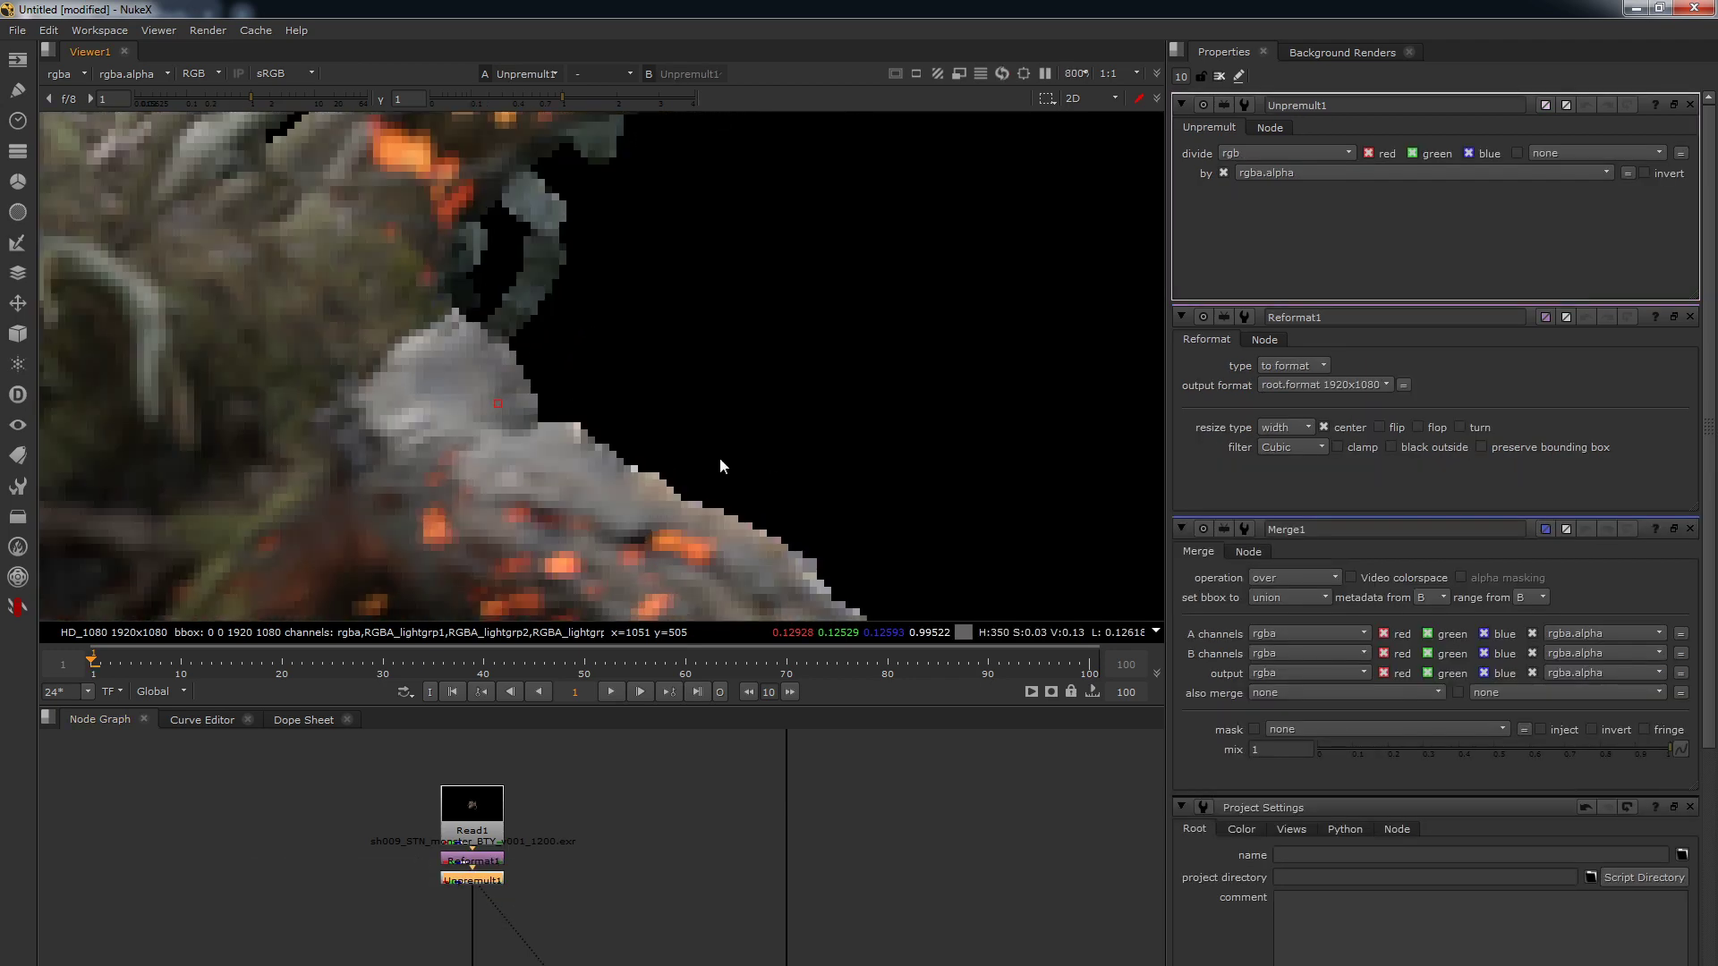
left_click(584, 424, "ctrl")
mouse_move(583, 424)
left_mouse_down("ctrl")
mouse_move(566, 442)
mouse_move(587, 472)
mouse_move(485, 367)
mouse_move(490, 346)
left_mouse_up("ctrl")
scroll(555, 287, "down", 3)
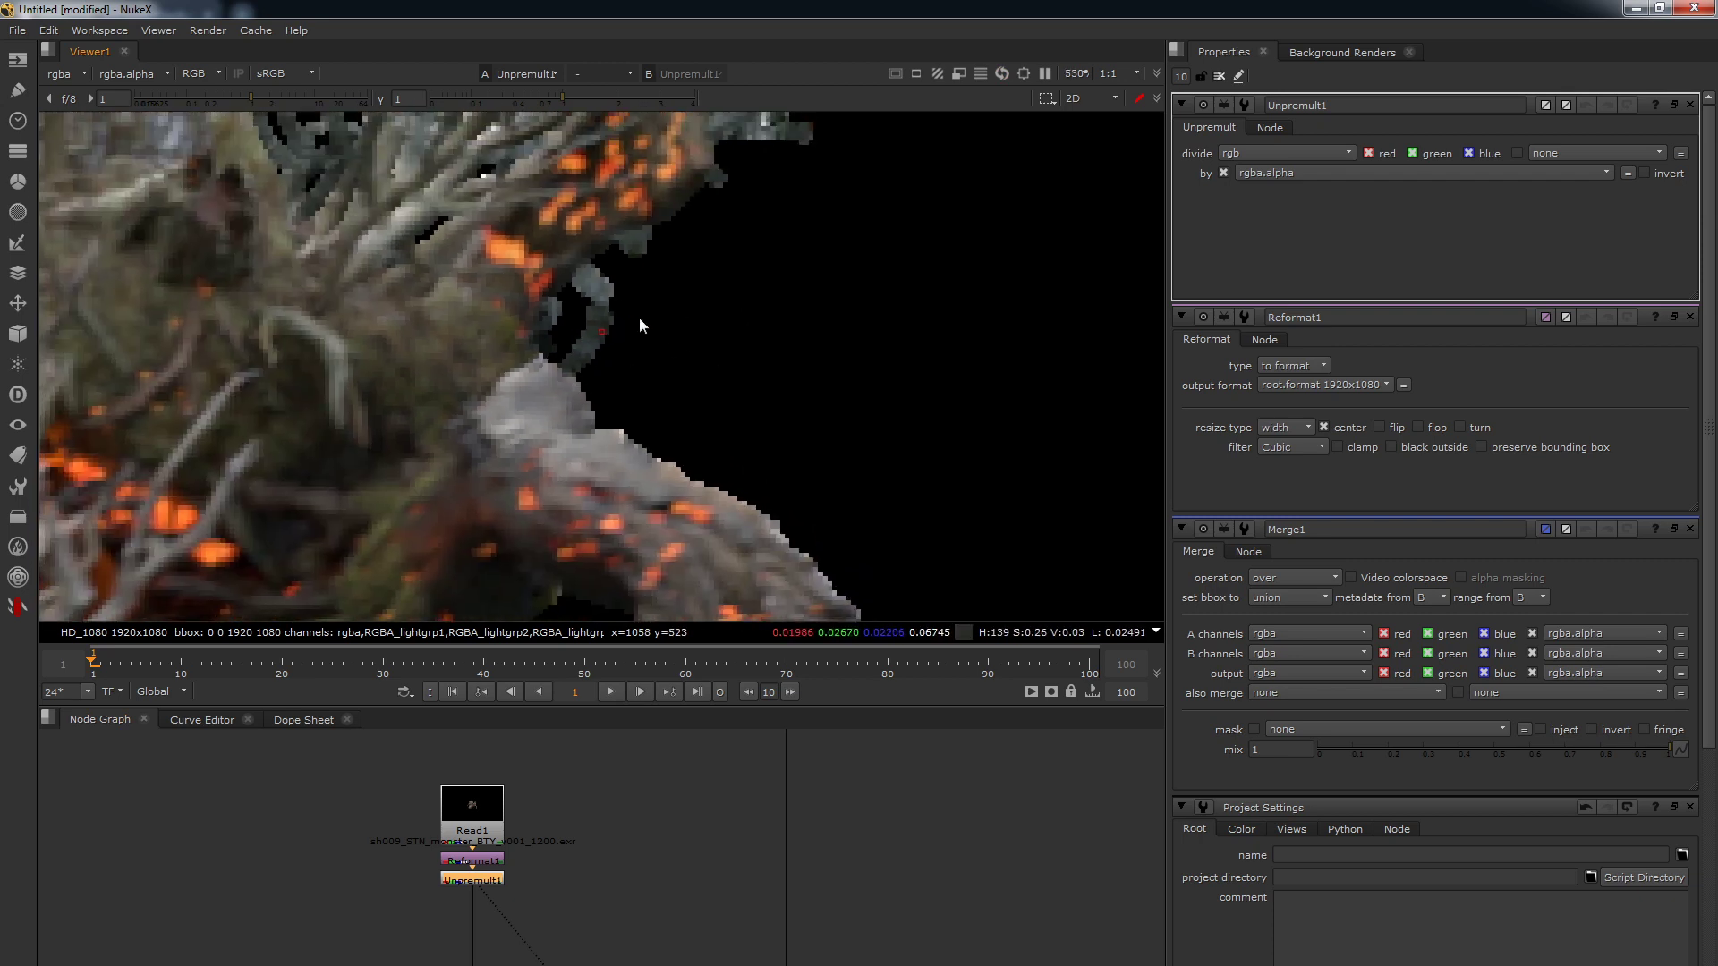
scroll(721, 345, "down", 2)
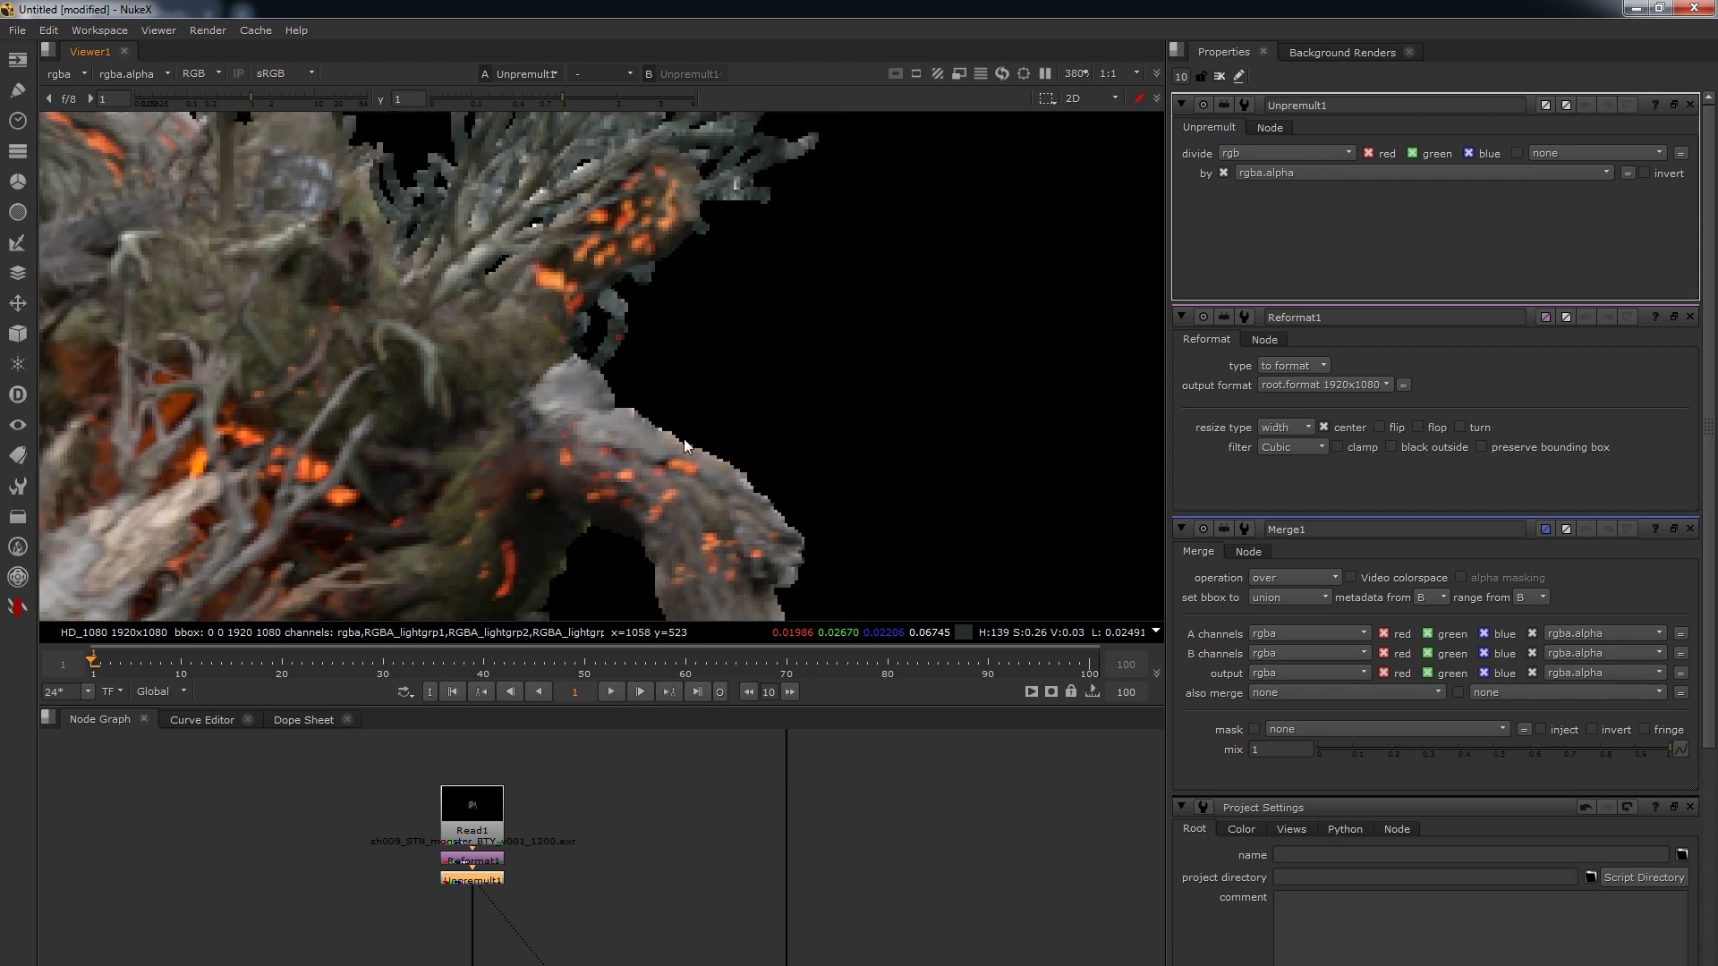
scroll(730, 459, "up", 3)
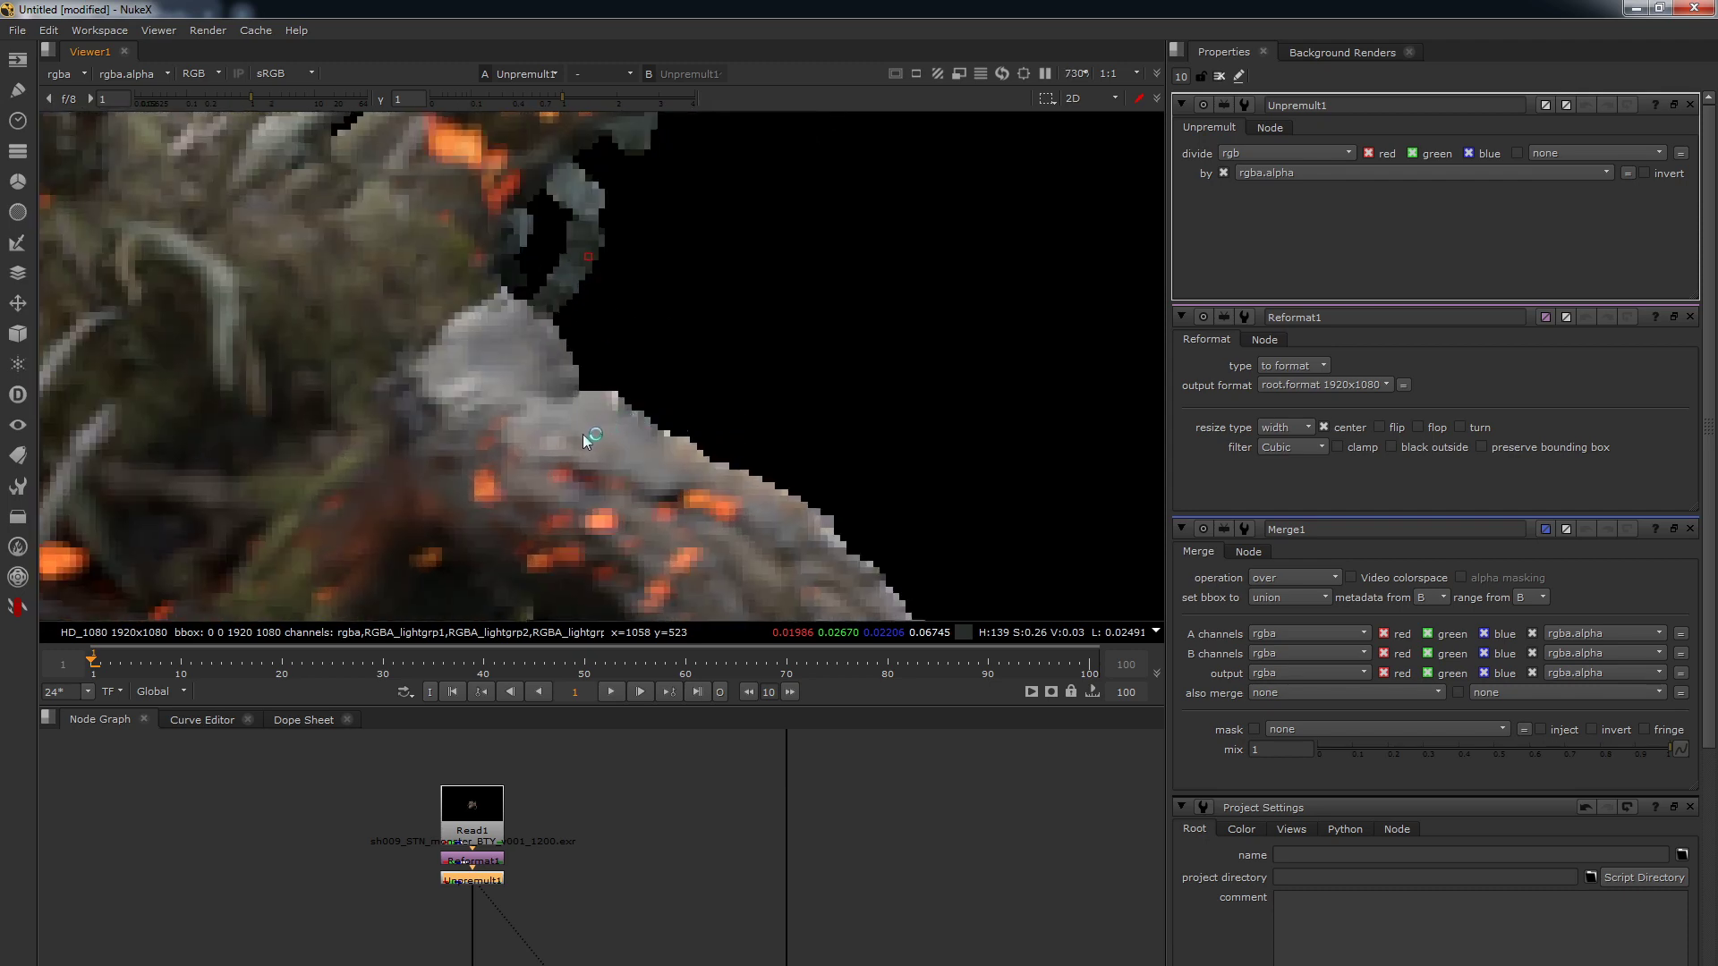
- View Reformat1 again and inspect a semi-transparent pixel on the edge of the arm up close
left_click(695, 787)
left_click(473, 861)
key("1")
scroll(518, 395, "down", 4)
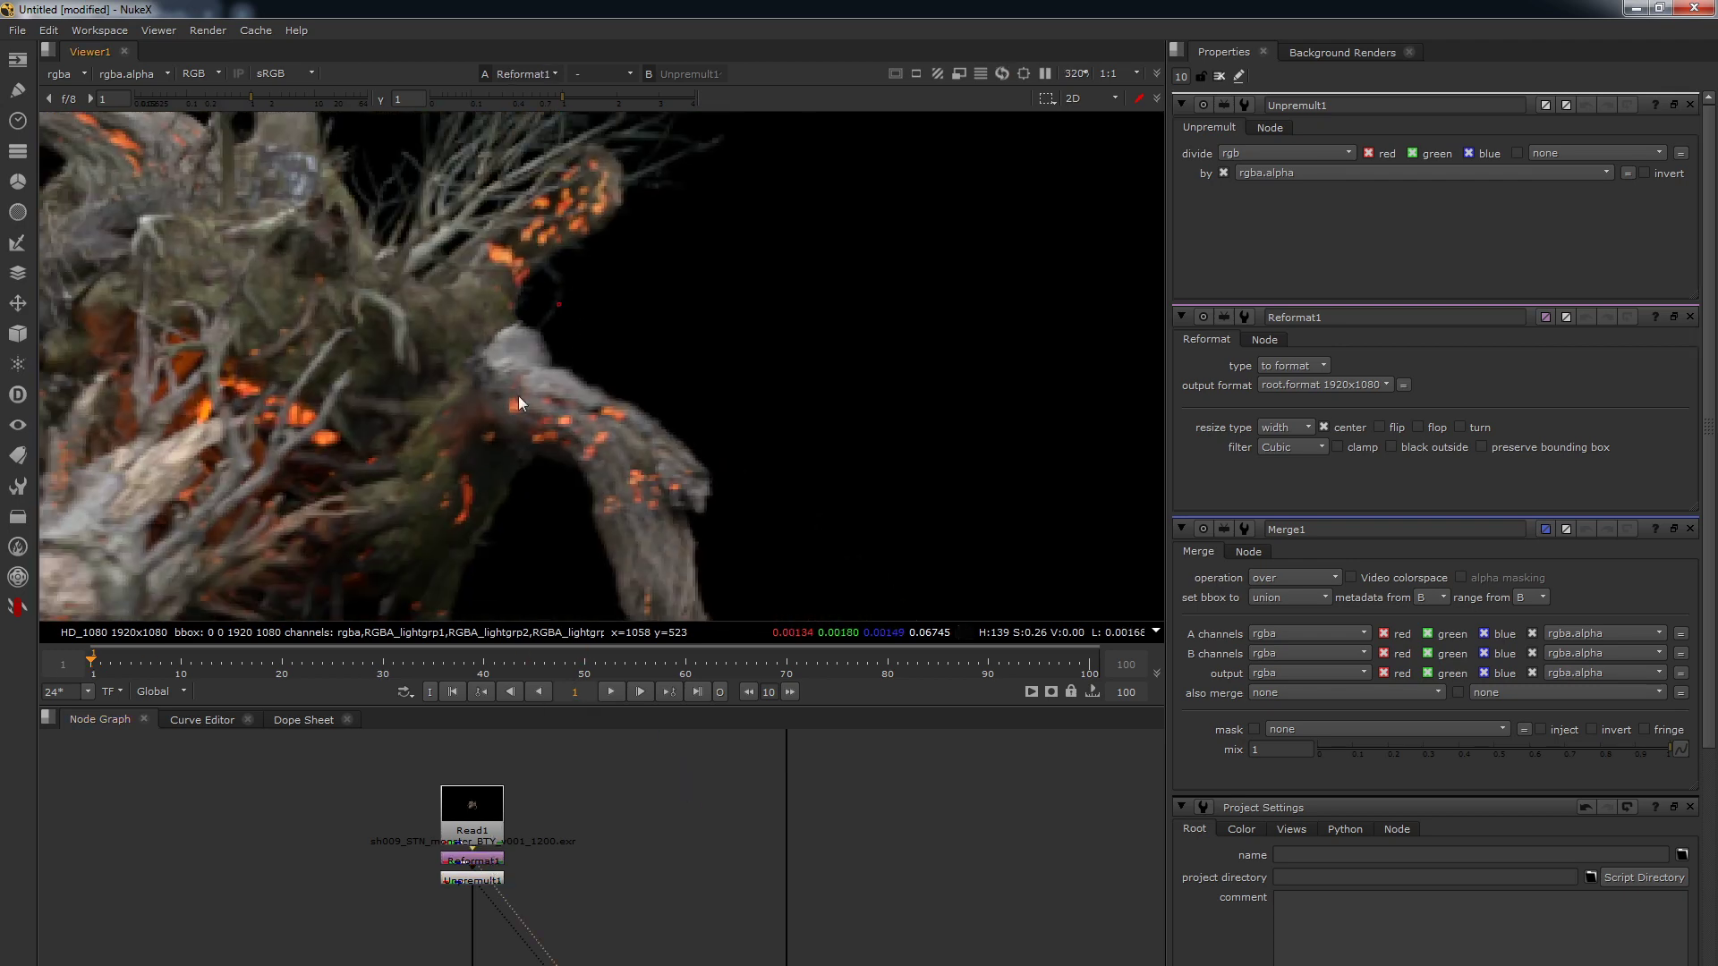
scroll(518, 395, "down", 2)
scroll(782, 422, "up", 10)
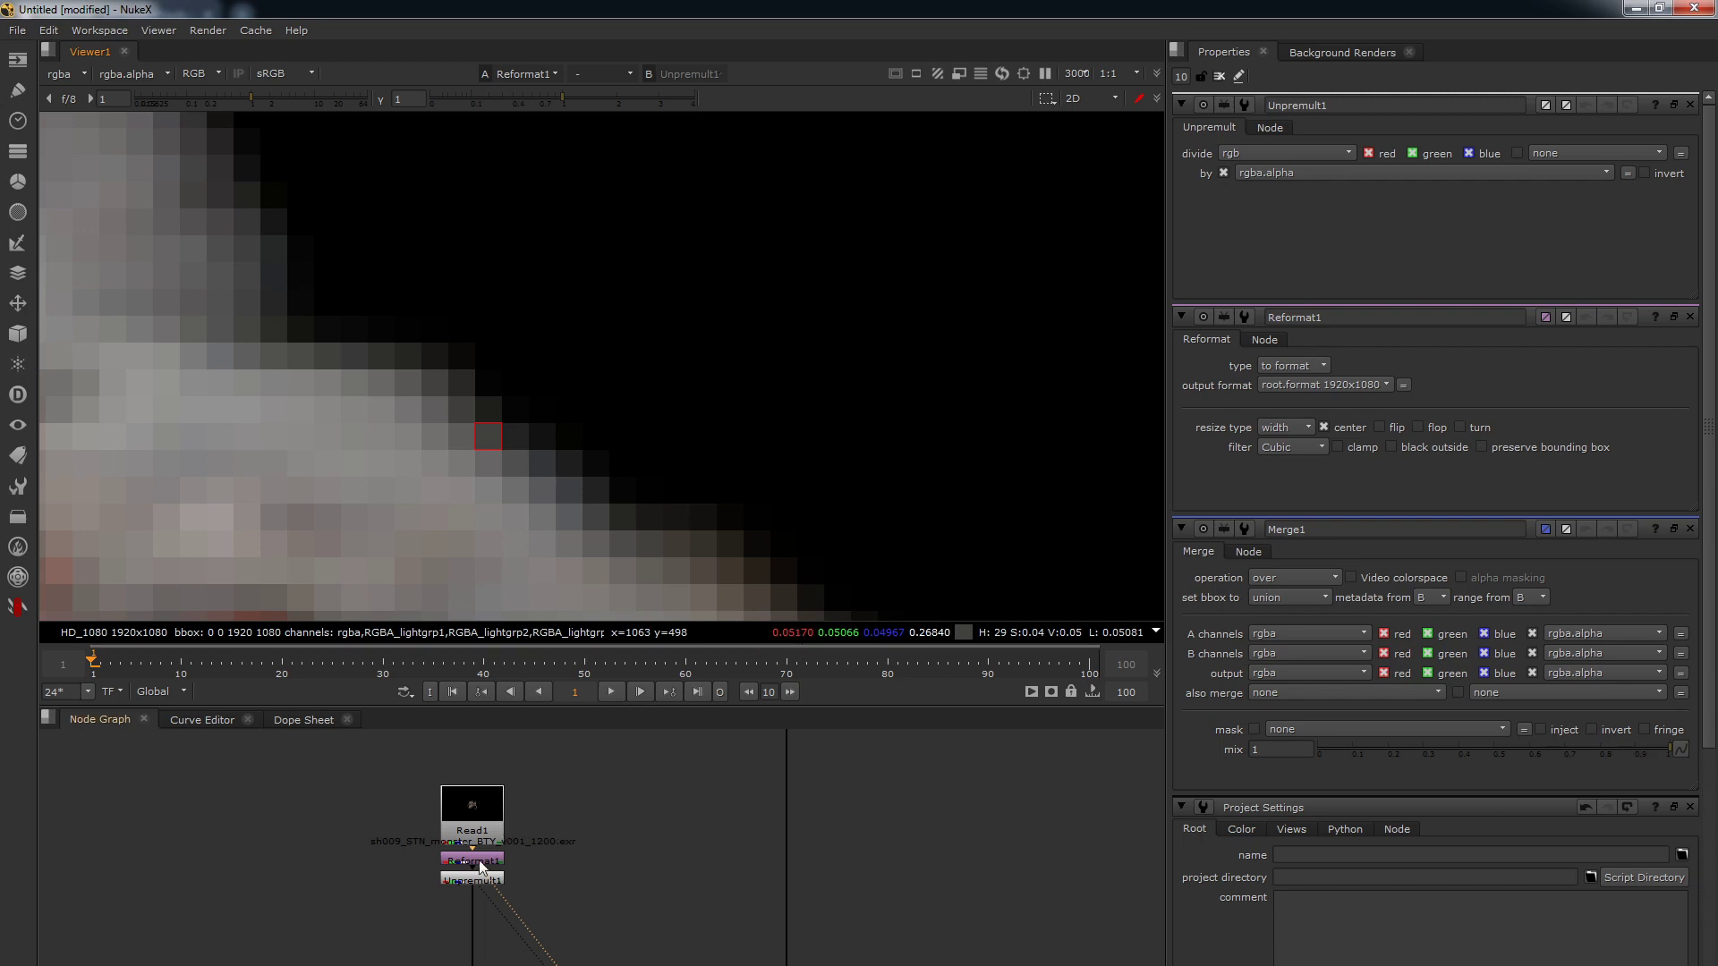
- Switch the viewer repeatedly between Reformat1 and Unpremult1 to compare the sampled edge pixel's values
key("1")
key("2")
key("1")
key("2")
key("1")
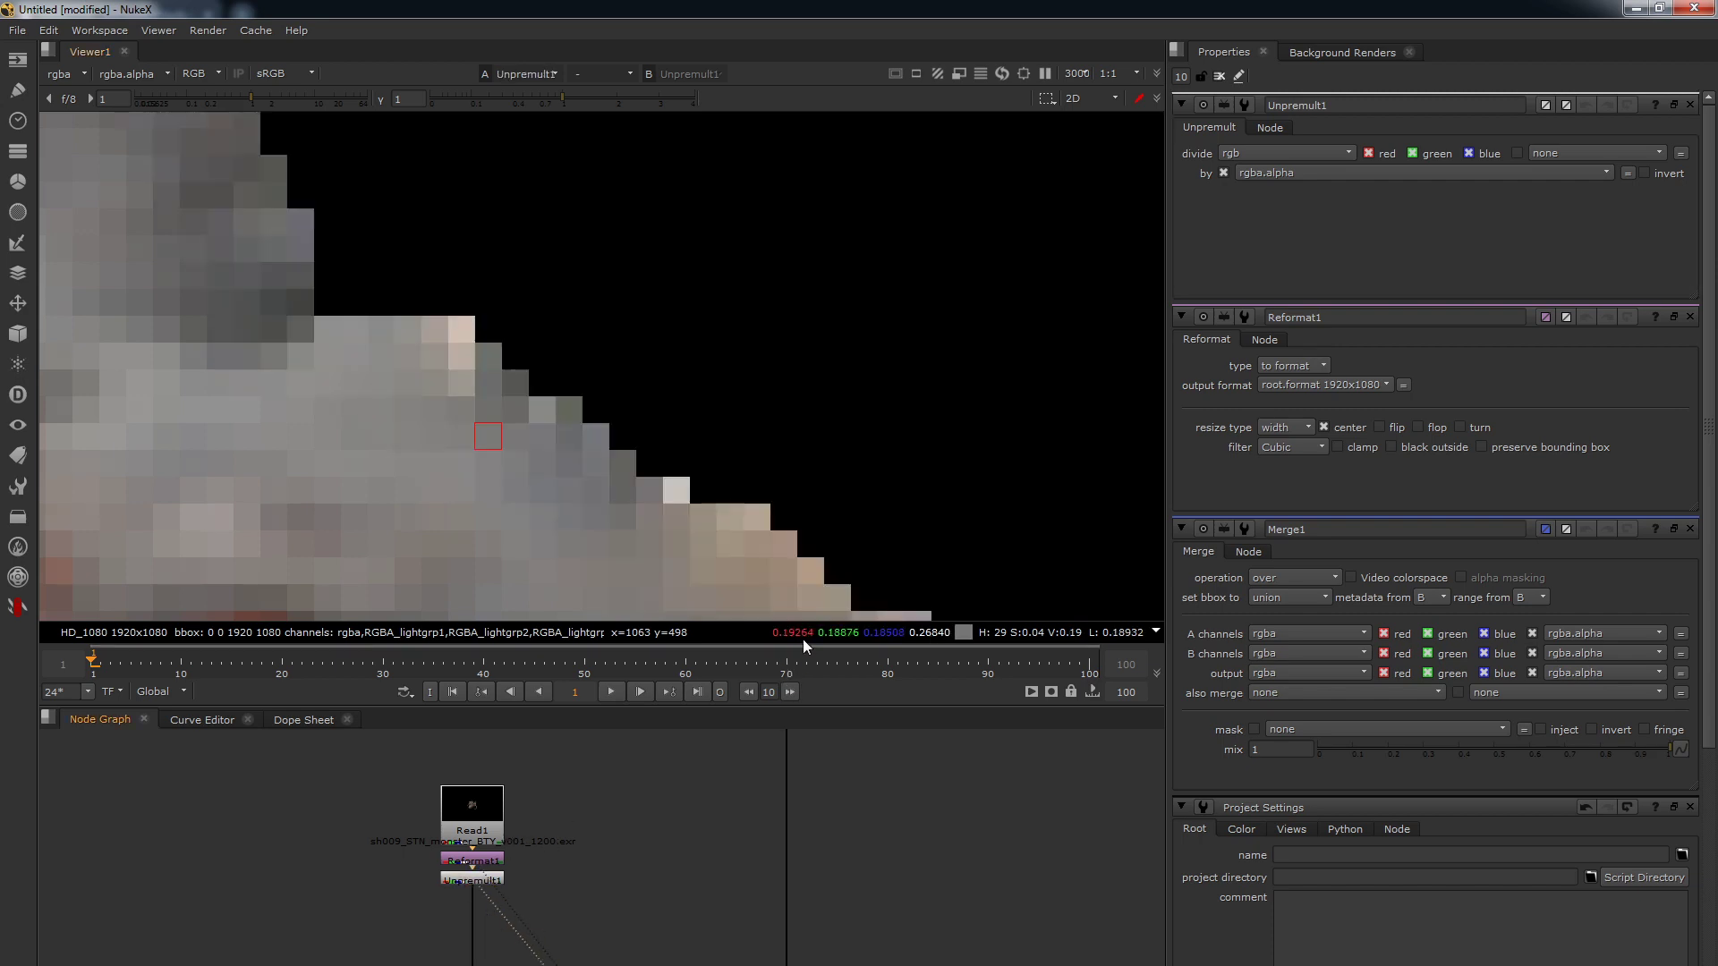
key("1")
key("2")
key("1")
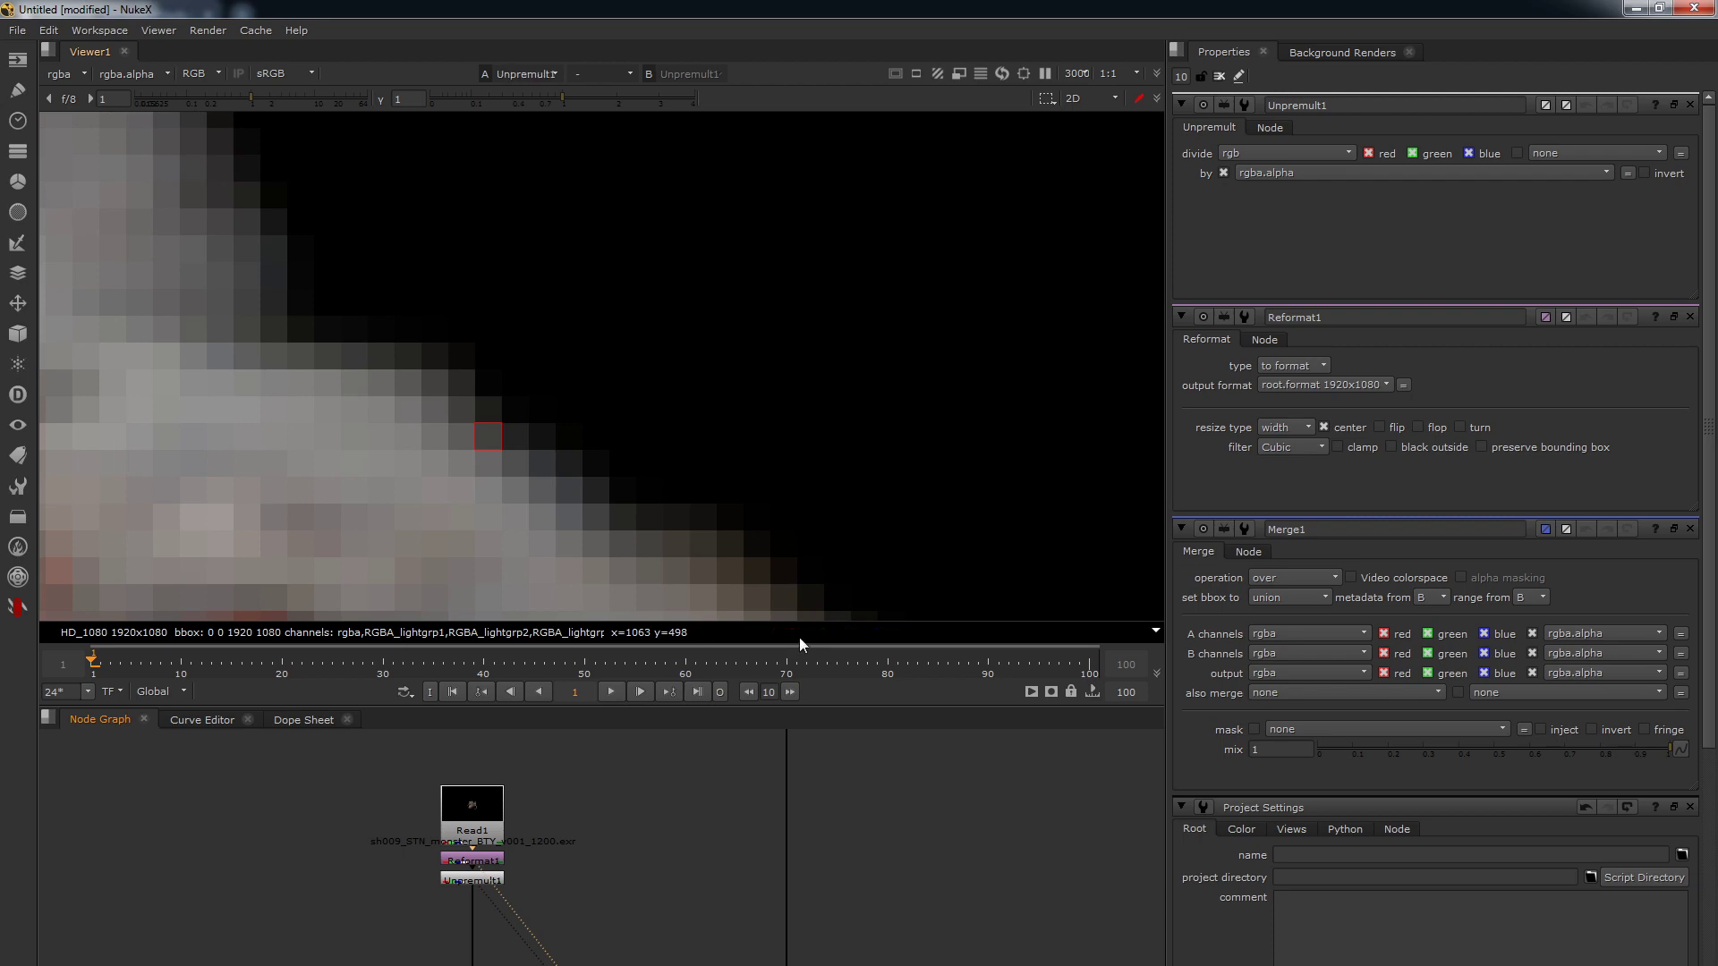
key("2")
key("1")
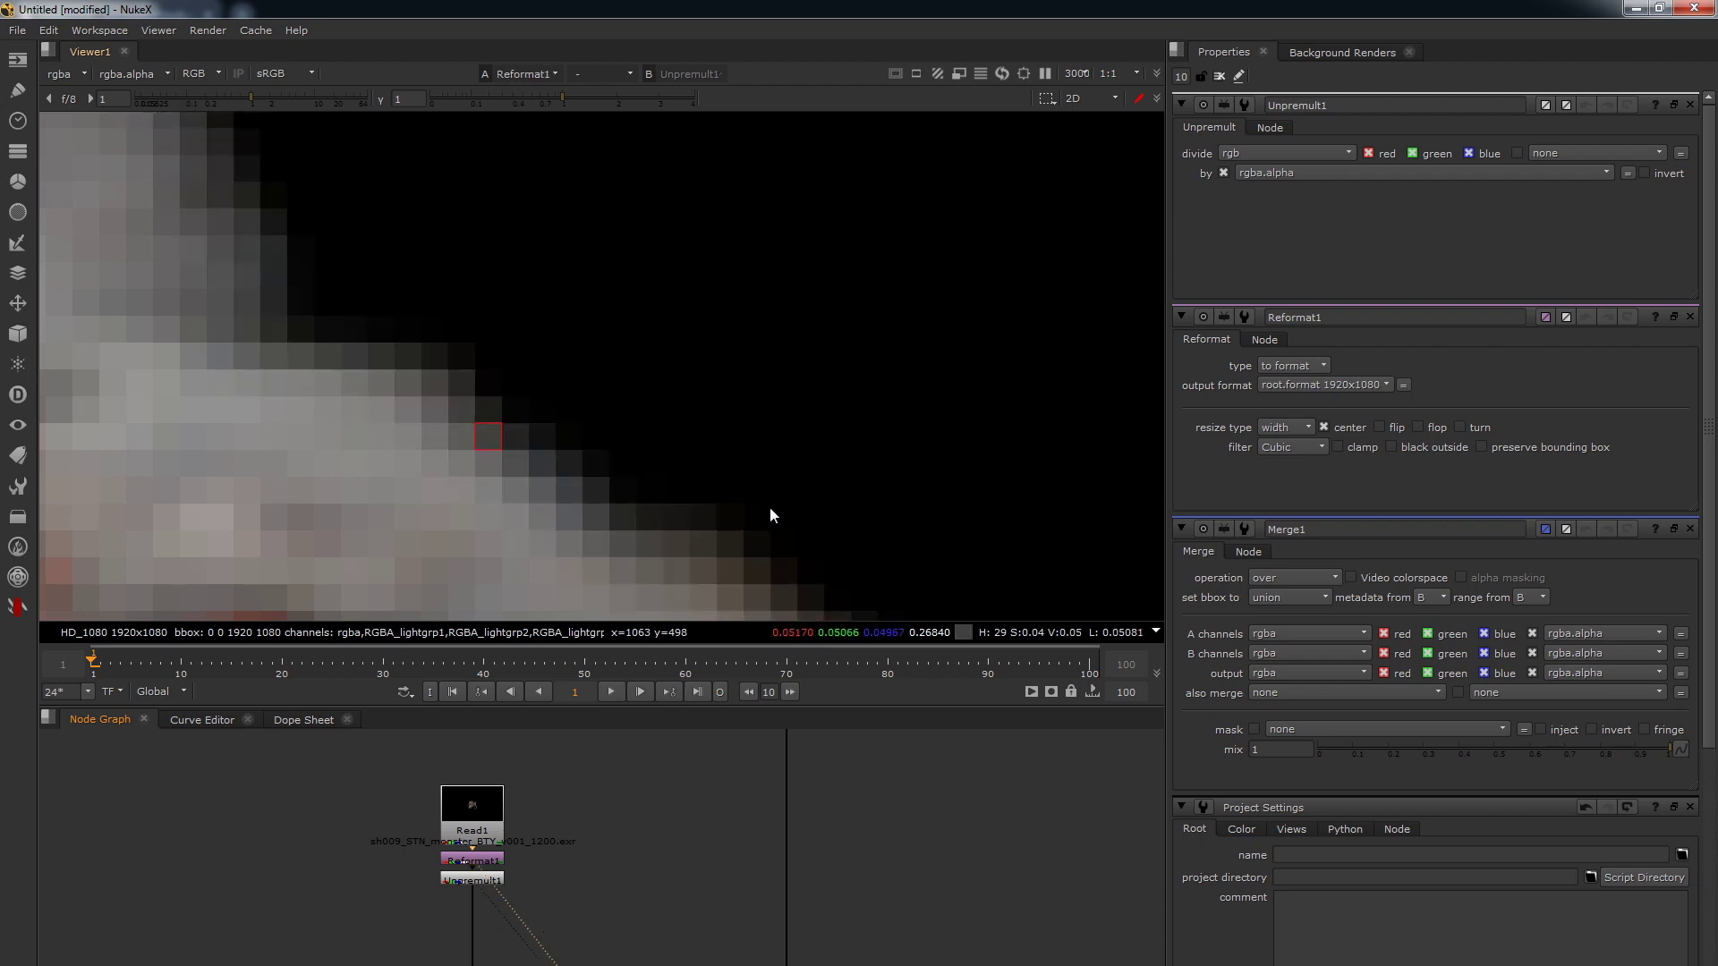
- Resample pixels across the arm's edge and compare the pixel at x=1063, y=498 between Reformat1 and Unpremult1
left_click_drag(395, 442, 541, 438, "ctrl")
key("alt+Tab")
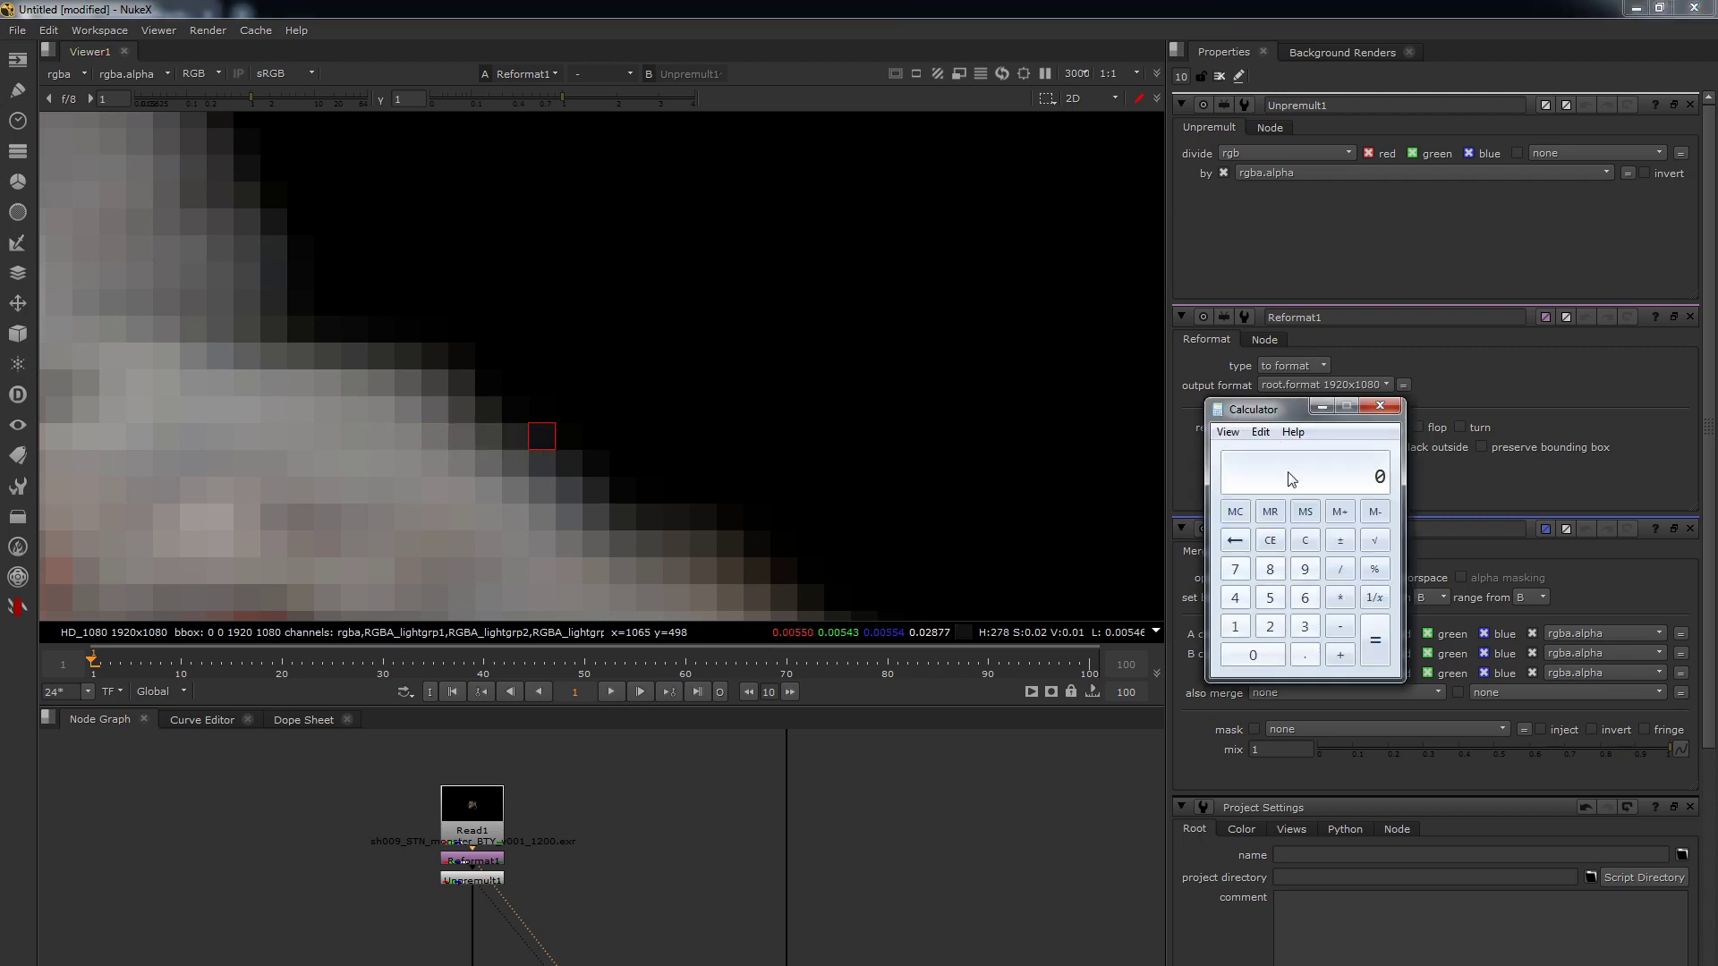
left_click(1271, 540)
left_click(664, 837)
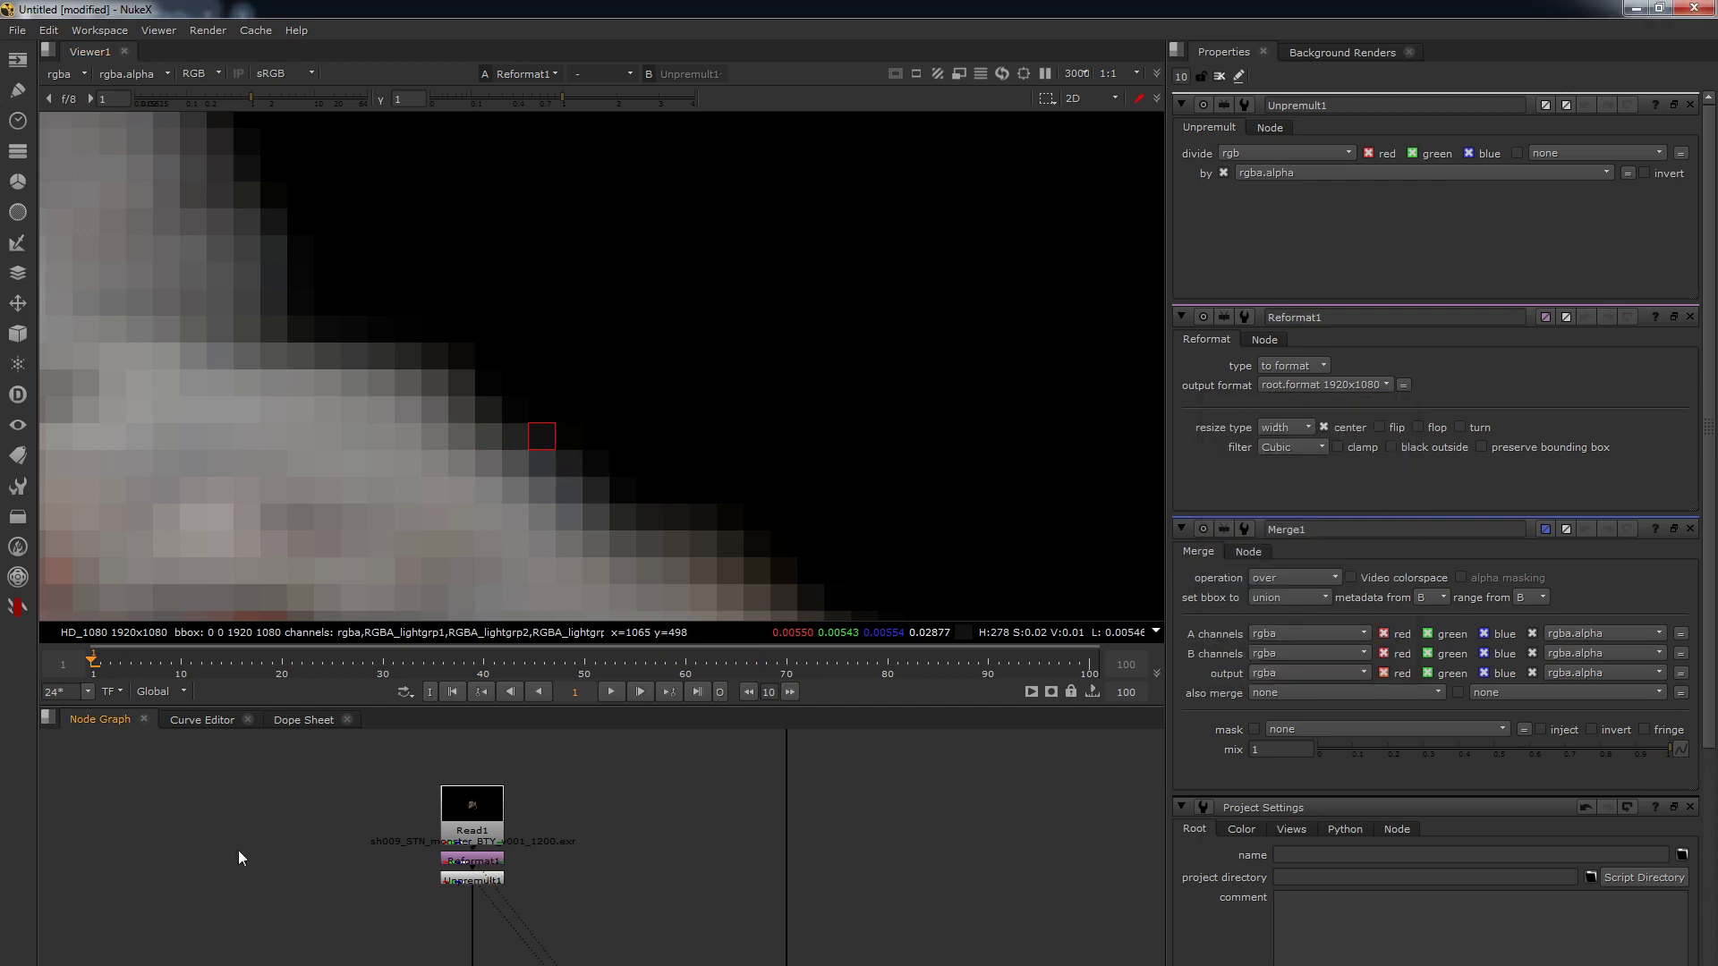
left_click(490, 438, "ctrl")
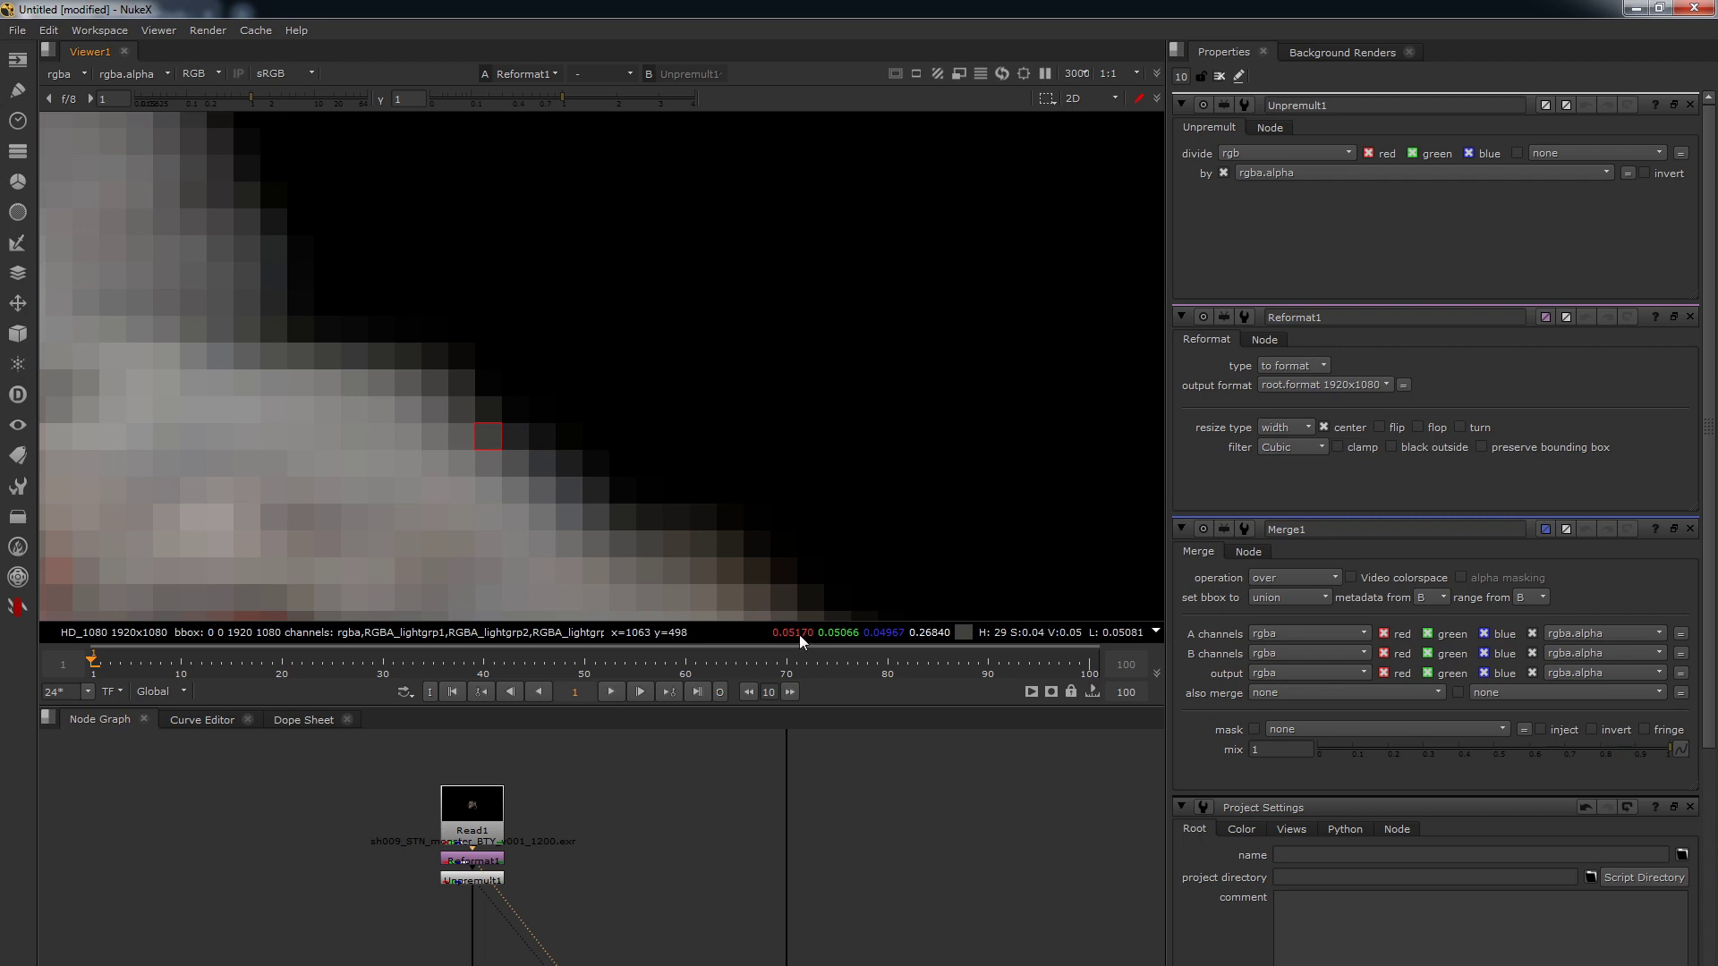
left_click(460, 881)
key("1")
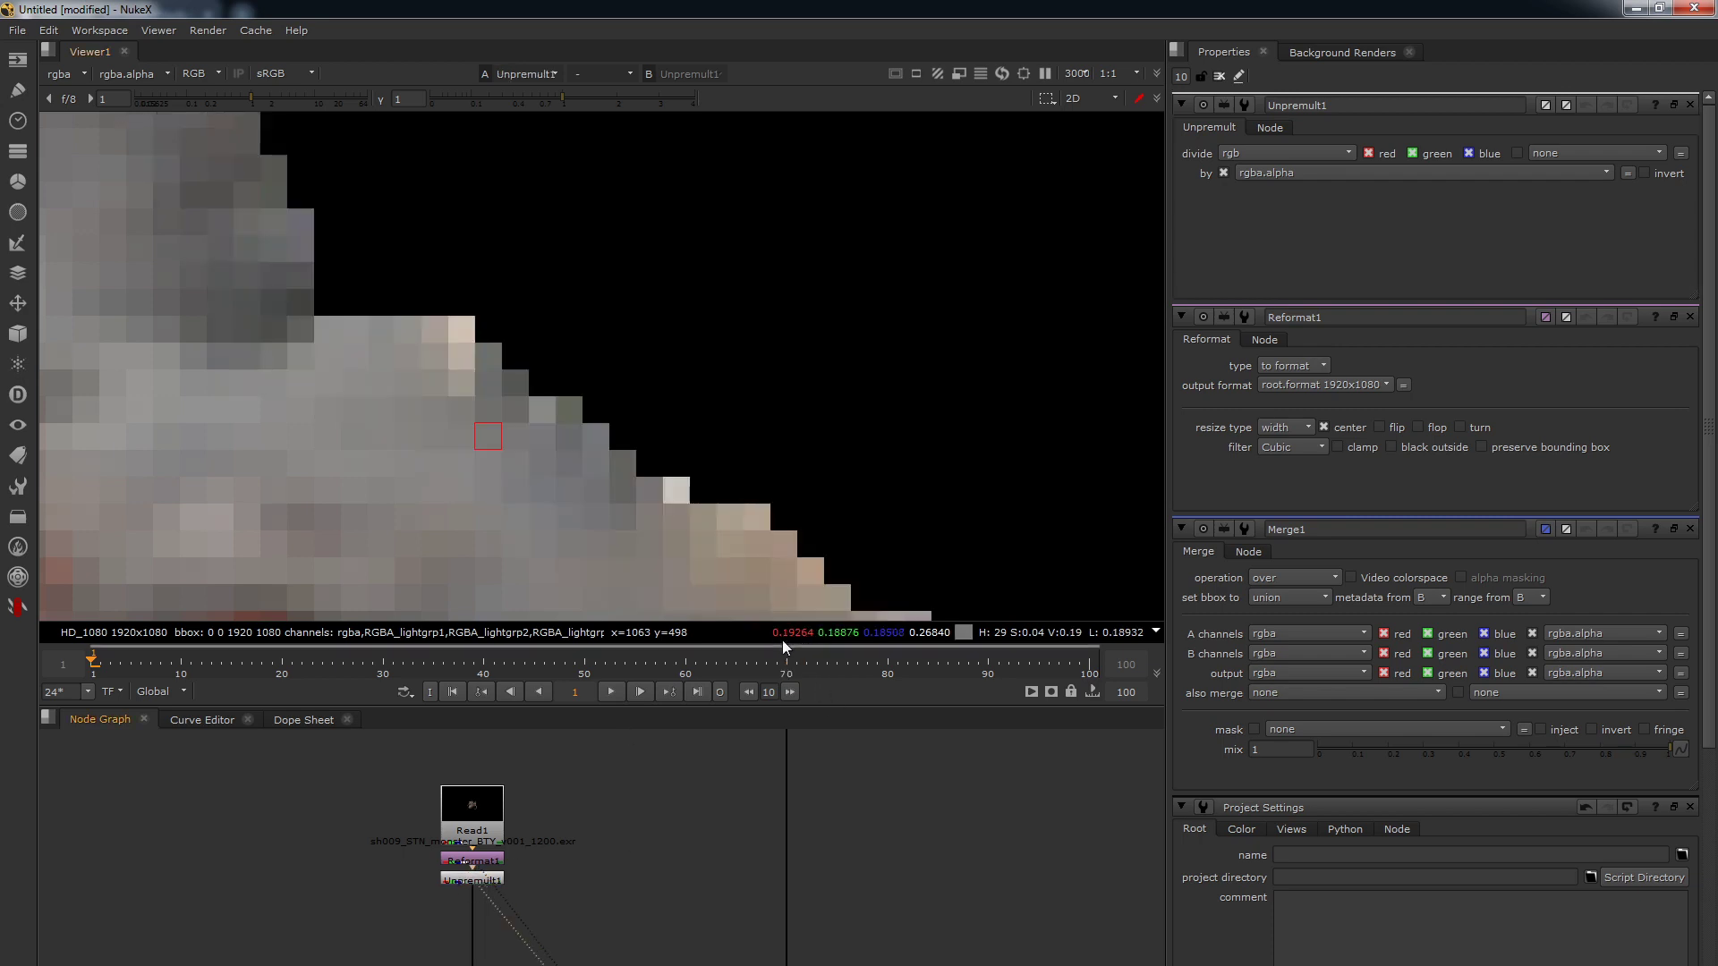
left_click(454, 862)
key("1")
- Switch to Calculator and divide the sampled pixel's red value 0.05170 by its alpha 0.26840
key("XF86Calculator")
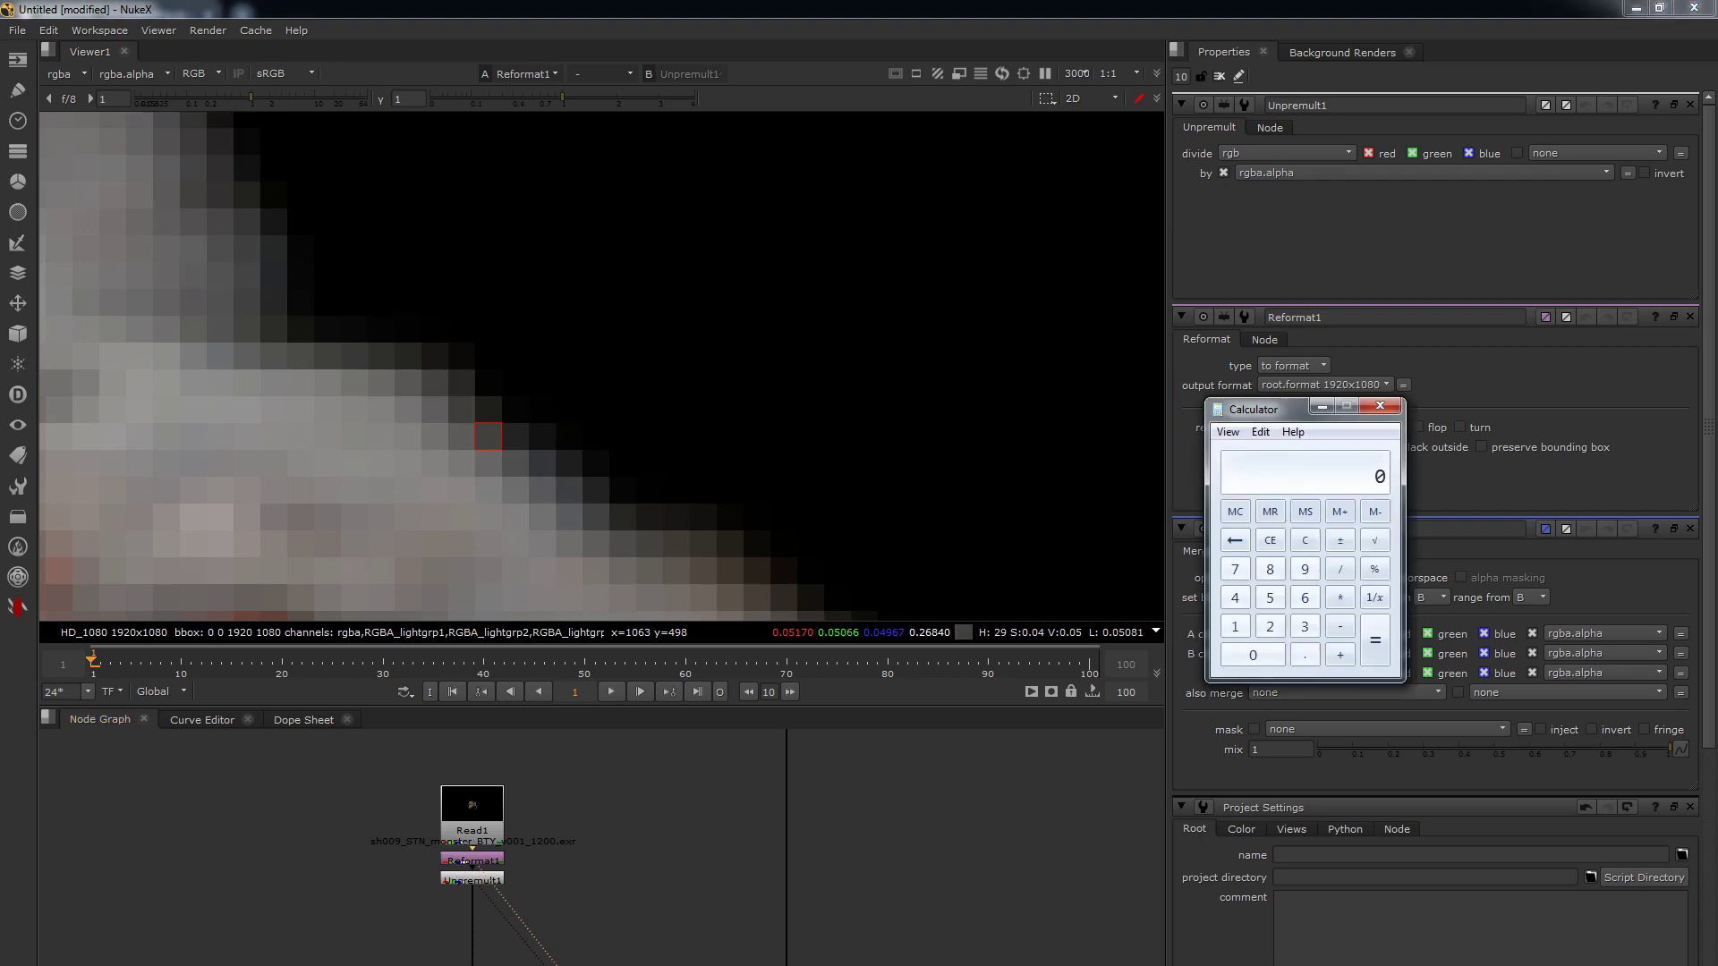
left_click(1306, 656)
left_click(1255, 657)
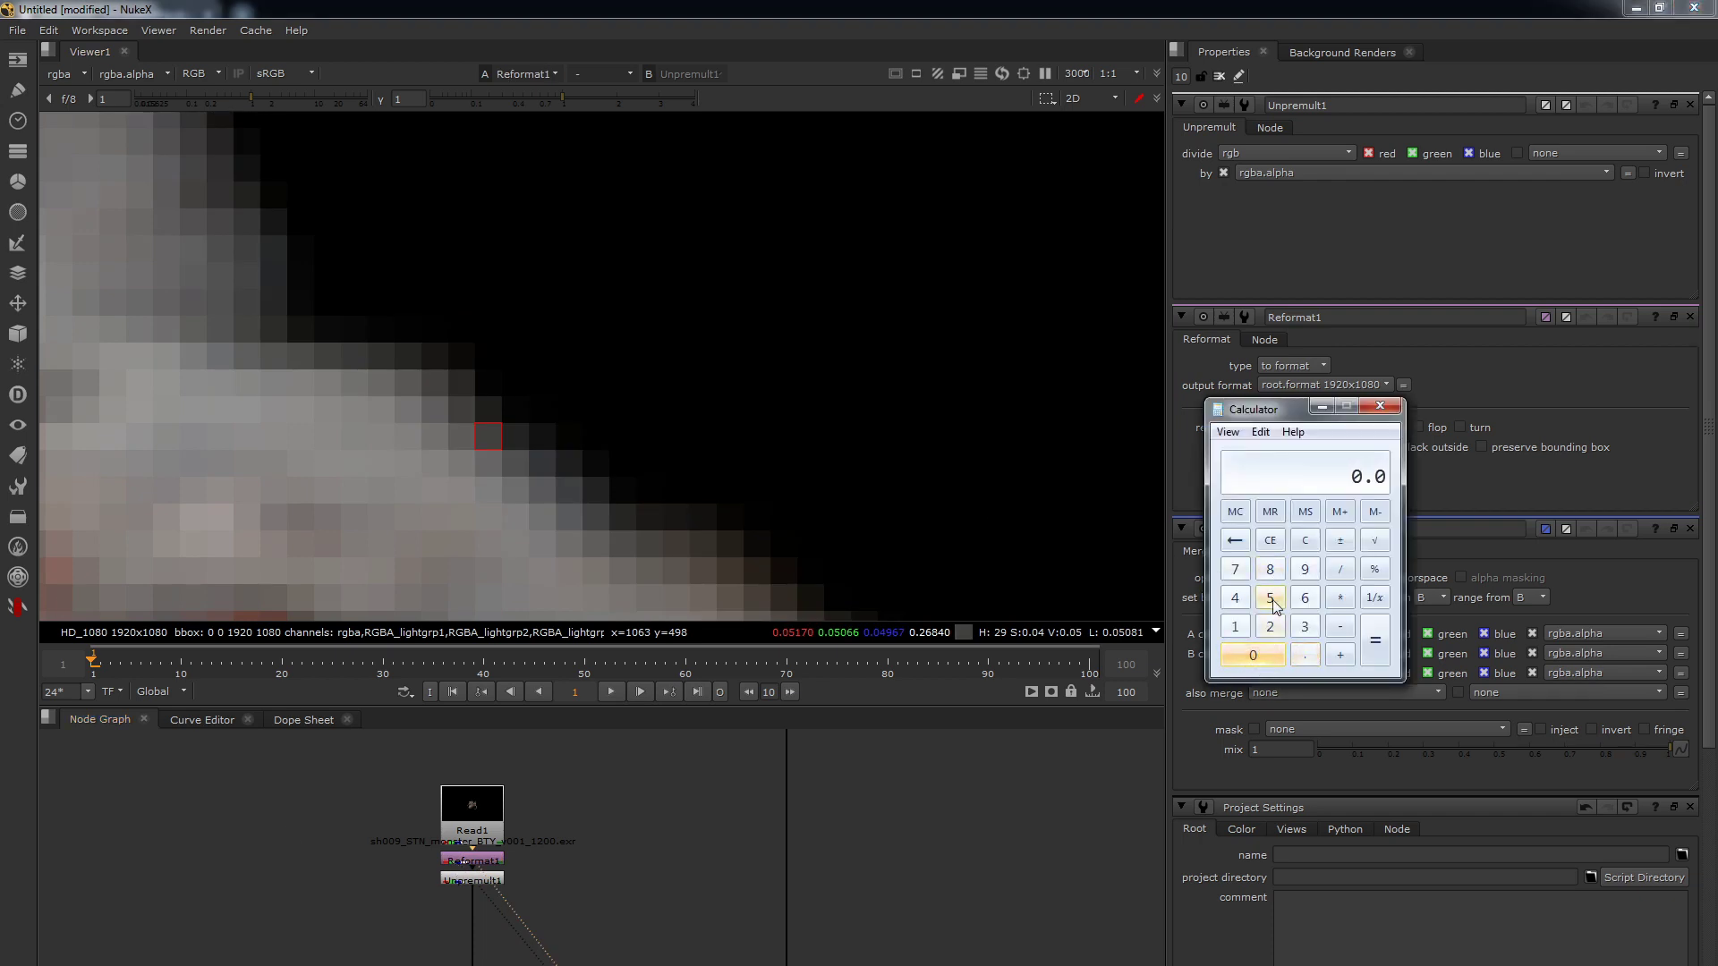
left_click(1270, 598)
left_click(1235, 627)
left_click(1235, 569)
left_click(1255, 656)
left_click(1339, 569)
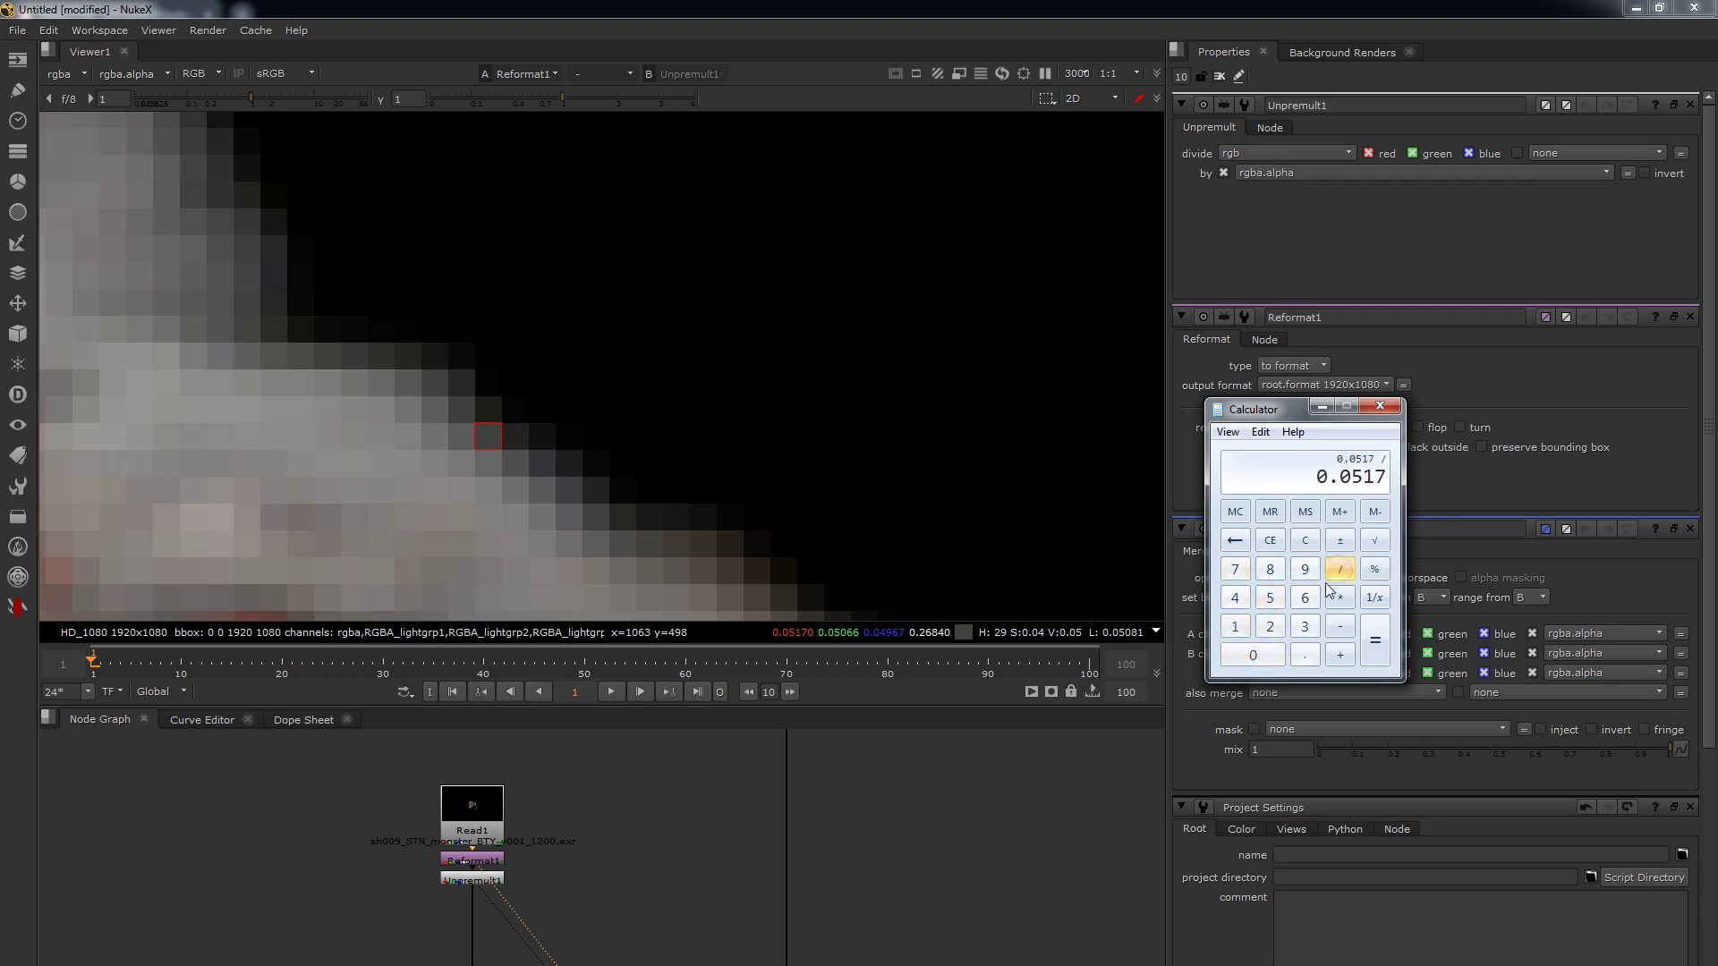
left_click(1265, 661)
left_click(1290, 657)
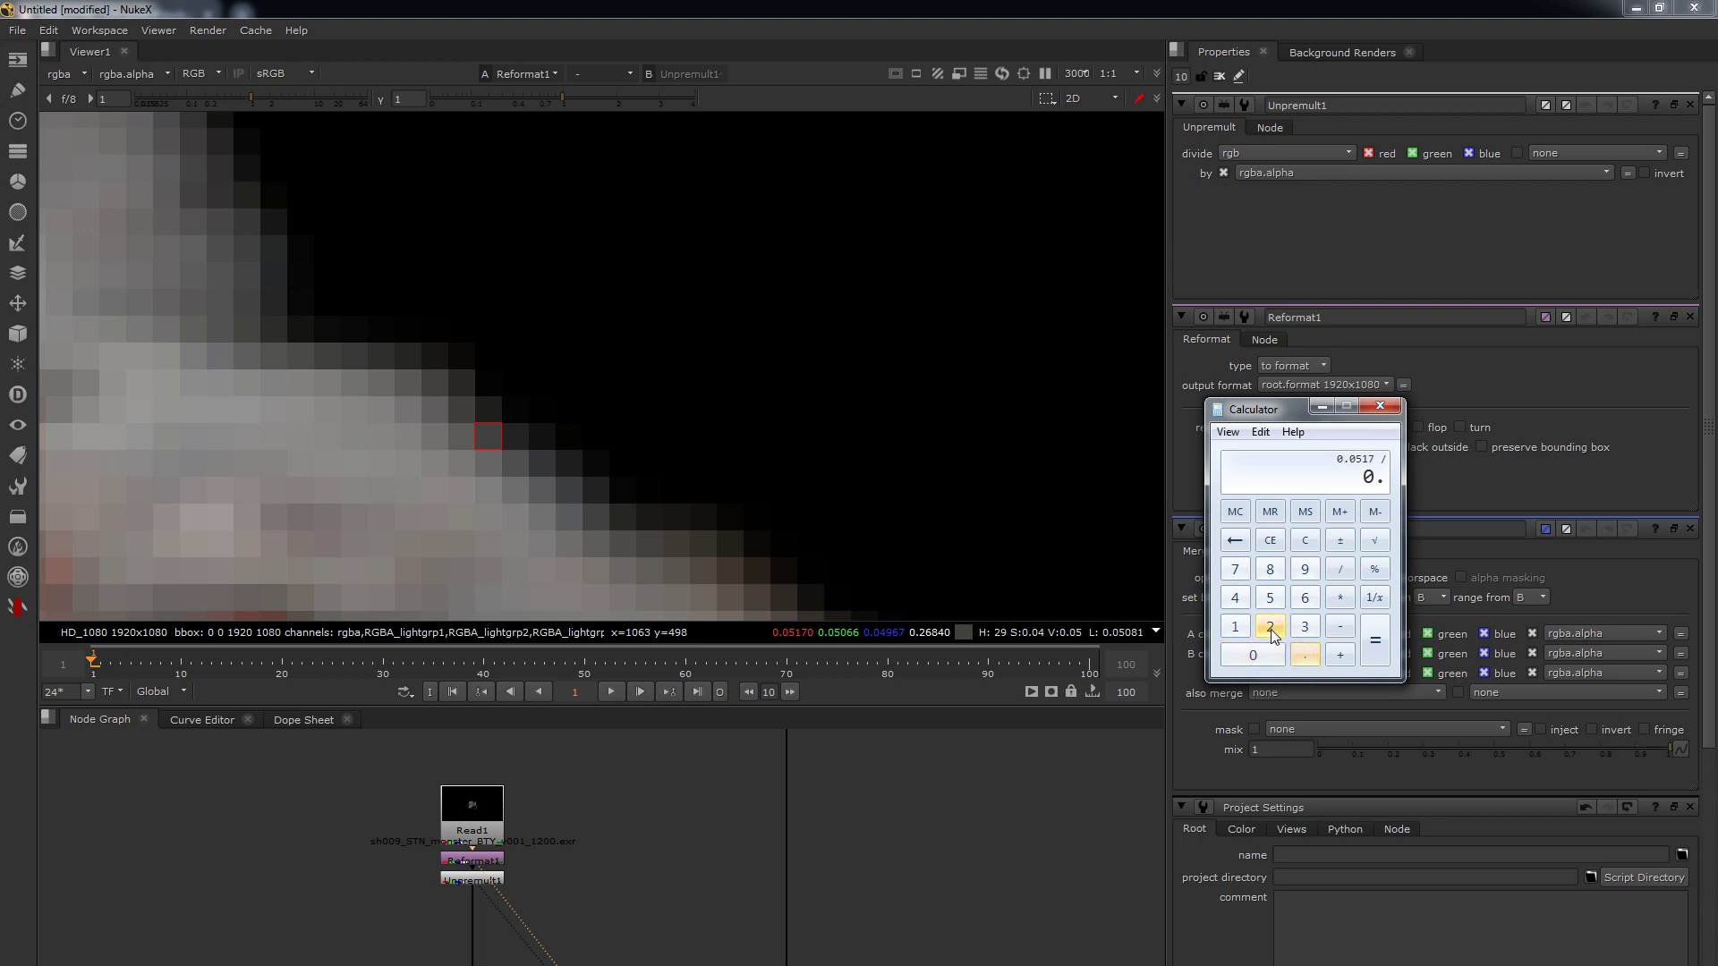
left_click(1270, 628)
left_click(1305, 598)
left_click(1270, 569)
left_click(1235, 597)
left_click(1244, 655)
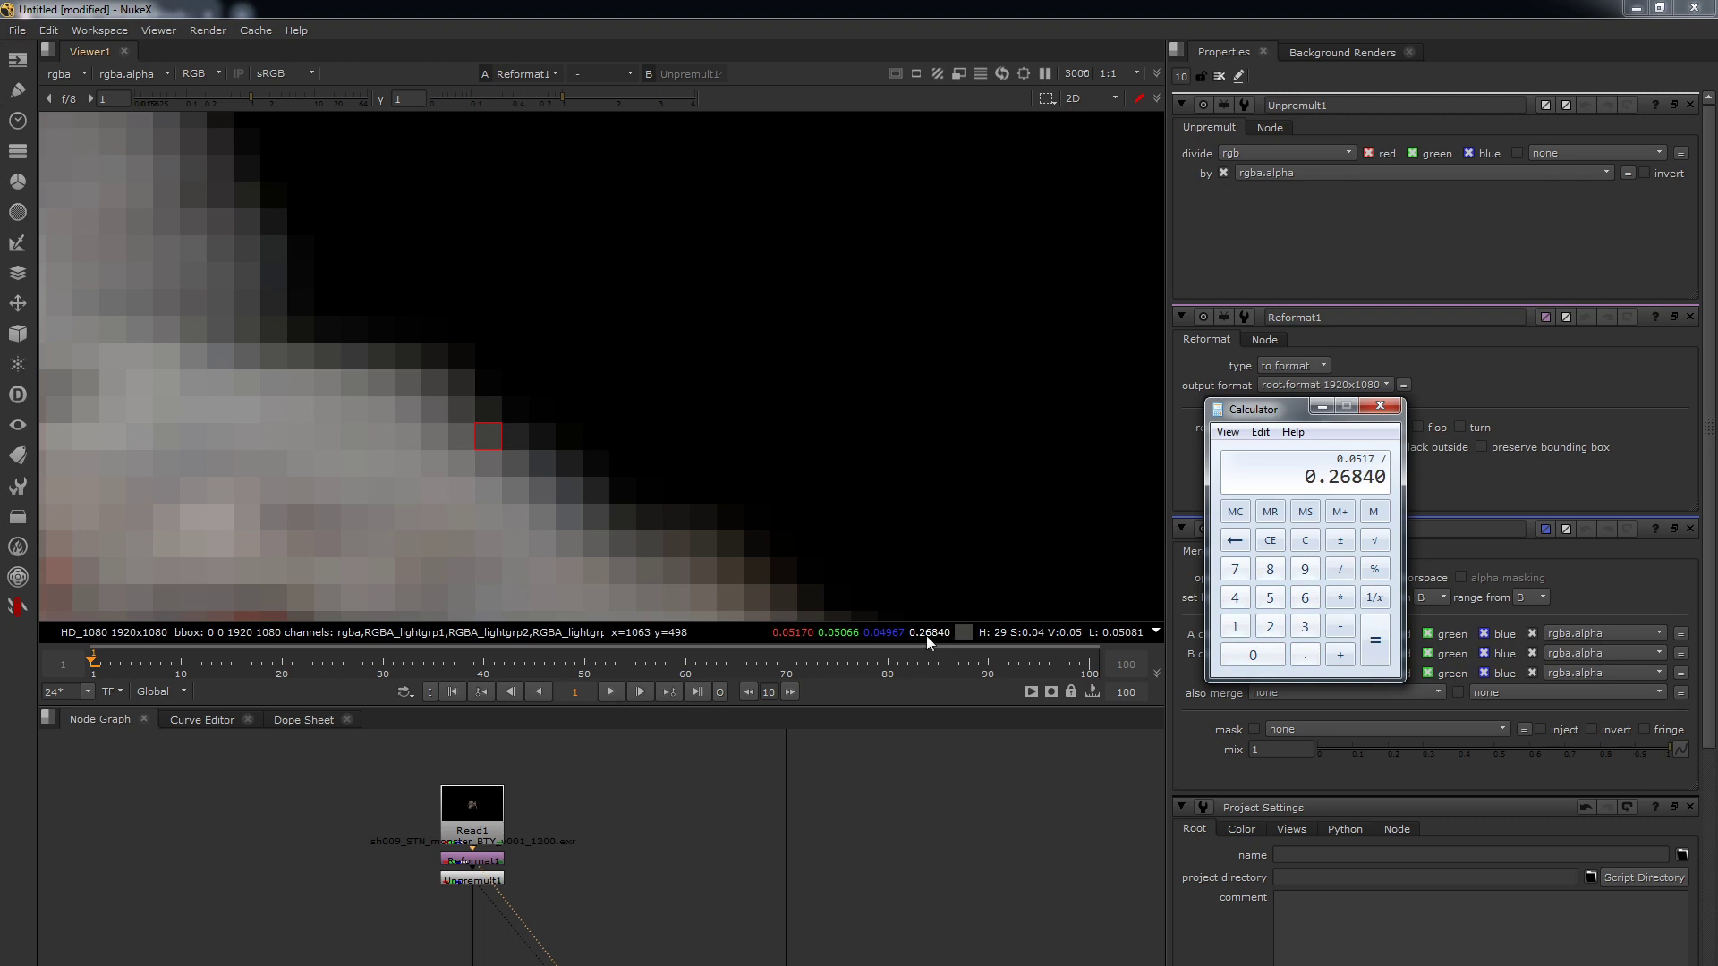
left_click(1382, 639)
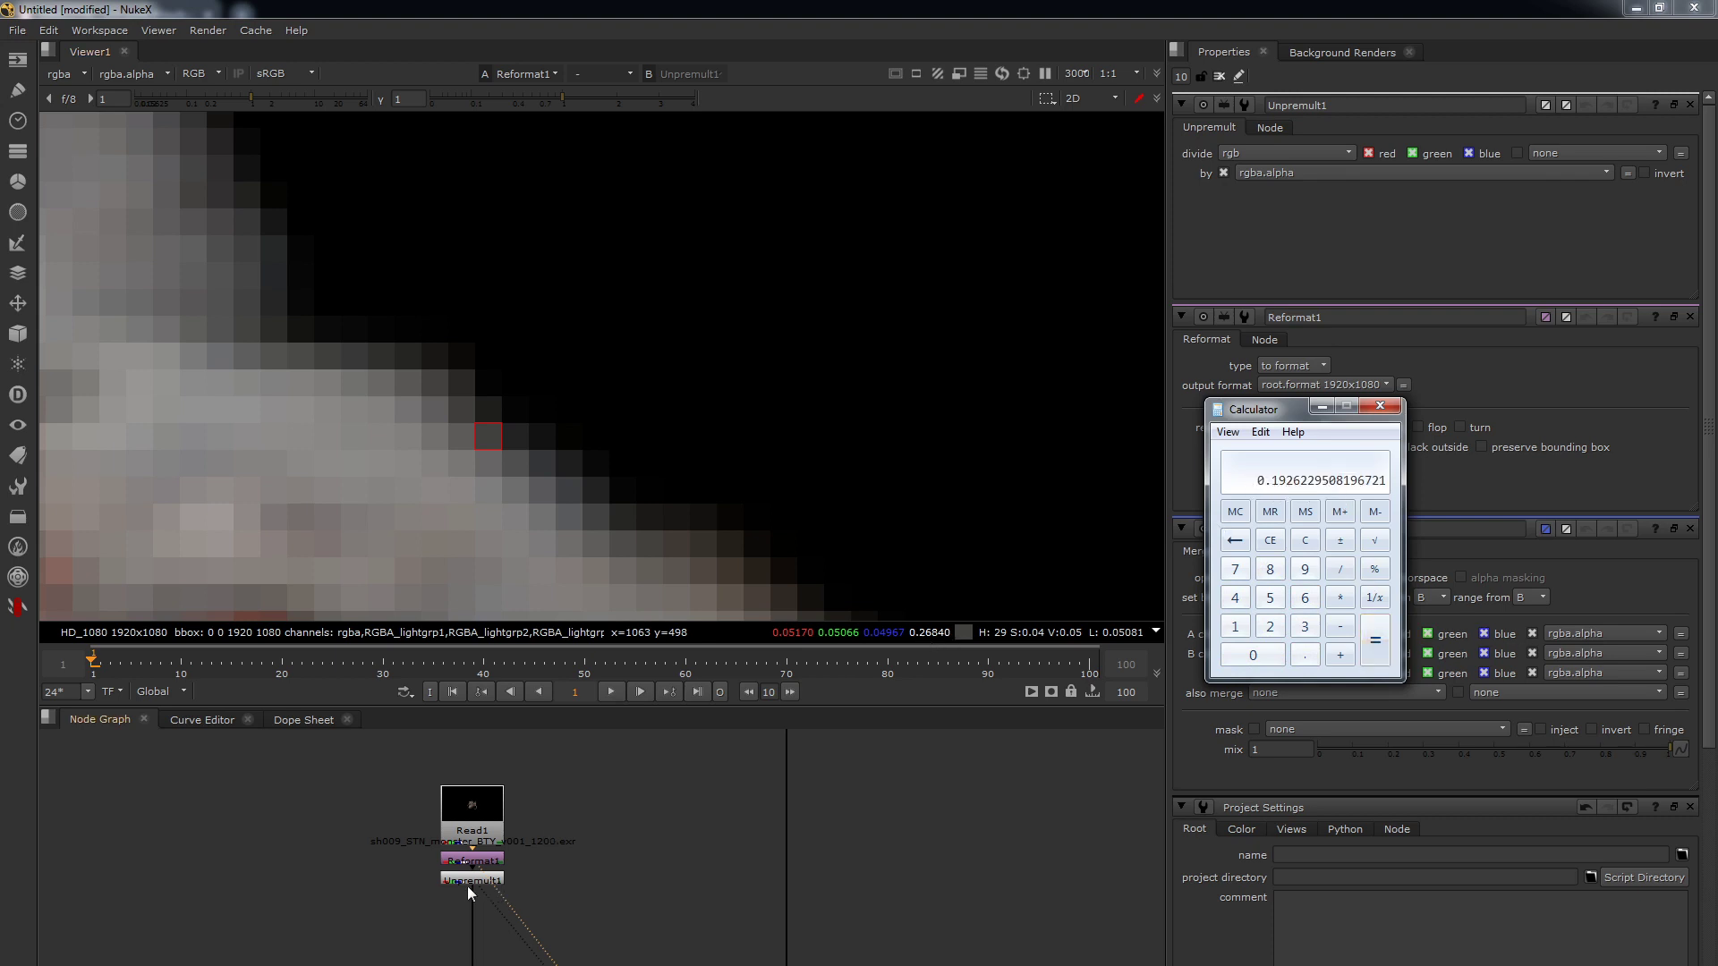
- View Unpremult1 to check its red value against the calculated quotient, then clear Calculator
left_click(406, 895)
key("2")
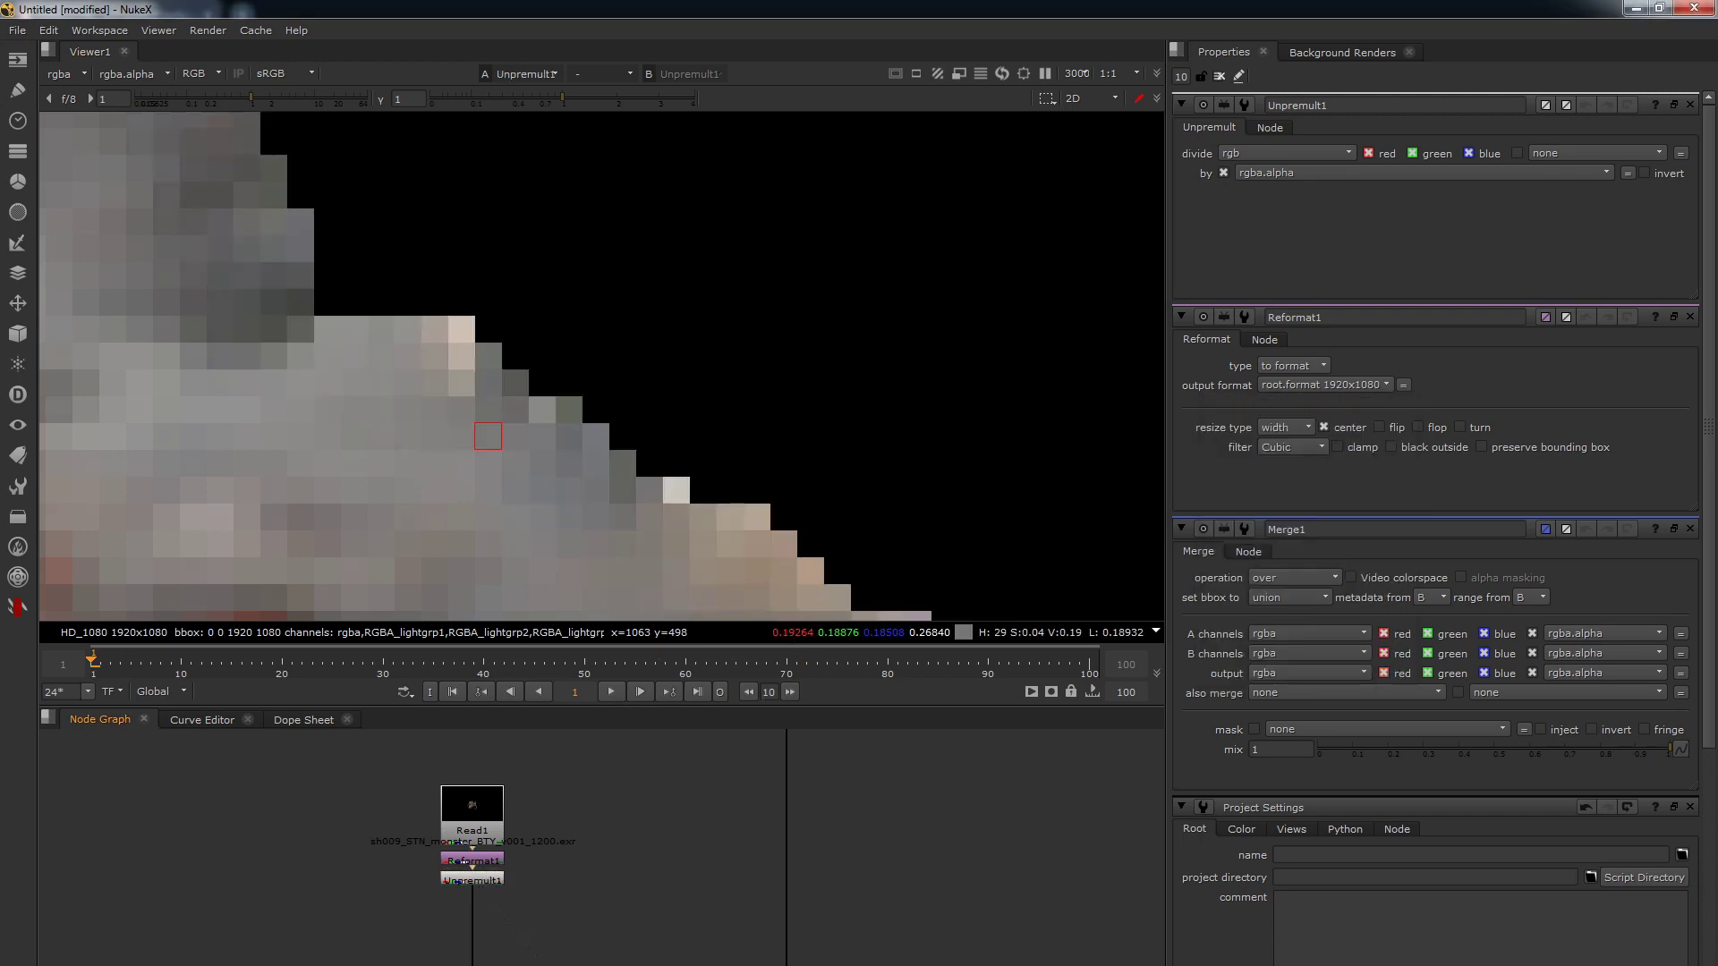
key("alt+Tab")
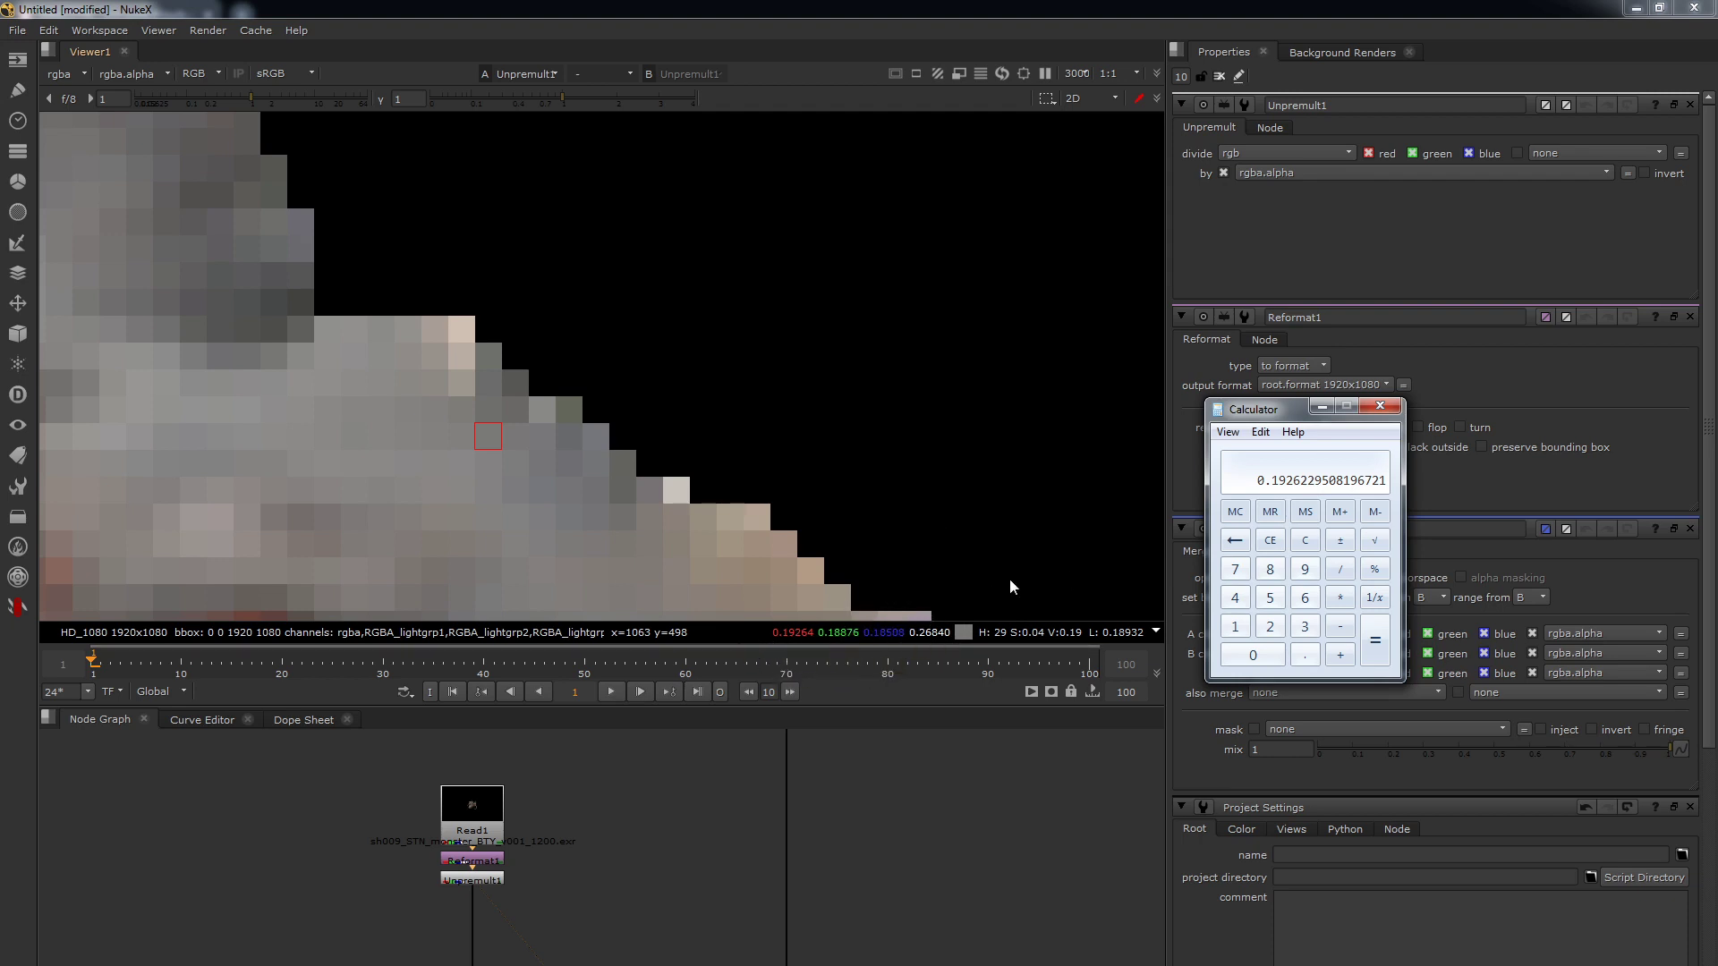
left_click(1305, 540)
- Add a Premult node after Unpremult1
left_click(463, 883)
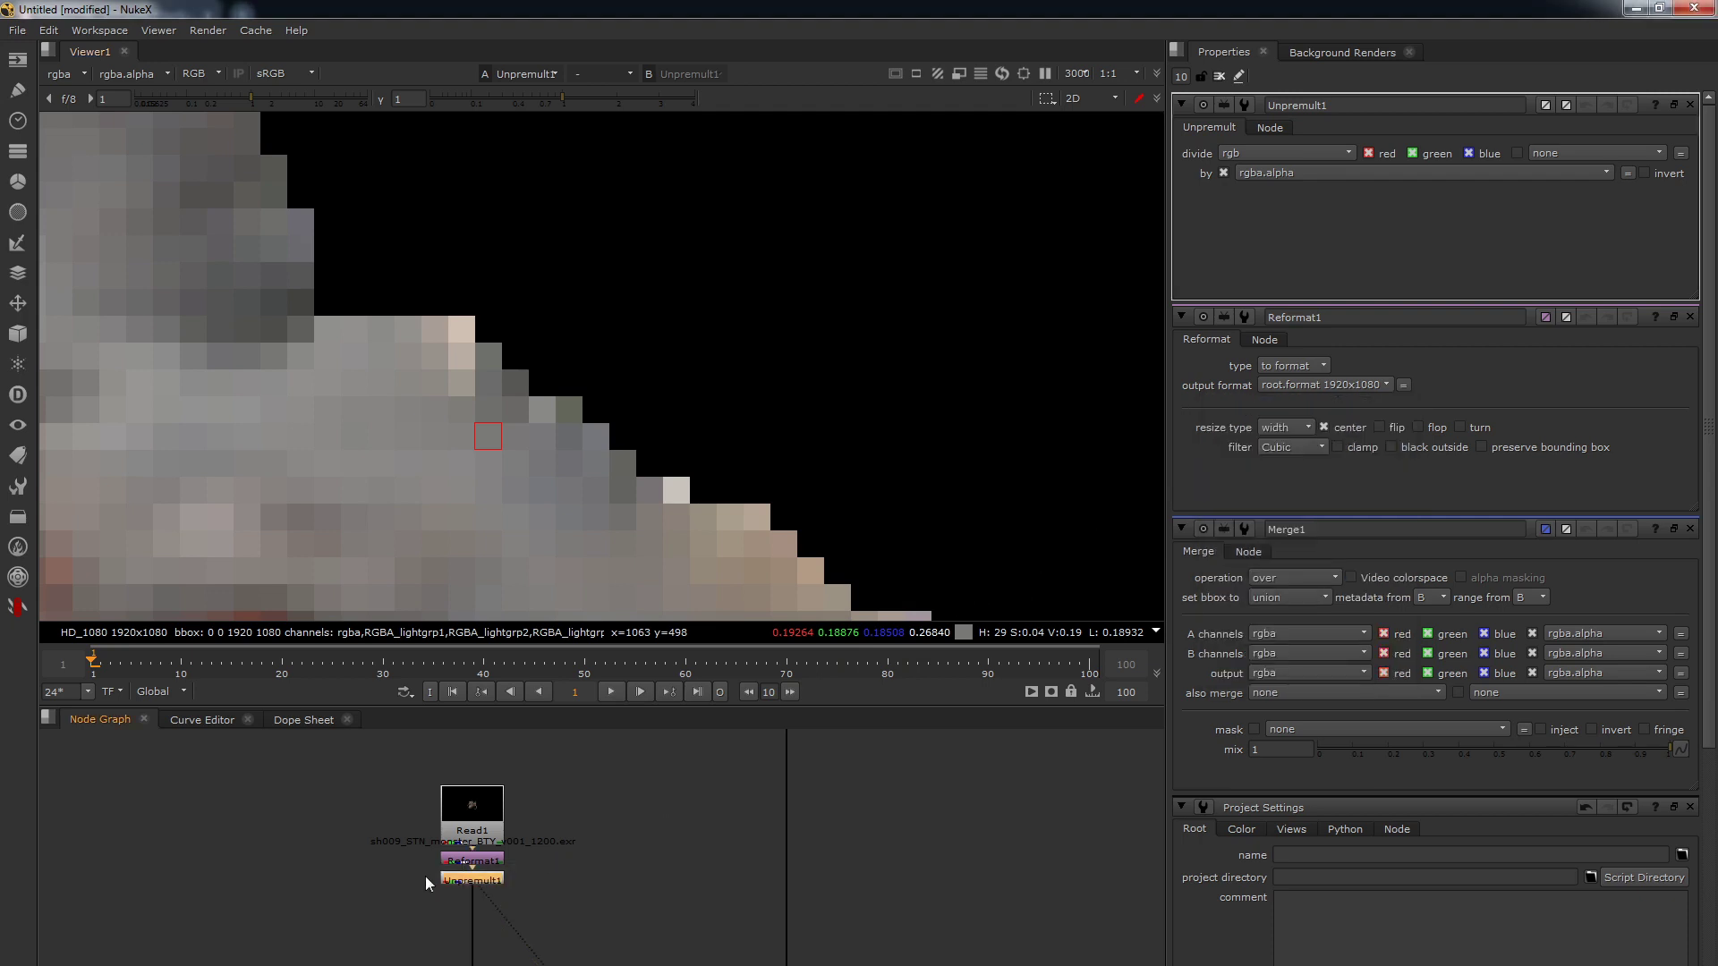
key("Tab")
type("unp")
key("Return")
key("Delete")
key("Tab")
type("prem")
key("Return")
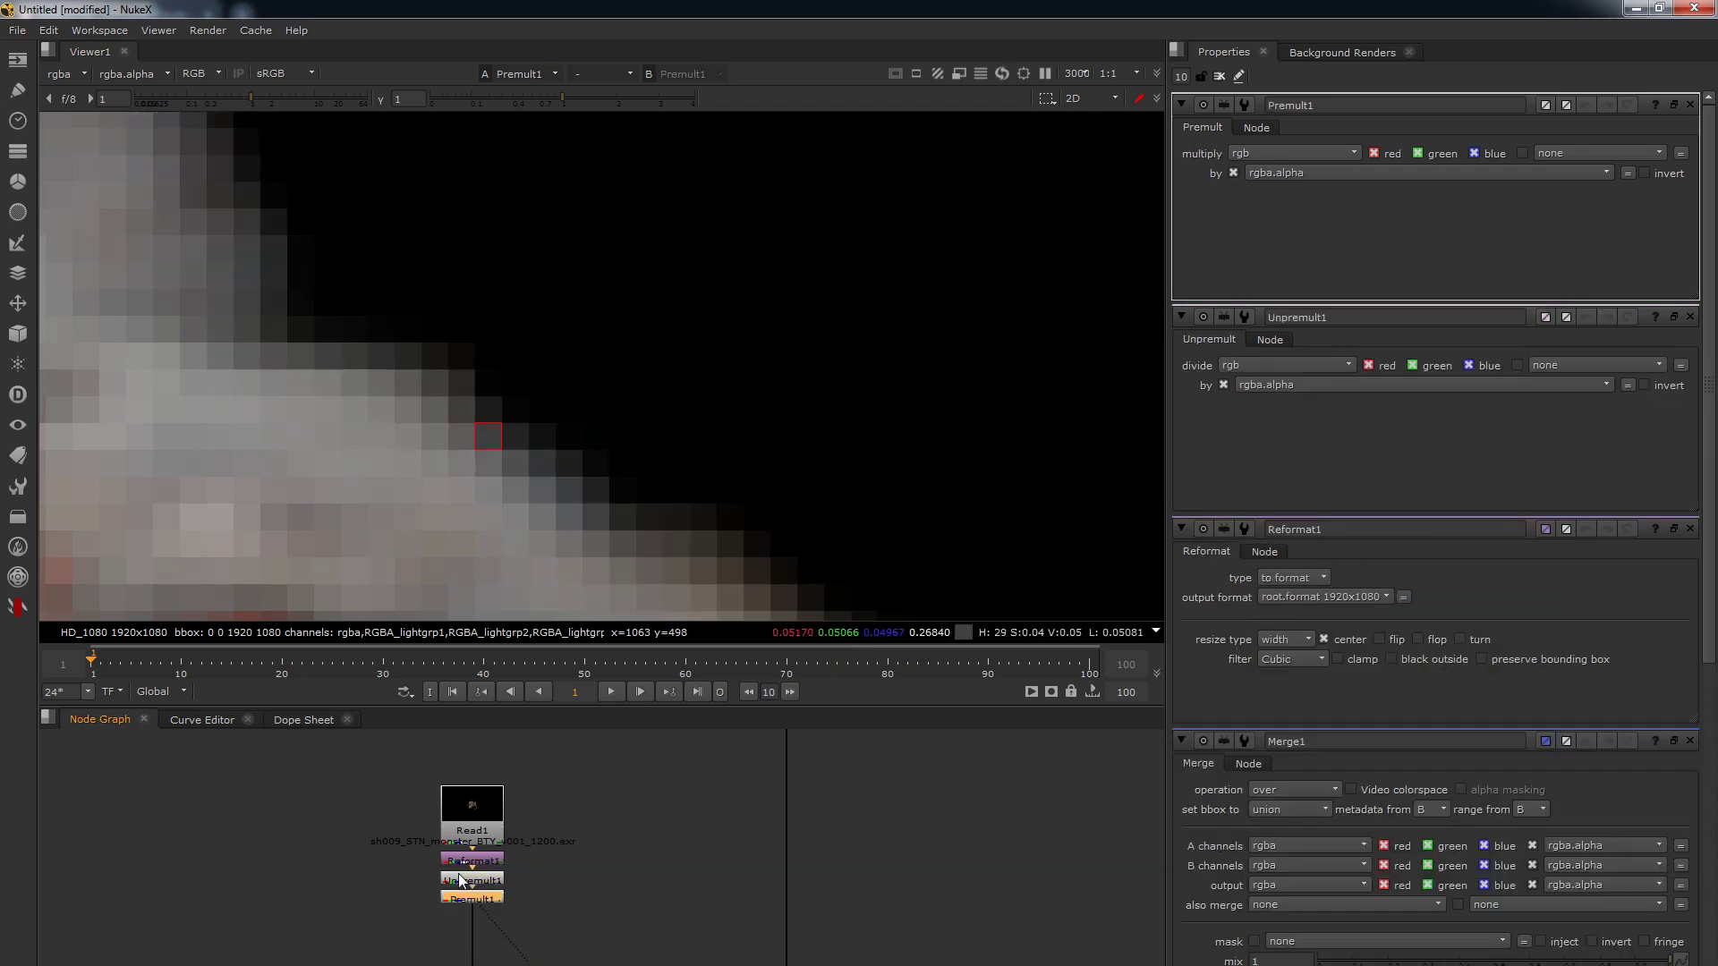
- View Unpremult1 and multiply the sampled pixel's green value 0.18876 by its alpha 0.26840 in Calculator
key("alt+Tab")
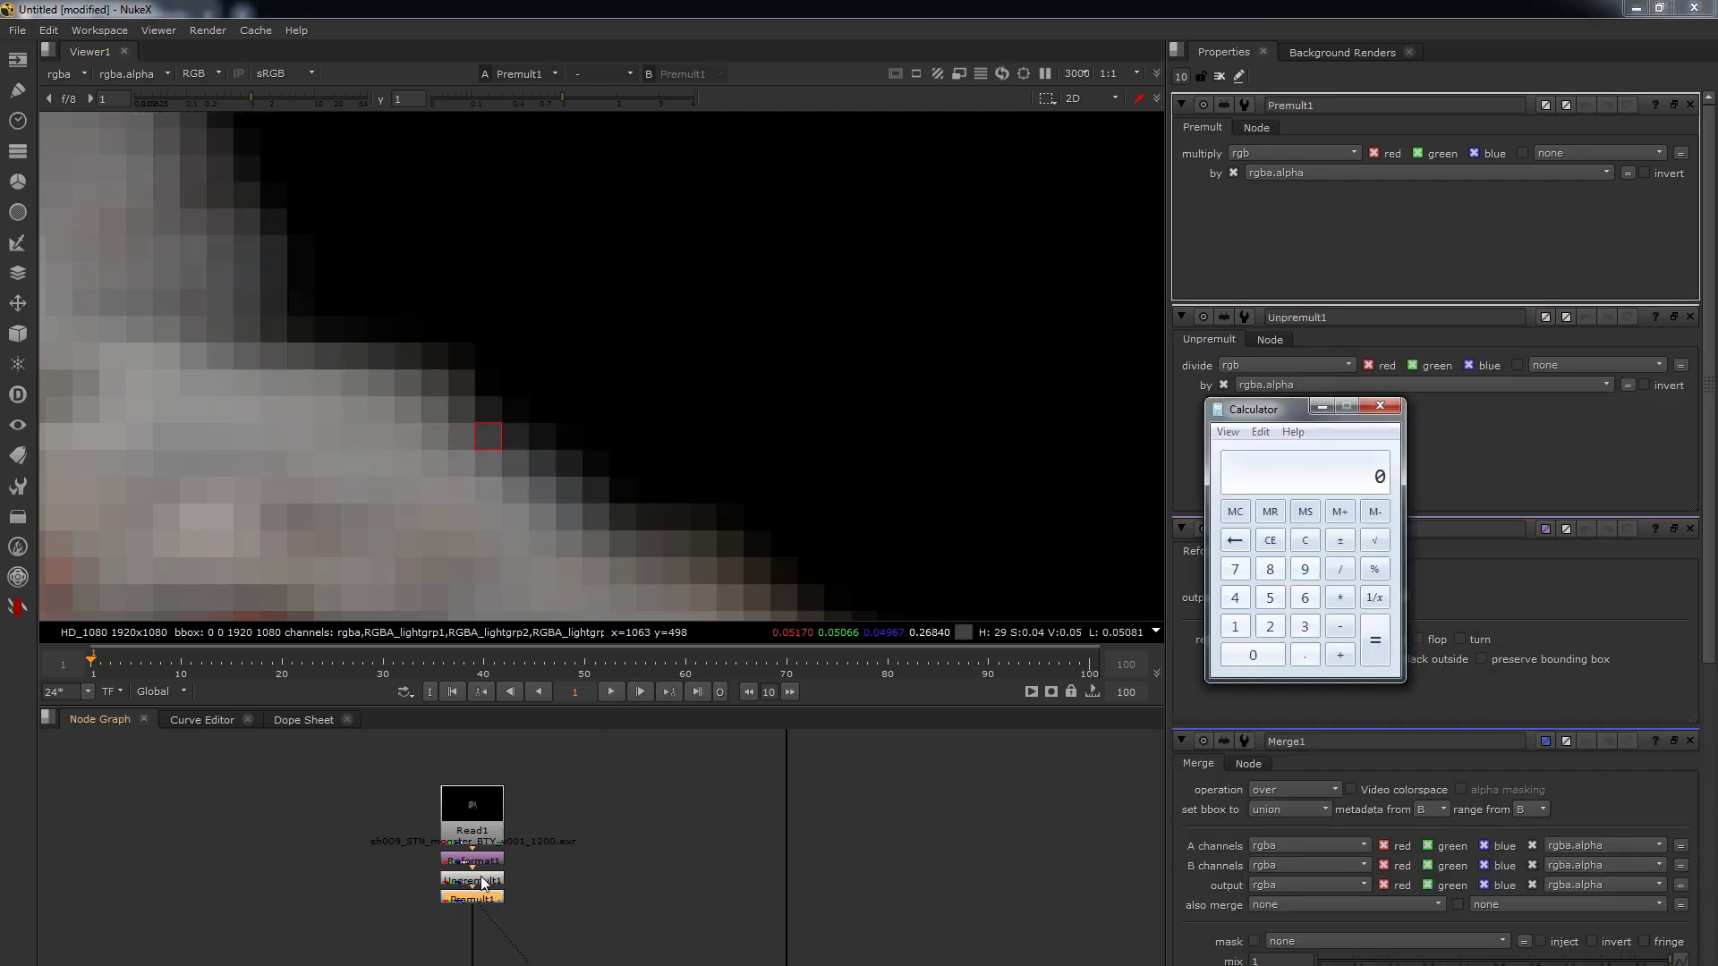
left_click(481, 878)
key("1")
key("alt+Tab")
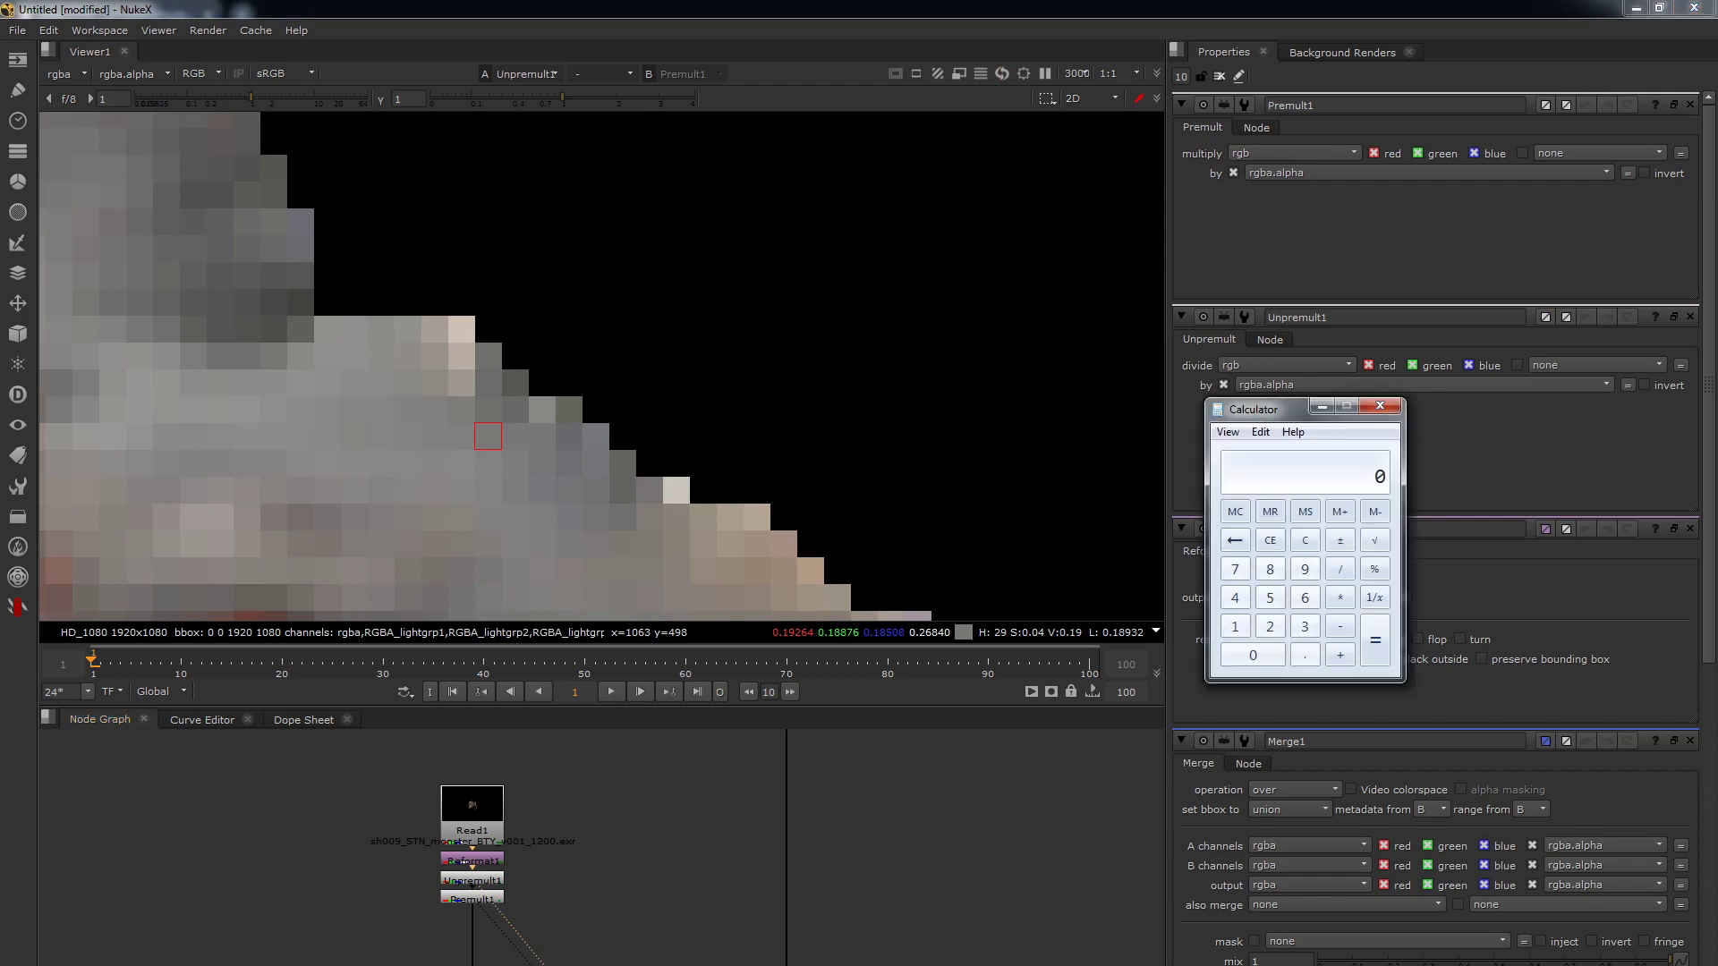
left_click(1306, 656)
left_click(1237, 628)
left_click(1267, 571)
left_click(1265, 573)
left_click(1235, 569)
left_click(1305, 598)
left_click(1343, 598)
left_click(1254, 656)
left_click(1299, 657)
left_click(1270, 628)
left_click(1305, 598)
left_click(1270, 570)
left_click(1235, 598)
left_click(1253, 654)
left_click(1375, 641)
- View Premult1 to check the sampled pixel against the calculated product, then delete the Premult node
left_click_drag(548, 878, 392, 918)
key("1")
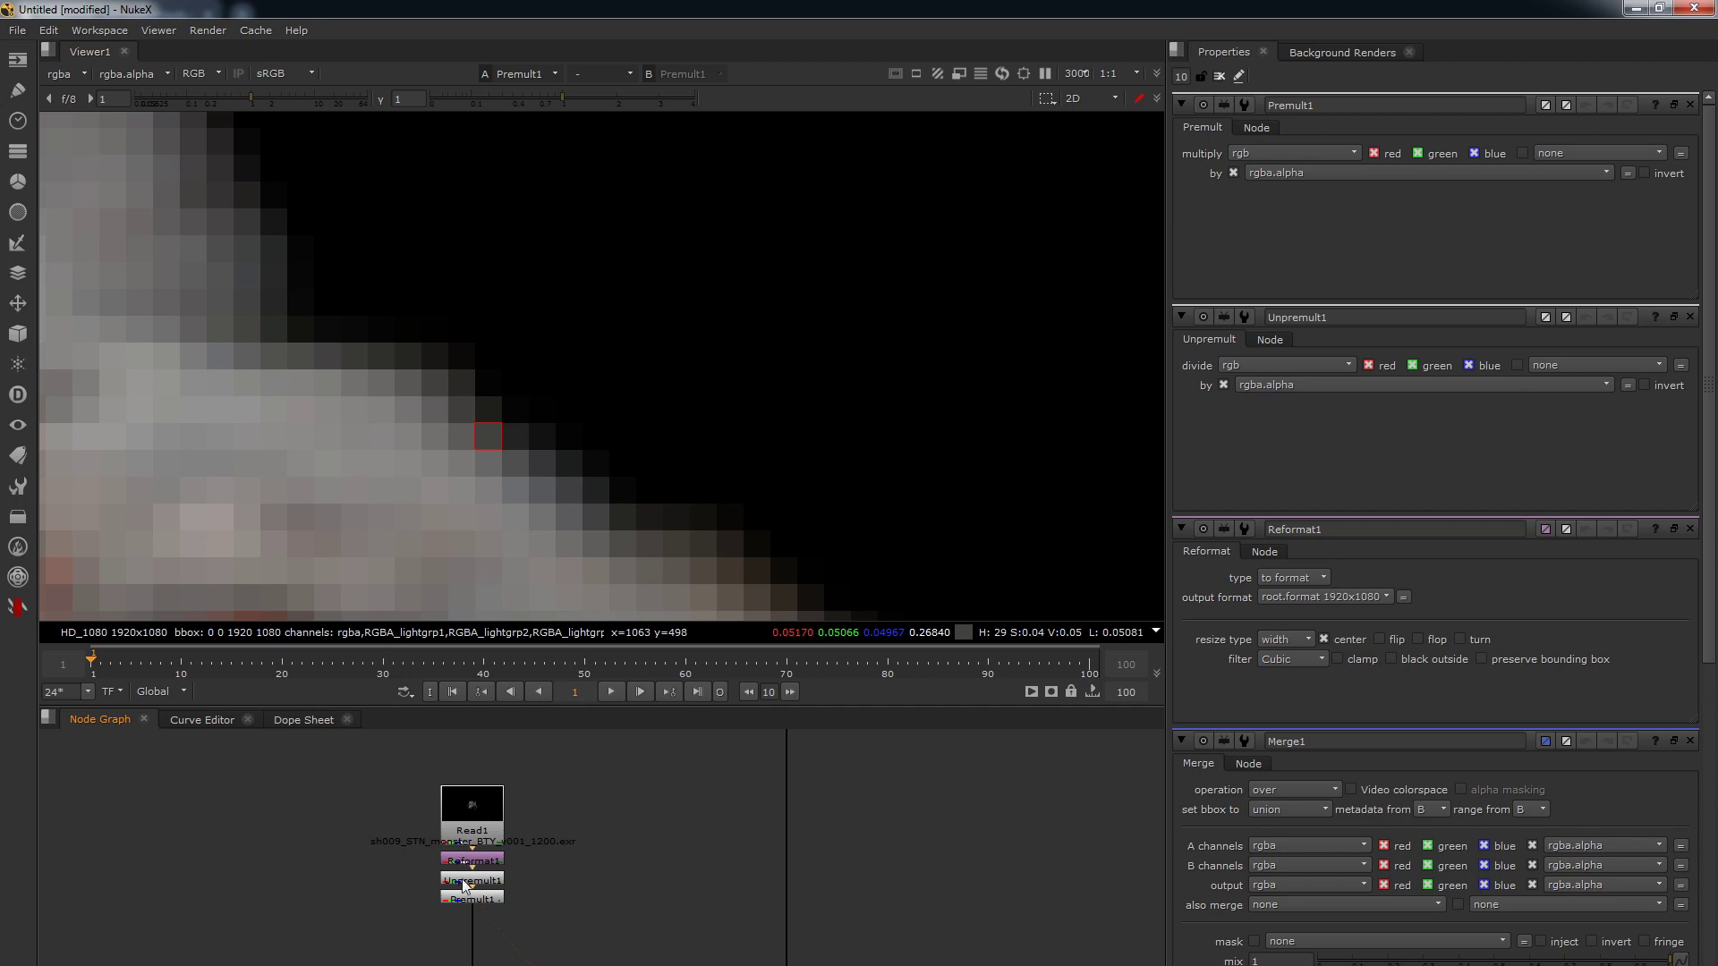
key("Delete")
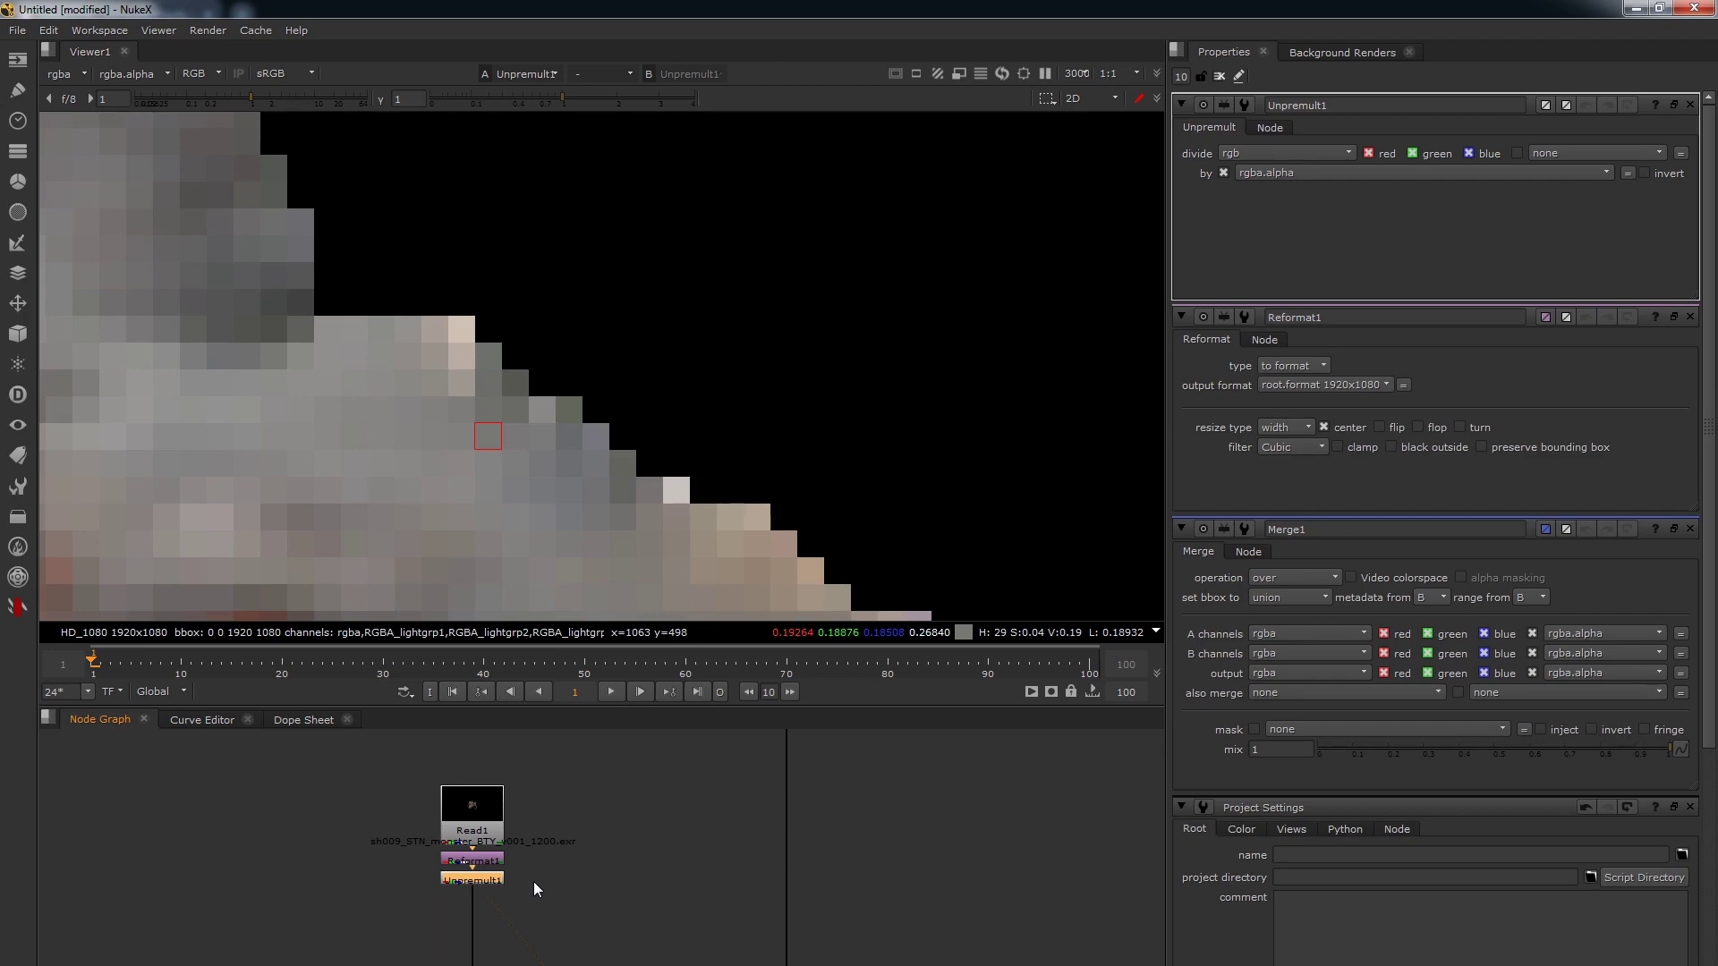
- Close all open node properties and inspect the arm's edge in the Unpremult1 output
left_click(1220, 77)
key("f")
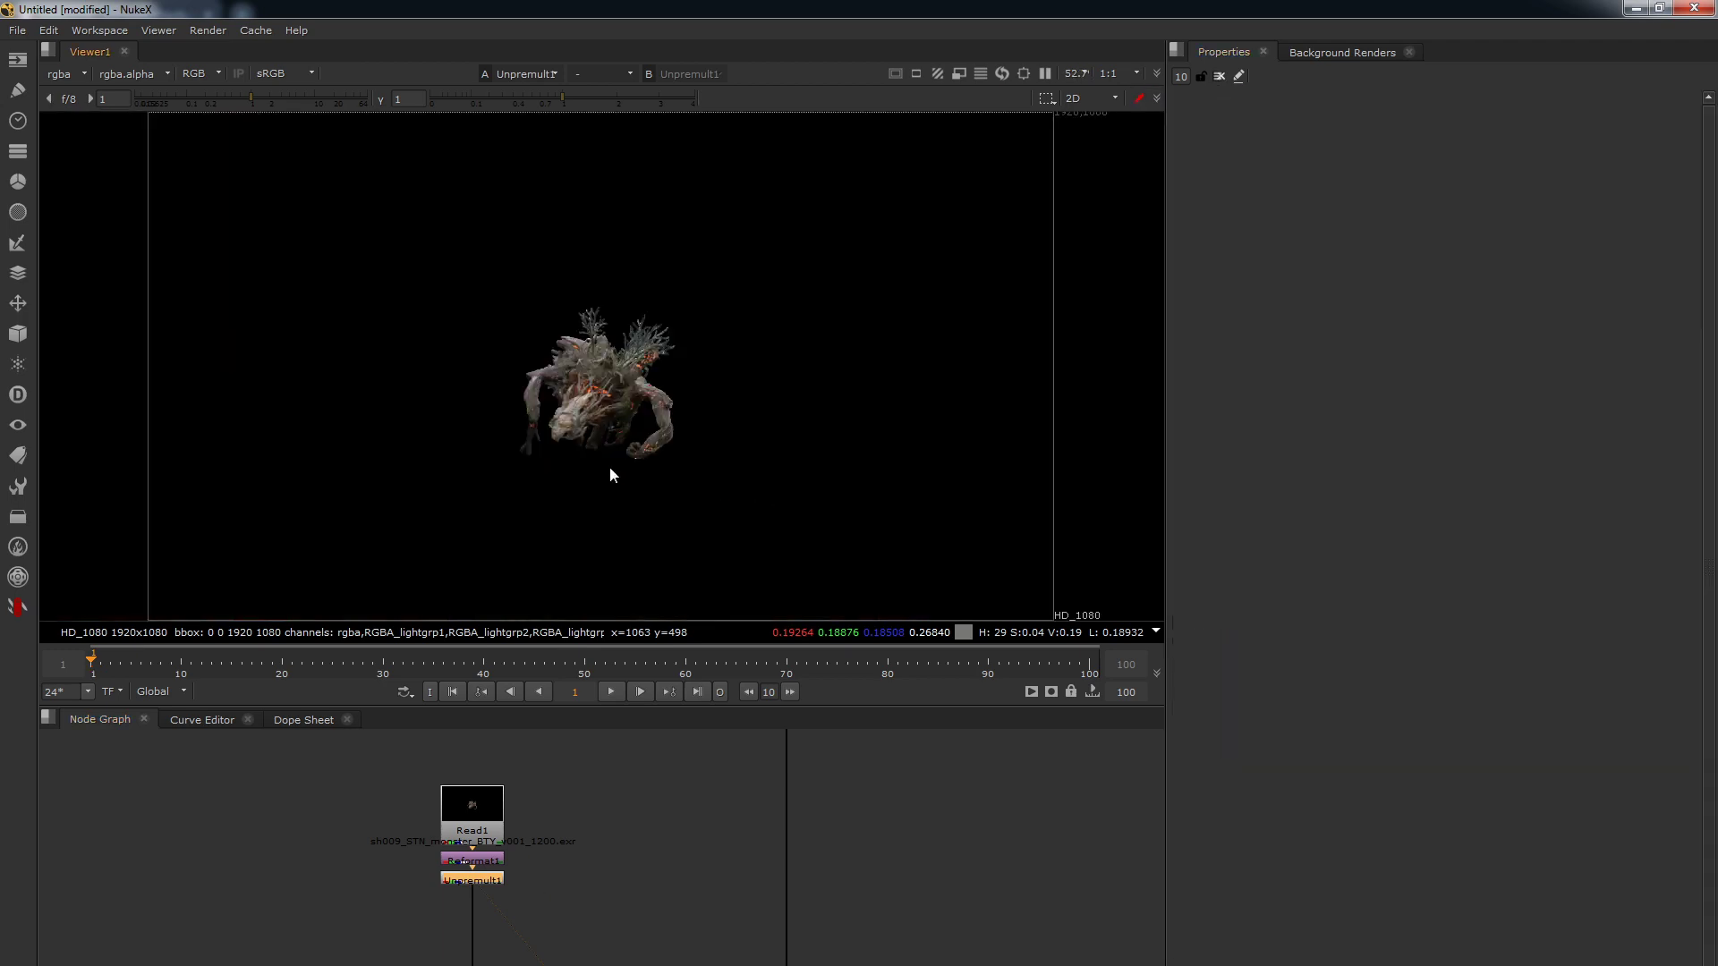
scroll(600, 358, "up", 10)
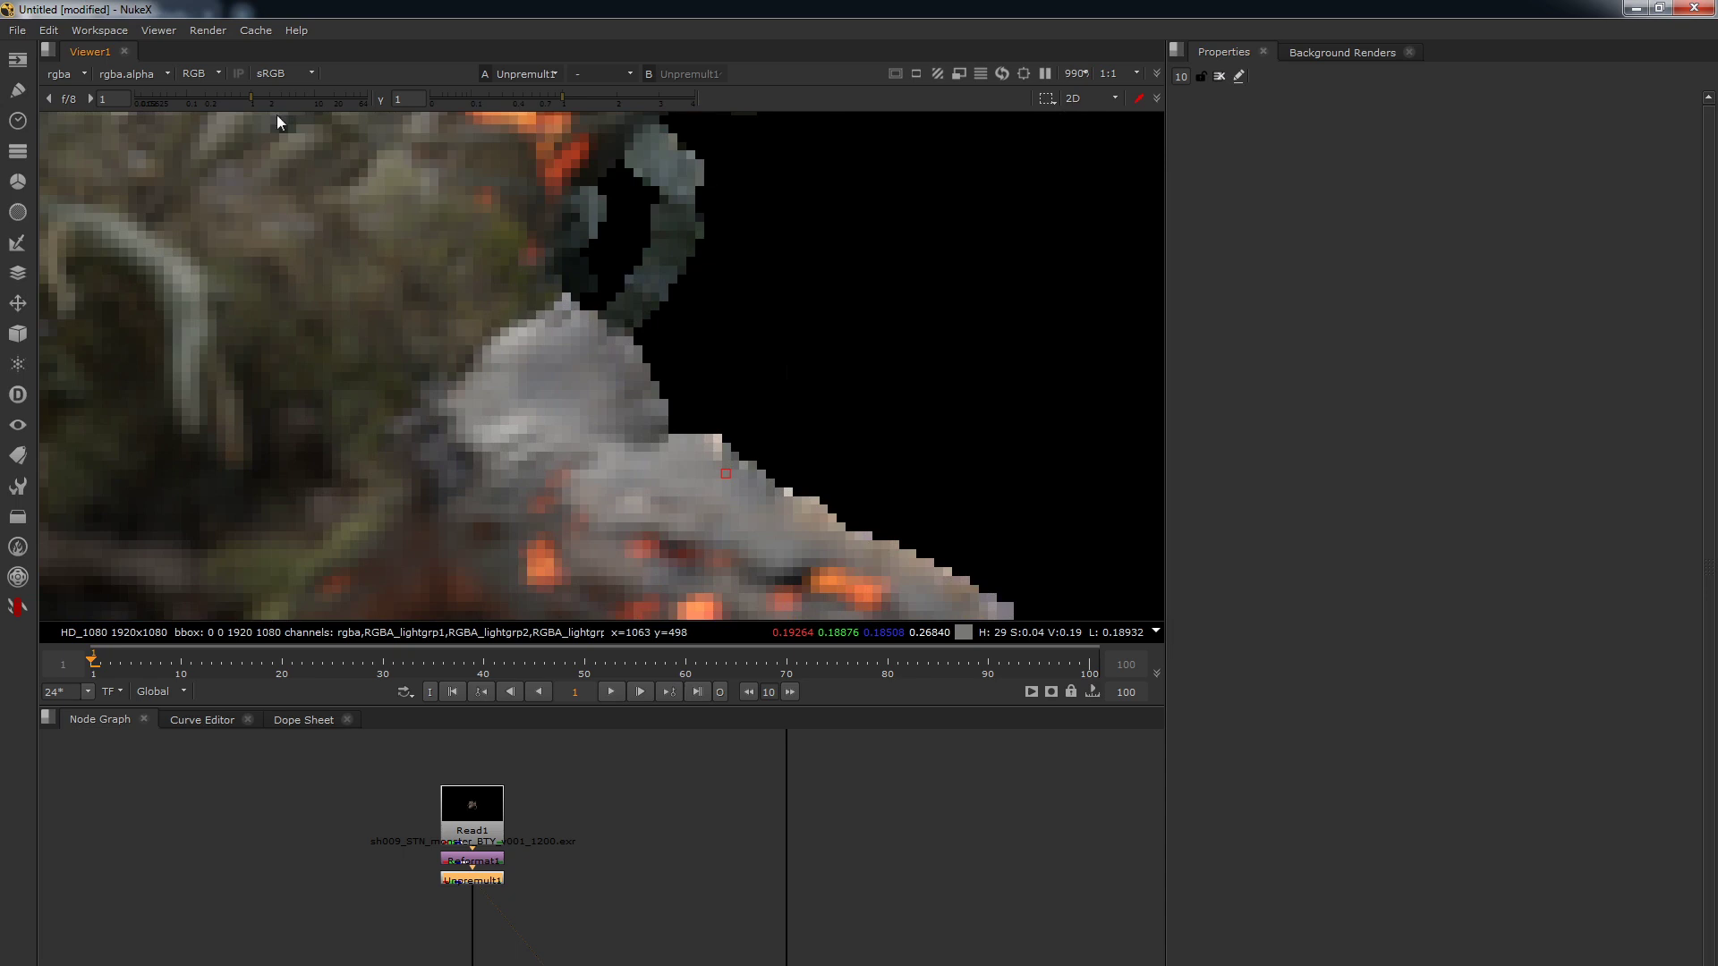
- Open the Unpremult1 properties and inspect the arm's edge in the RGBA_lightgrp1 layer
left_click(64, 74)
left_click(502, 702)
double_click(474, 881)
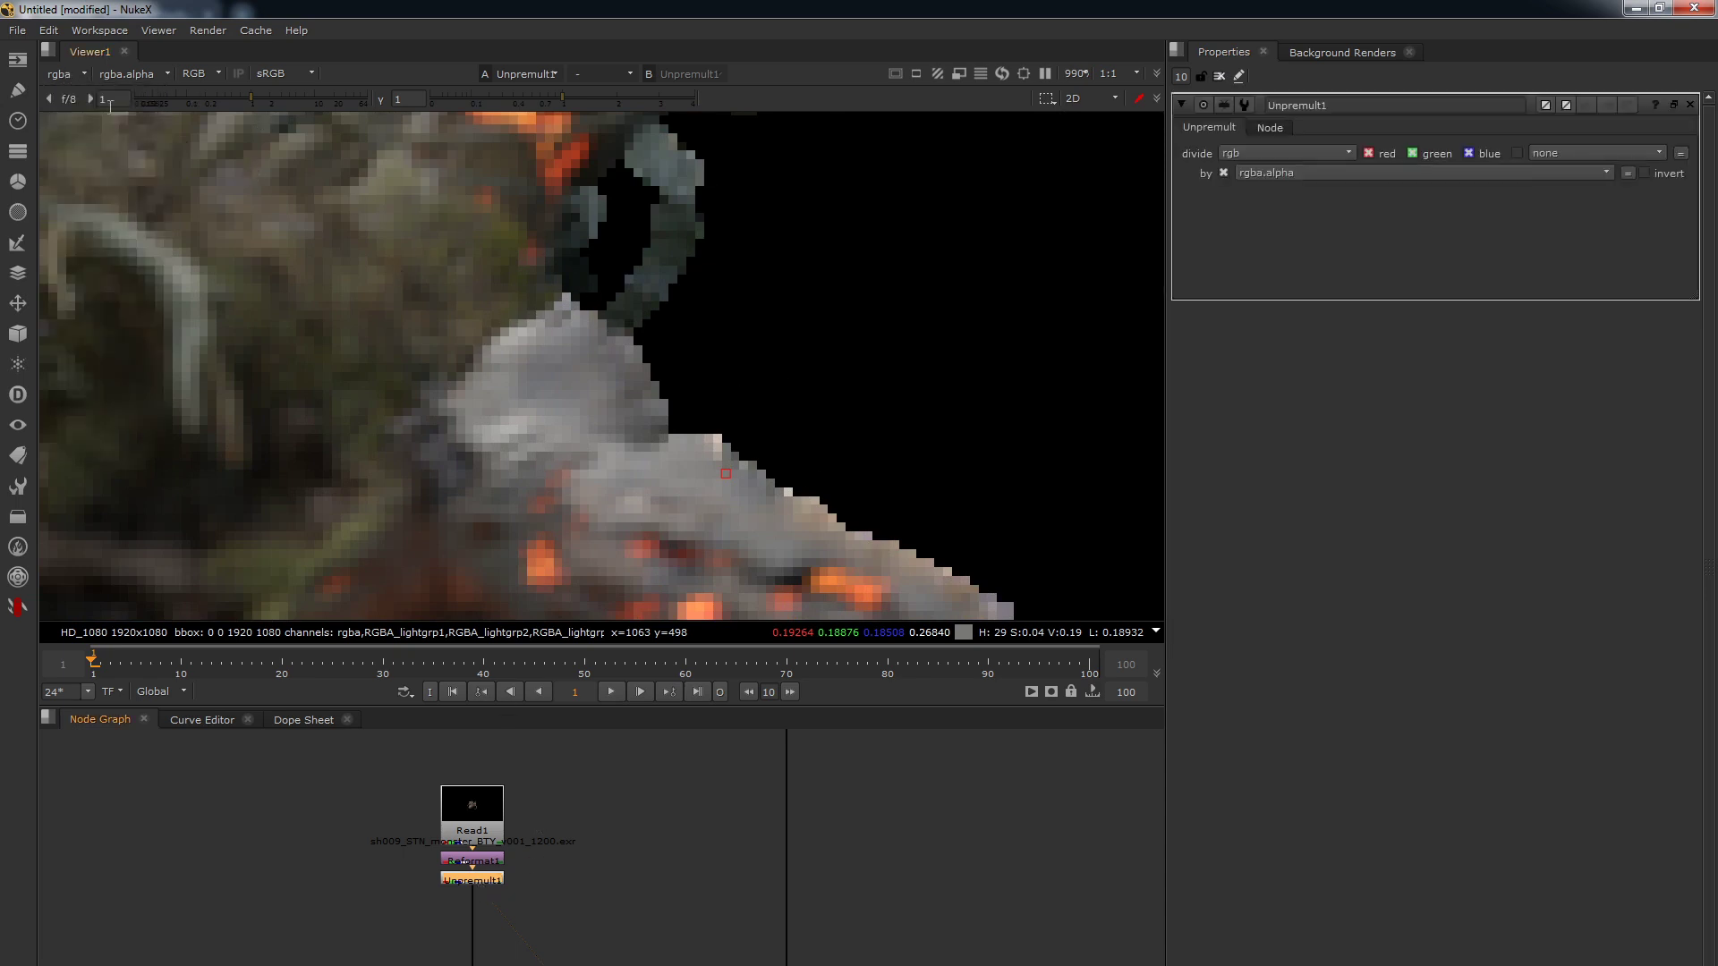
left_click(62, 74)
left_click(122, 160)
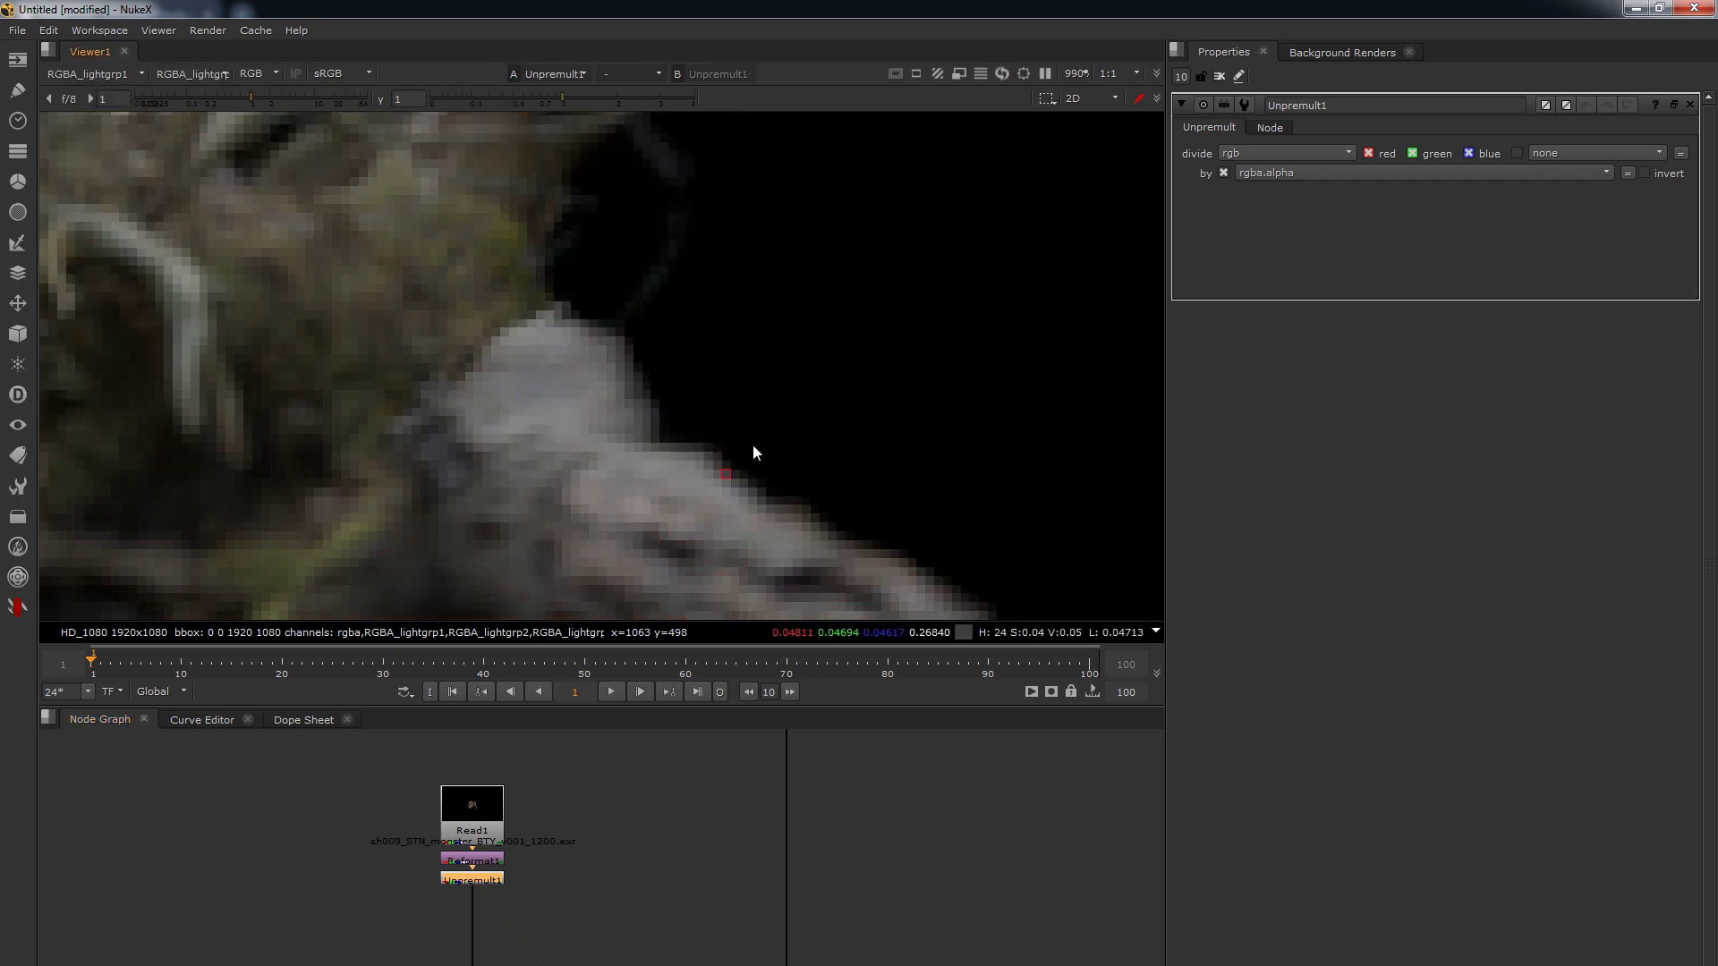
scroll(723, 449, "up", 4)
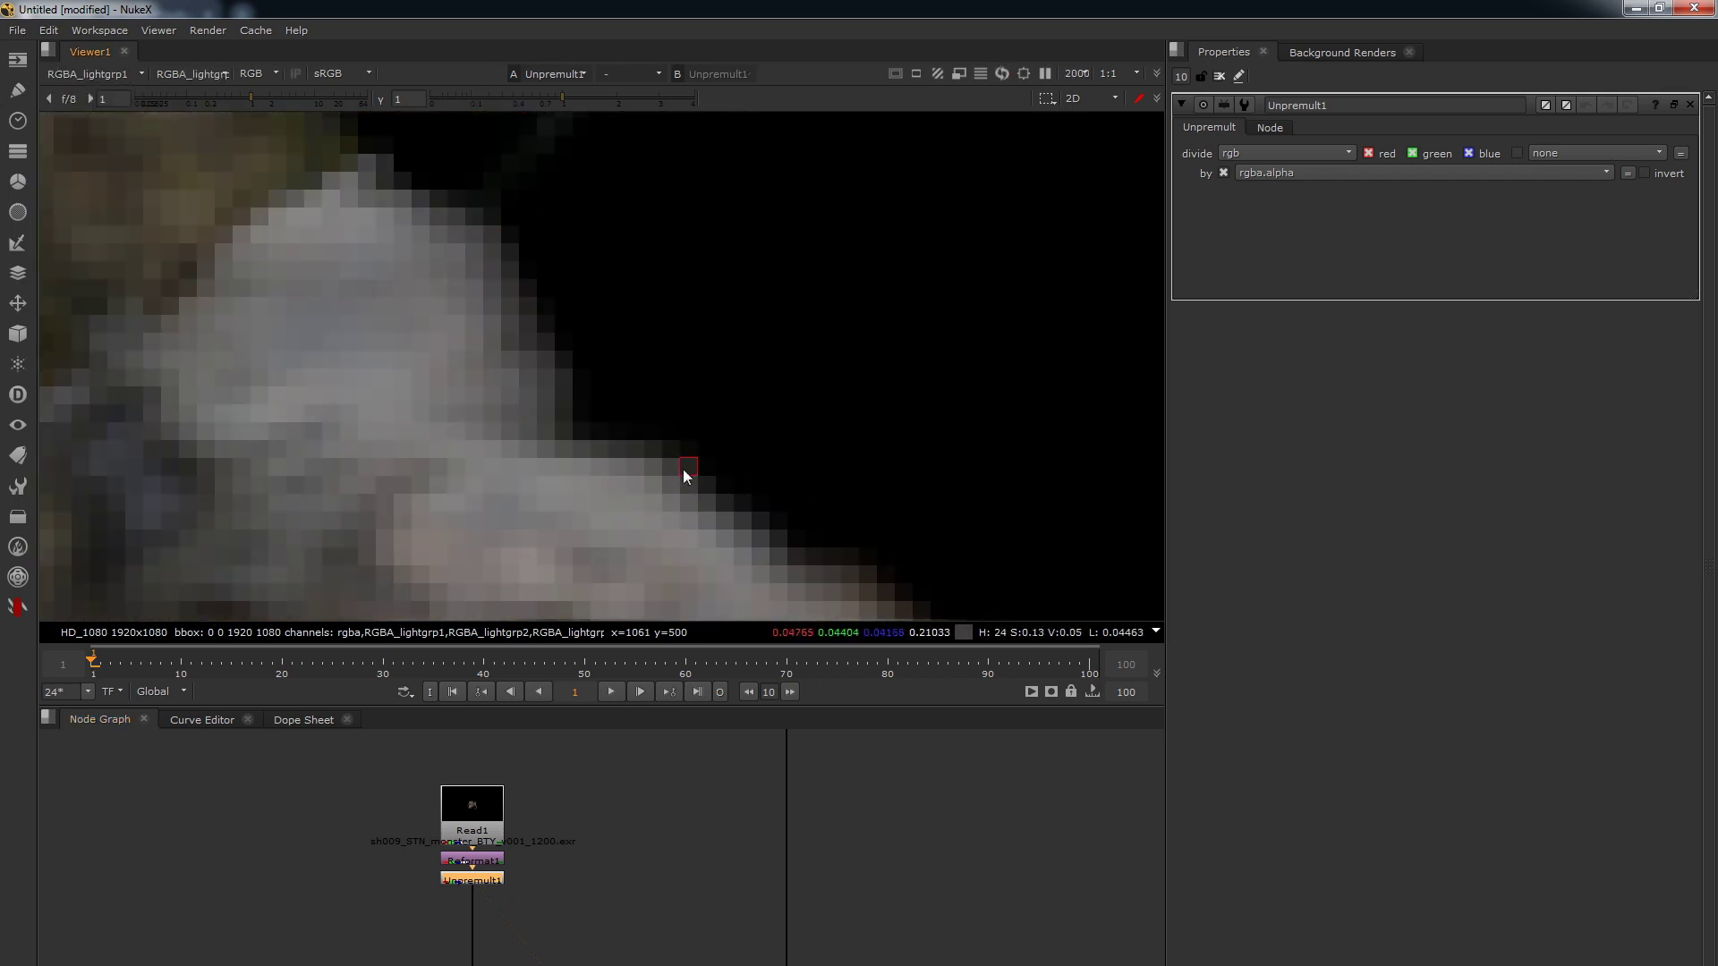
- Check the RGBA_lightgrp2, RGBA_lightgrp3 and diffuse_indirect layers, and set Unpremult1 to divide all channels
left_click(110, 72)
left_click(106, 177)
left_click(105, 73)
left_click(106, 194)
left_click(95, 72)
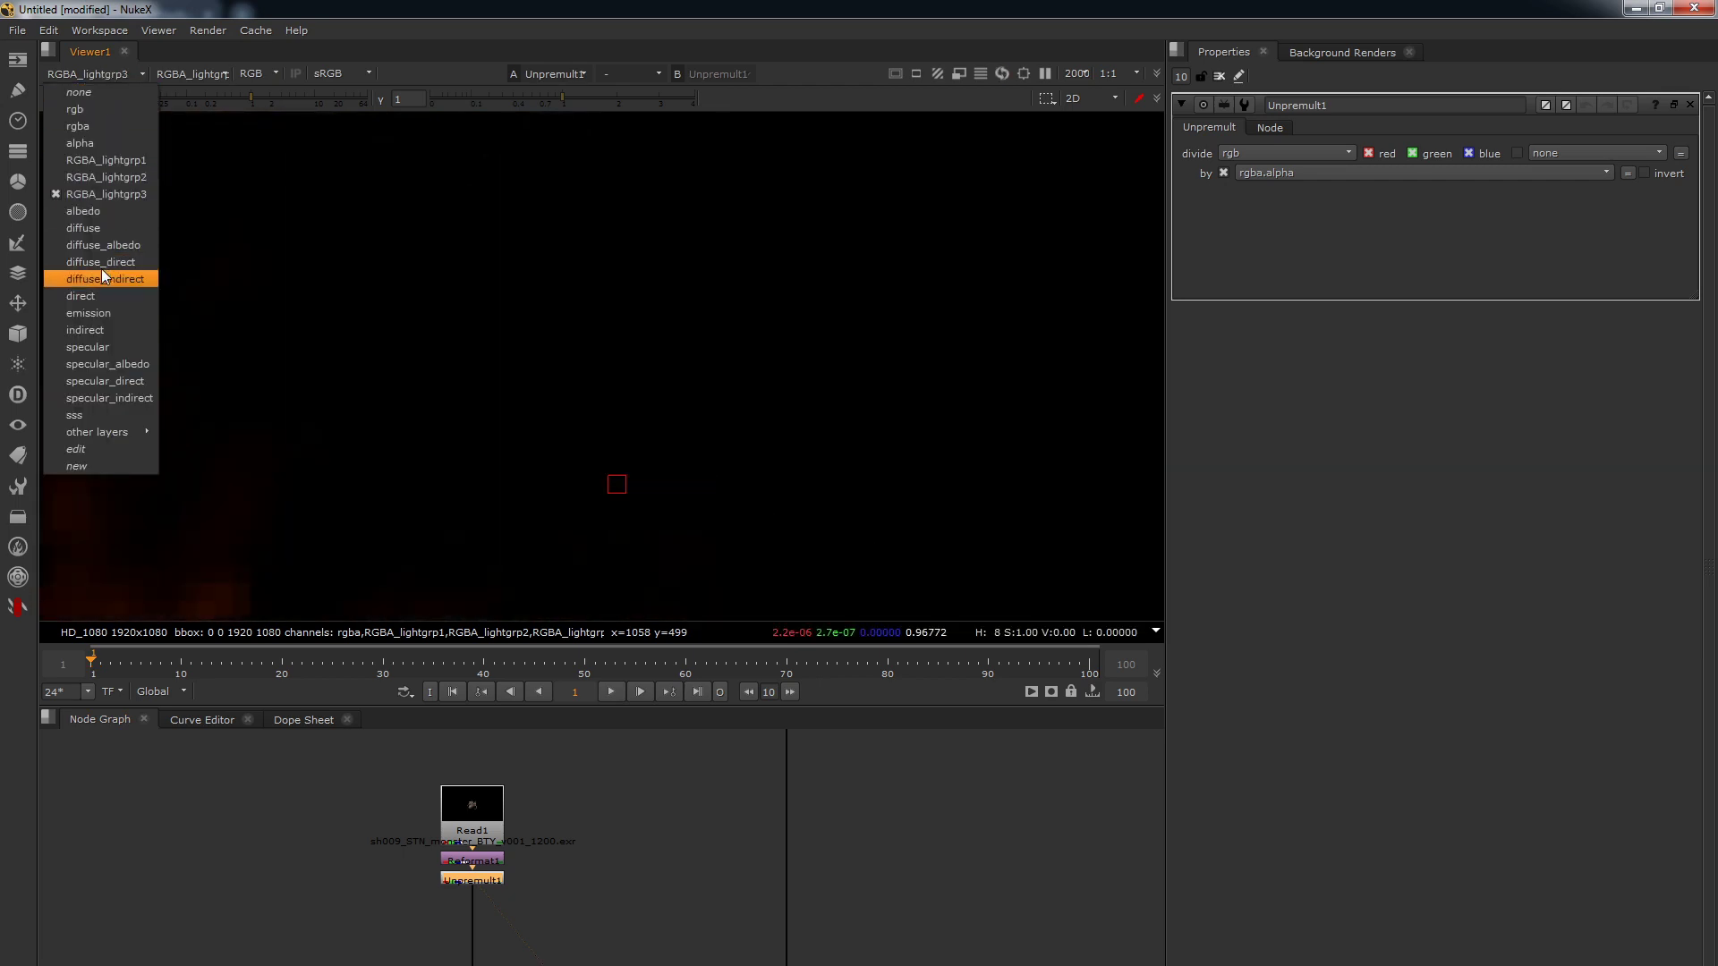
left_click(102, 281)
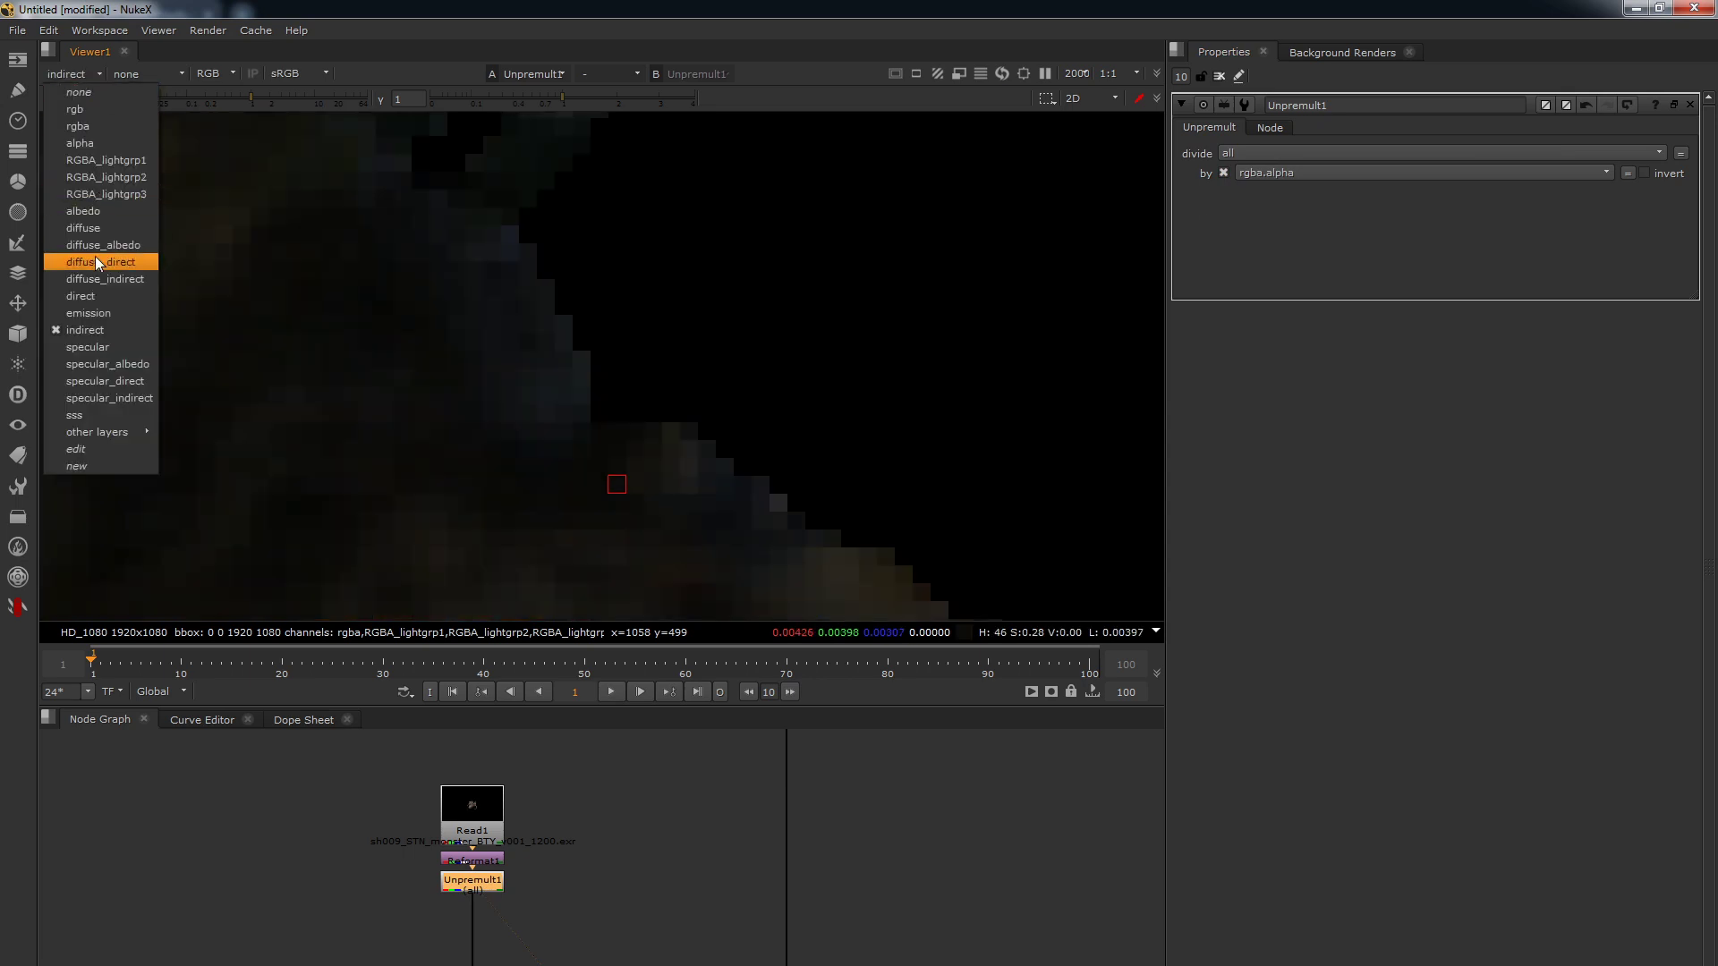
- Inspect the arm's edge in the specular layer, then view the whole frame in rgba
left_click(98, 347)
left_click(79, 73)
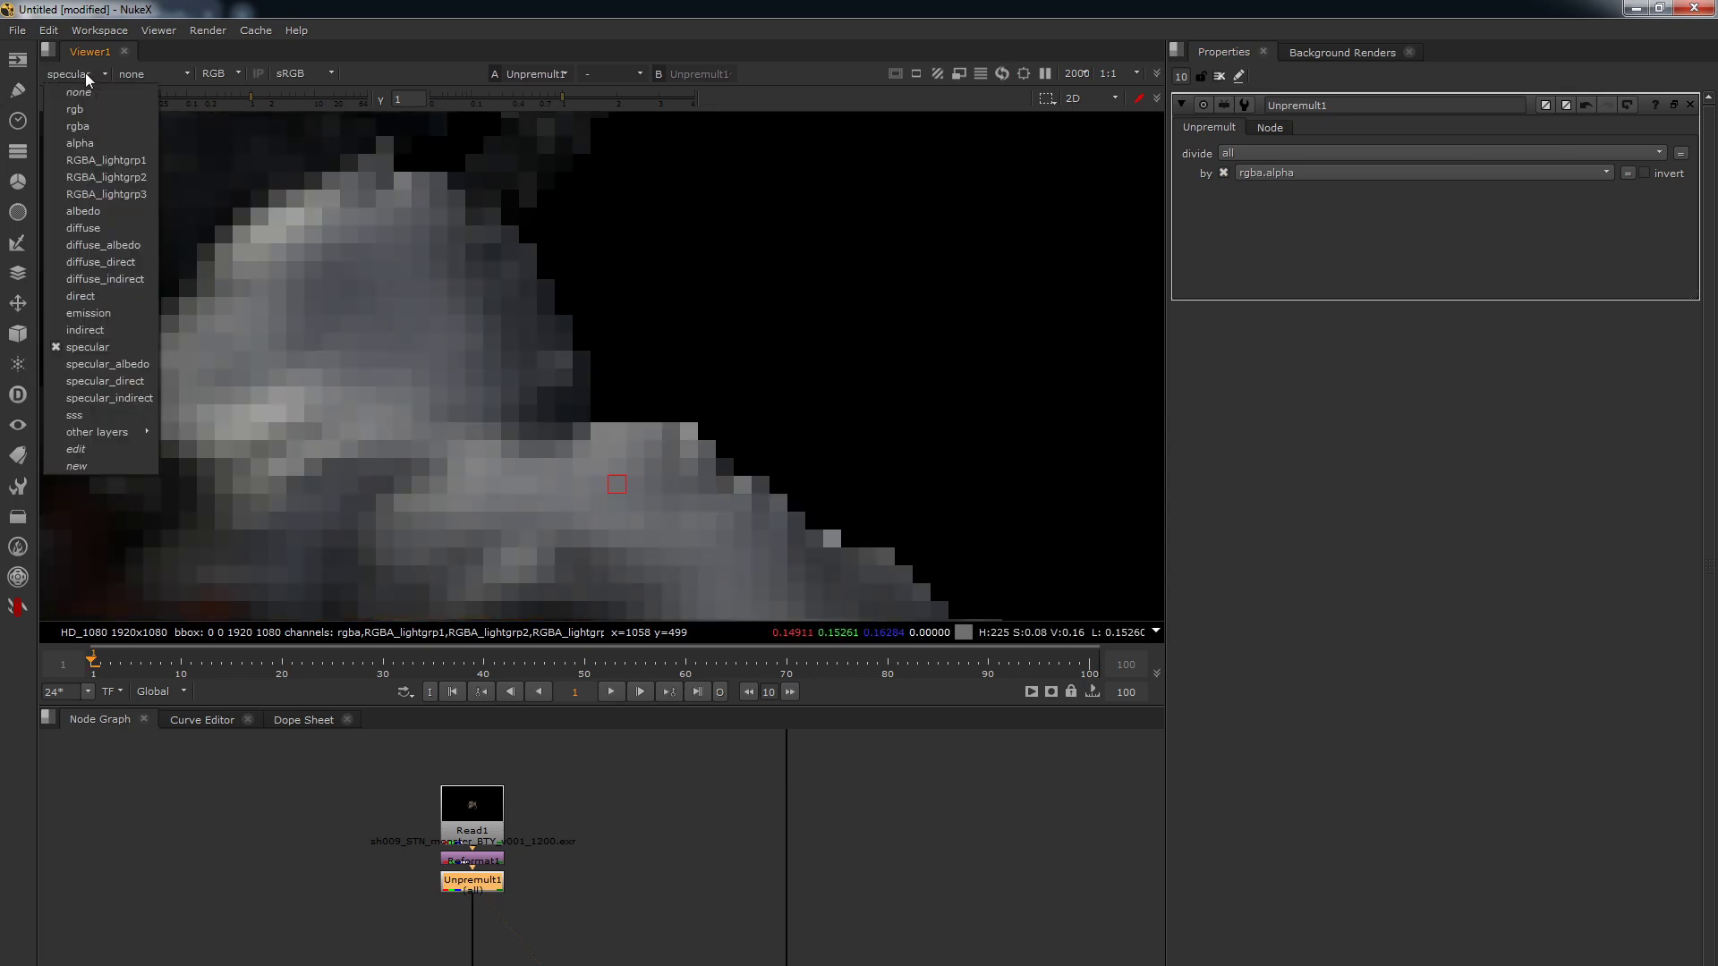
left_click(99, 123)
key("f")
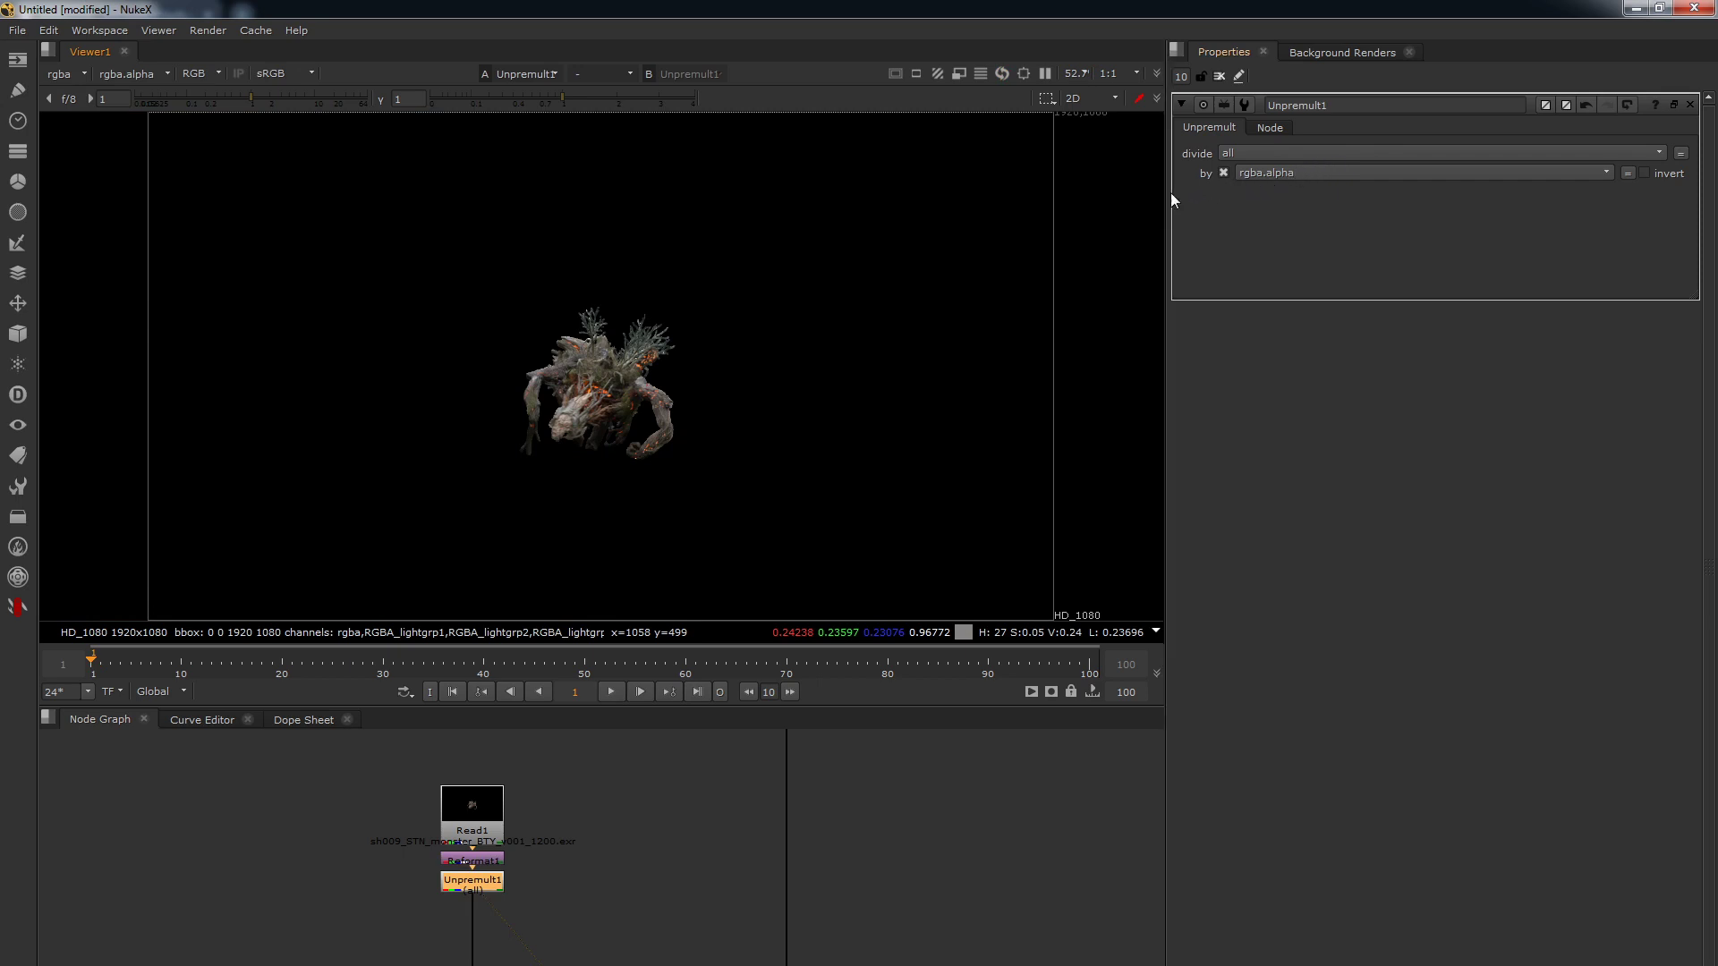
- Add a Copy node and insert it on the connection below Unpremult1
left_click_drag(543, 881, 355, 925)
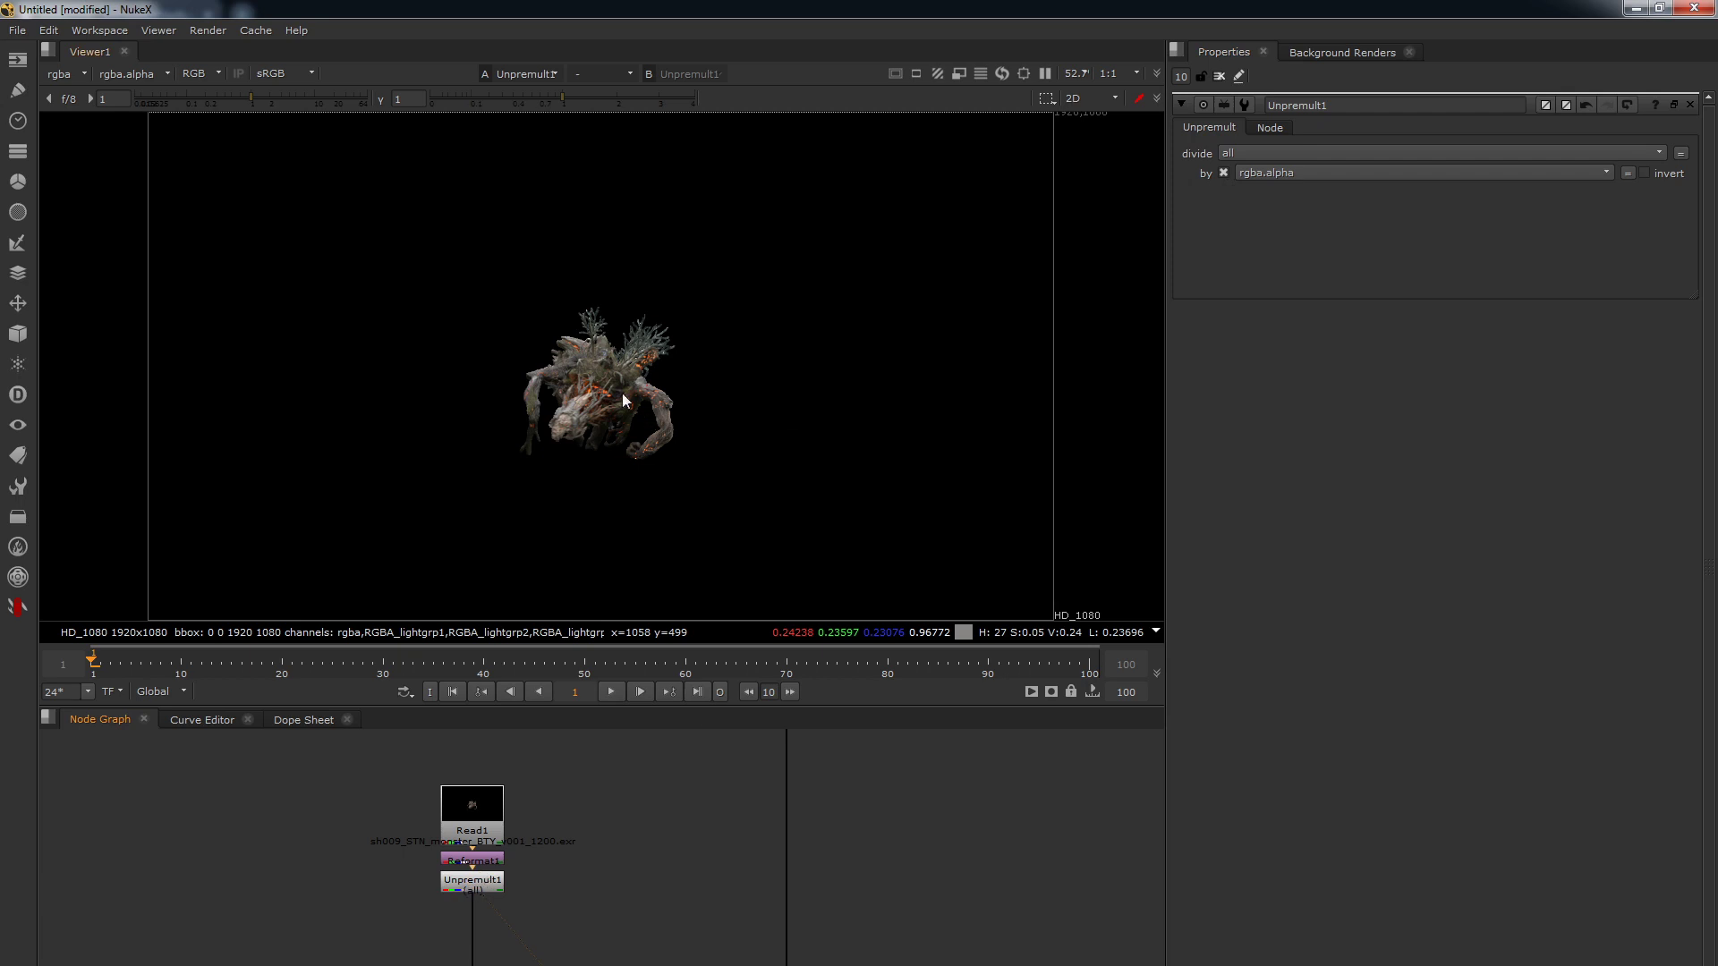
middle_click_drag(575, 897, 585, 760)
left_click_drag(456, 963, 1018, 905)
scroll(485, 929, "down", 3)
left_click_drag(796, 909, 466, 965)
left_click_drag(653, 934, 656, 965)
left_click(659, 955)
scroll(499, 843, "up", 3)
key("k")
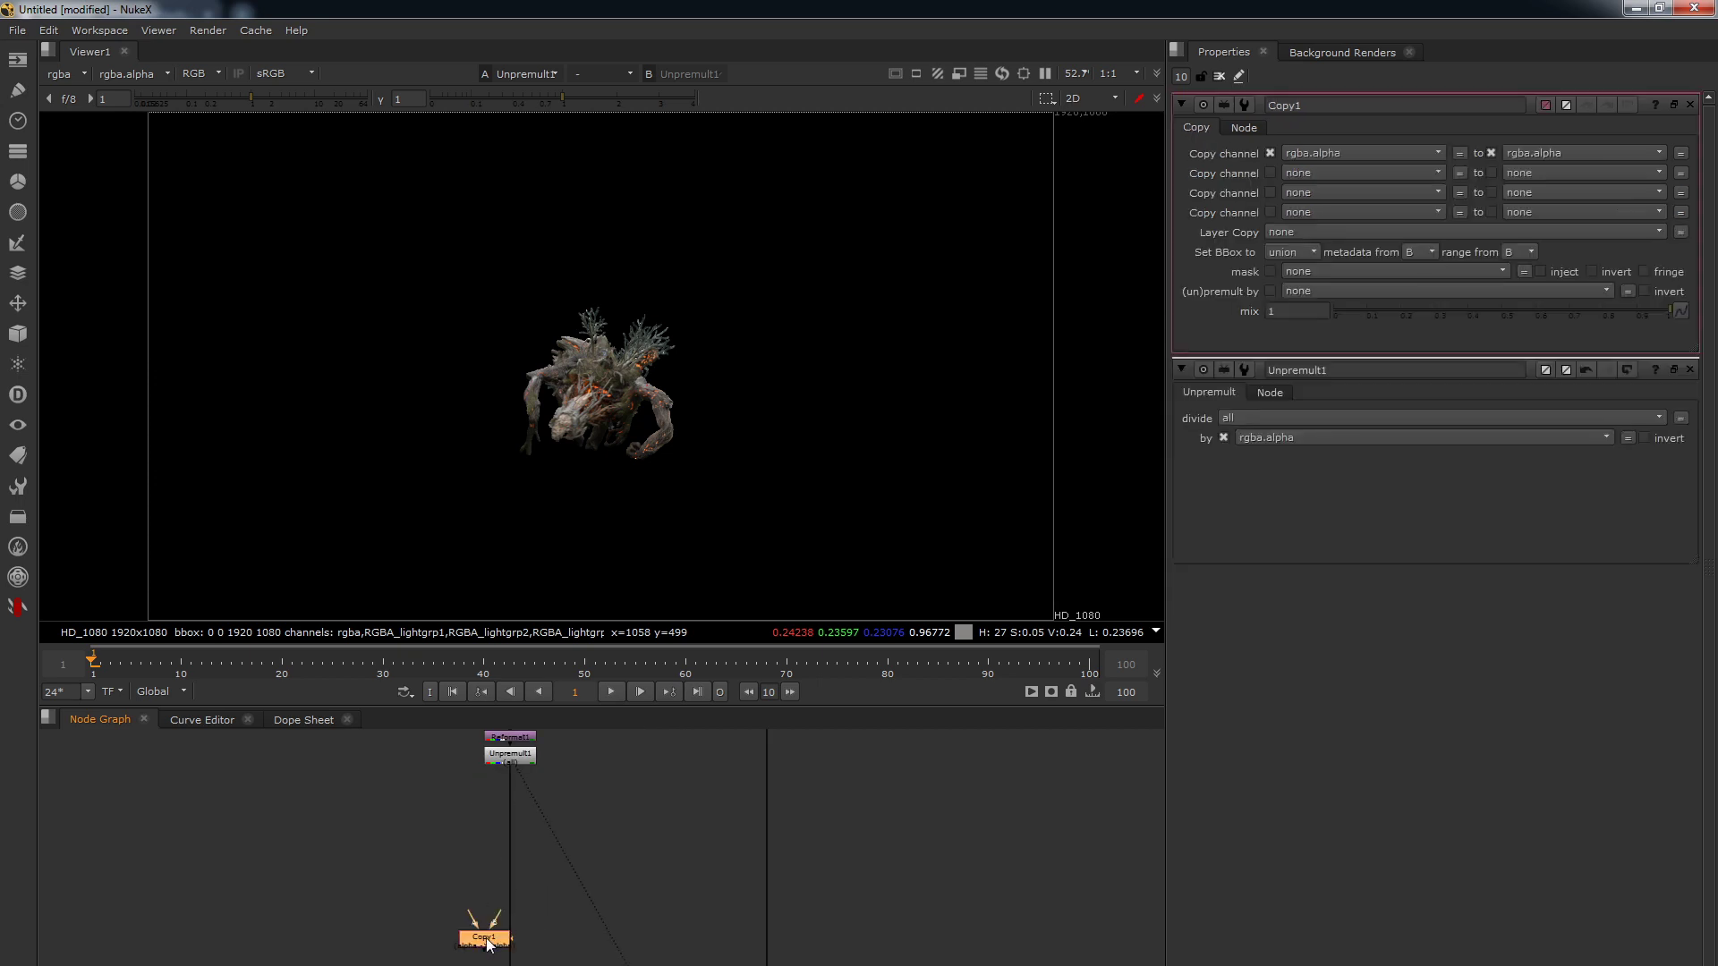
left_click_drag(486, 943, 505, 942)
- Branch Unpremult1 into Copy1's A input through two Dots that form a squared side path, and align Copy1 below Unpremult1
left_click(338, 904)
key("period")
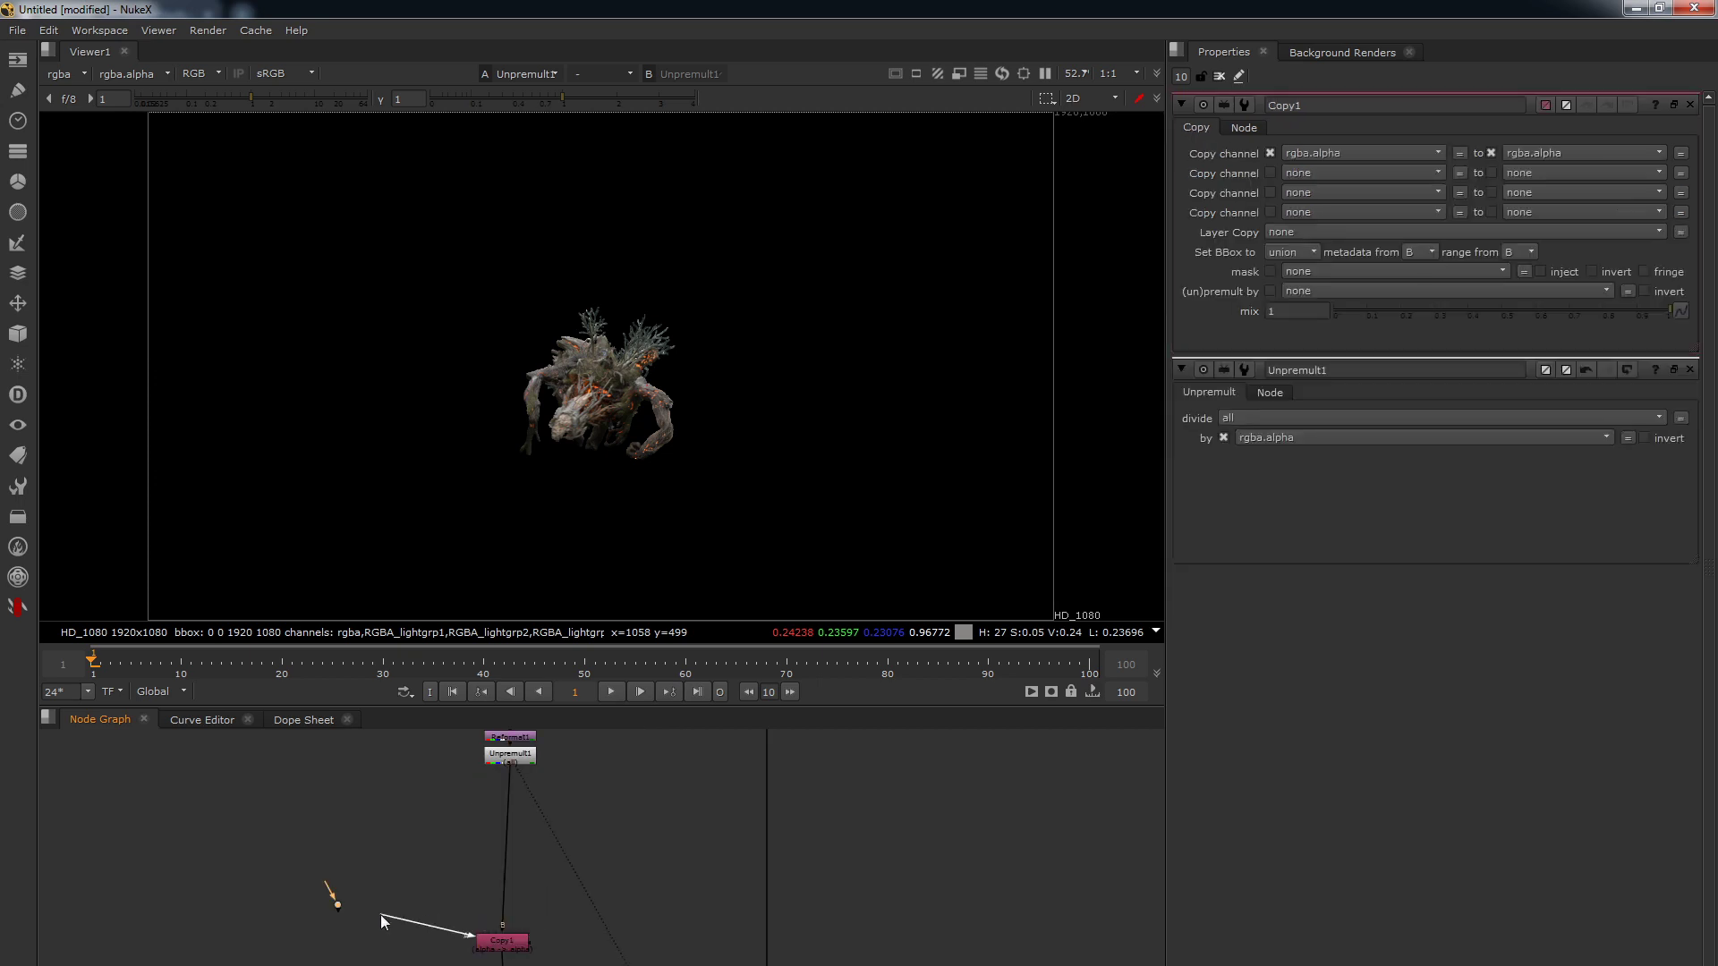
left_click_drag(360, 915, 506, 757)
left_click_drag(432, 844, 349, 756, "ctrl")
left_click_drag(353, 936, 353, 947)
left_click_drag(501, 939, 509, 939)
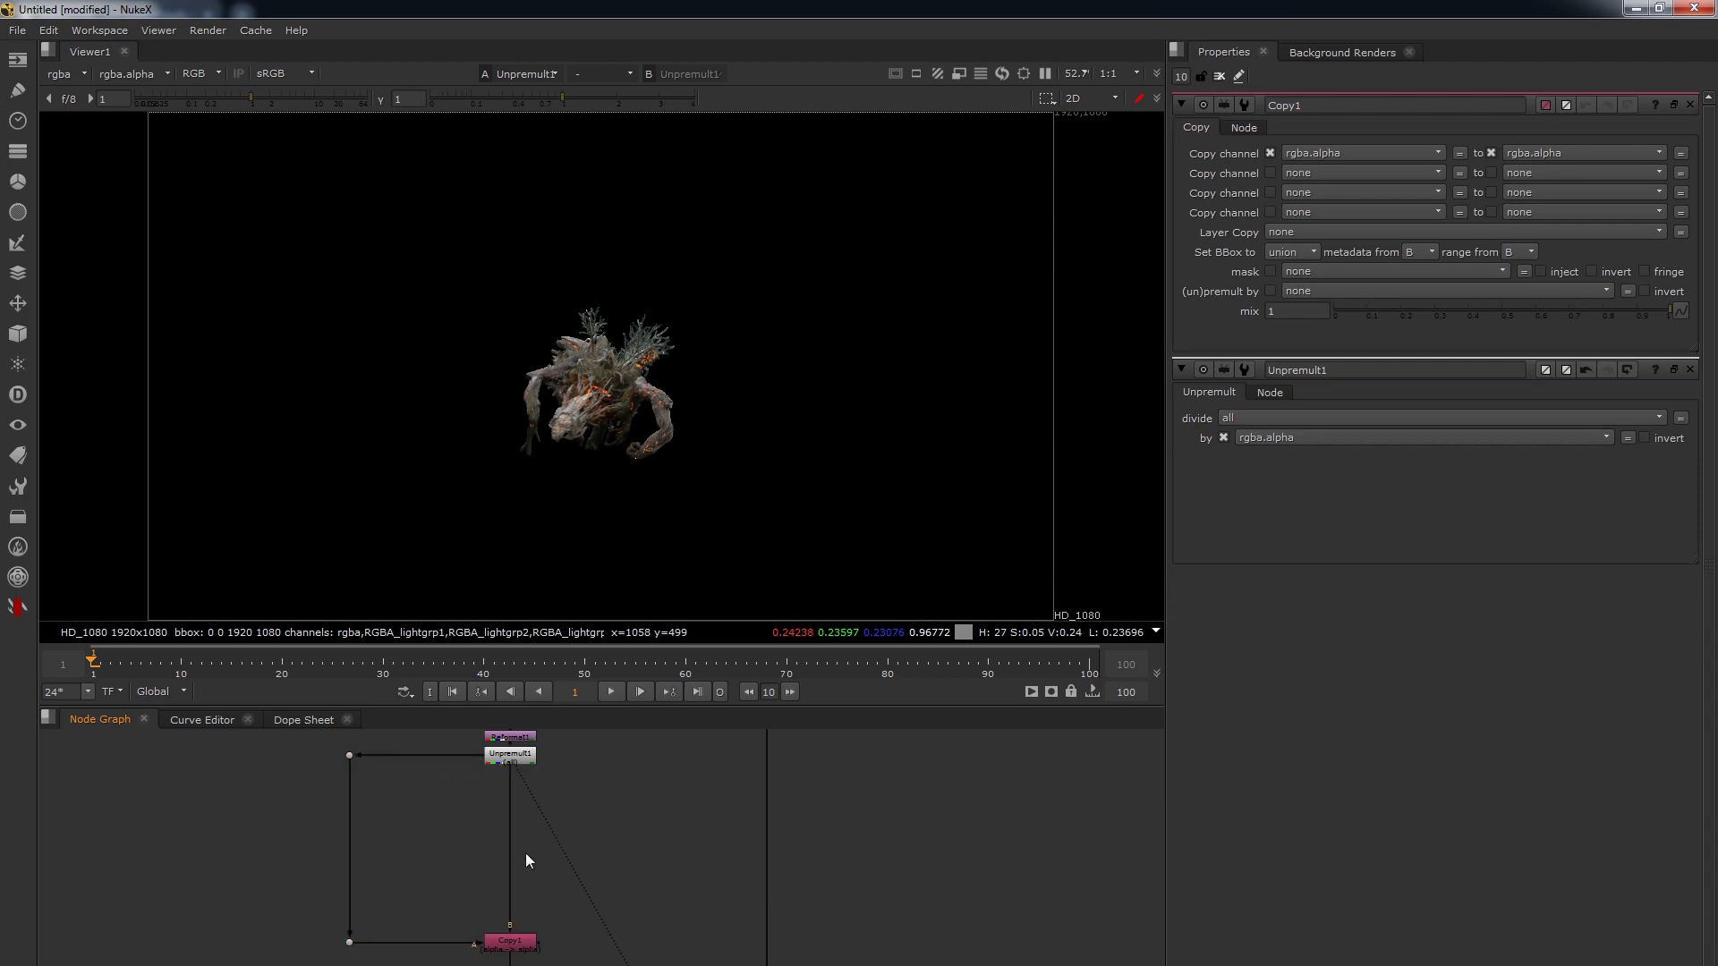
- Examine the unpremultiplied monster's edges in the viewer and the Copy1 branch's connections in the node graph
left_click_drag(603, 791, 600, 904)
left_click_drag(446, 781, 604, 916)
scroll(600, 372, "up", 6)
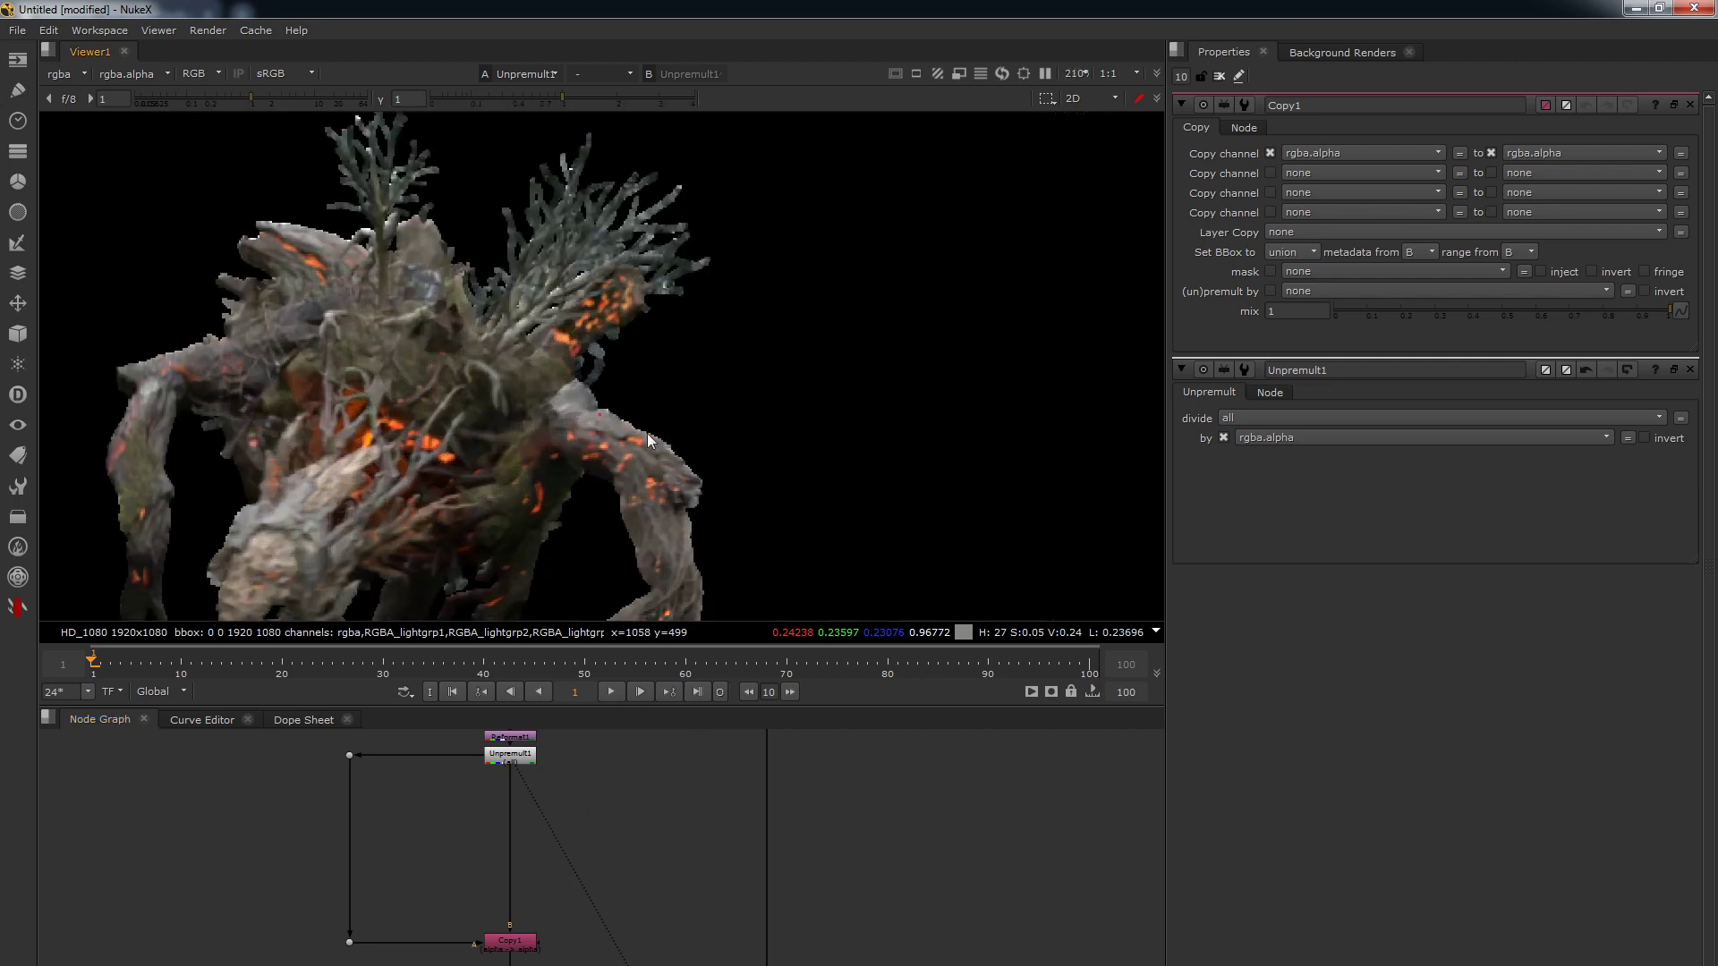
left_click_drag(639, 878, 344, 965)
left_click_drag(512, 948, 428, 965)
scroll(601, 926, "down", 3)
left_click(601, 926)
left_click_drag(614, 945, 394, 965)
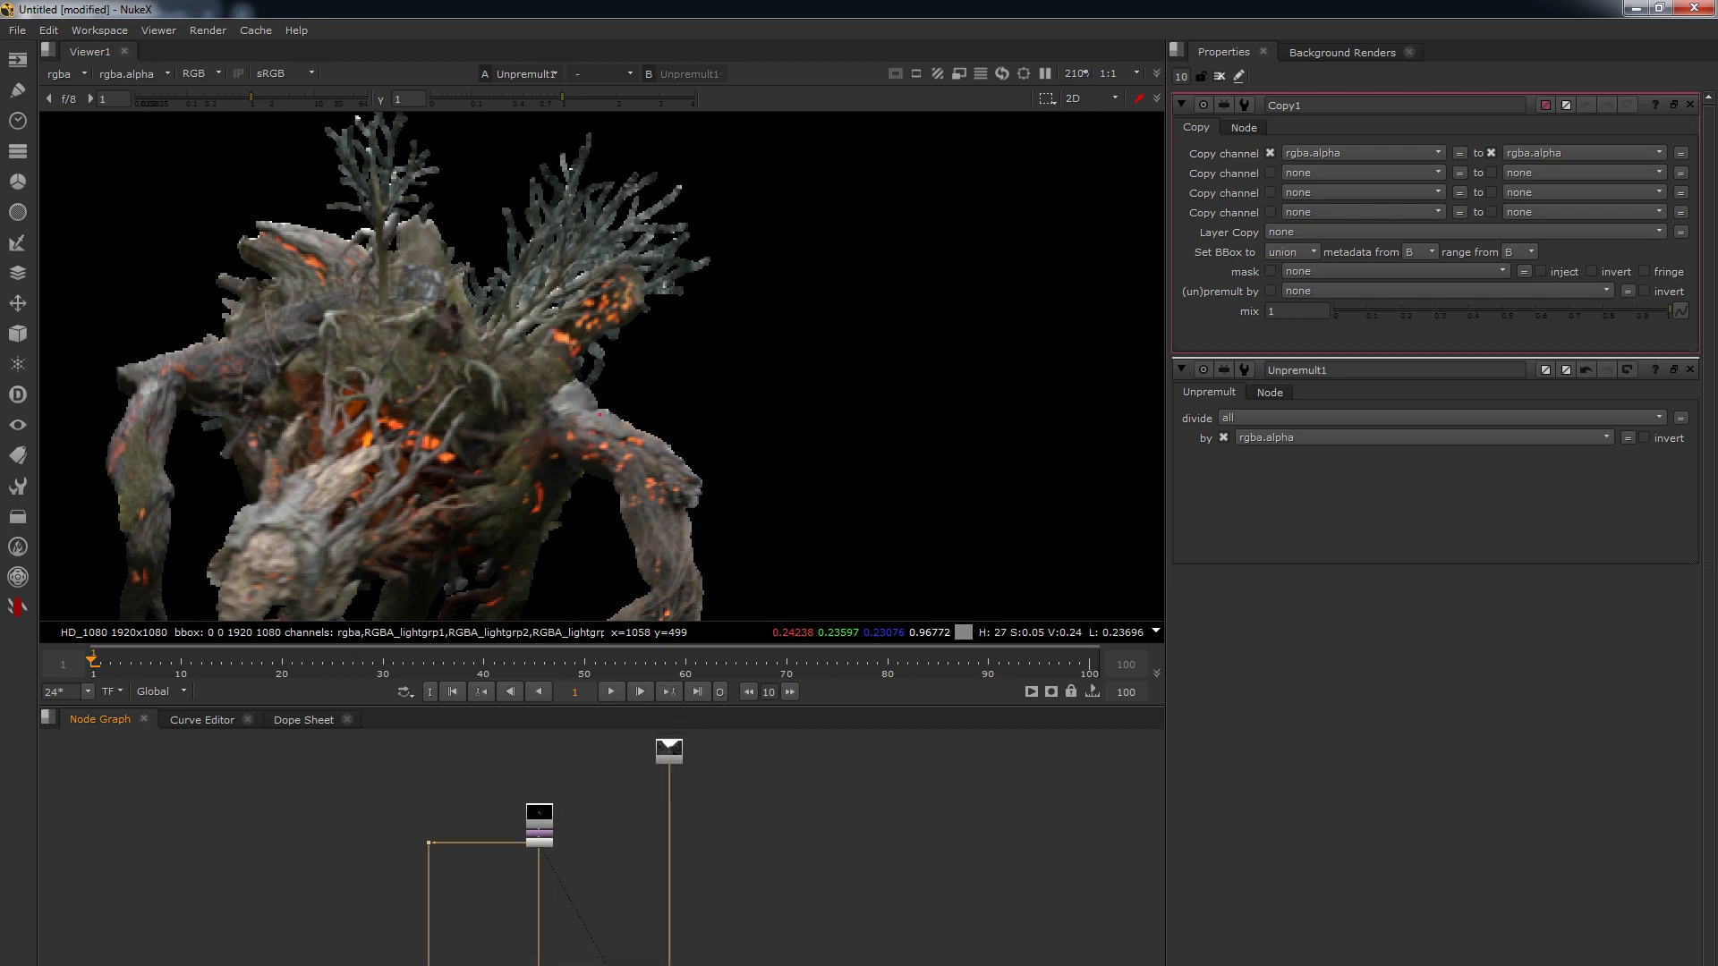
left_click(629, 920)
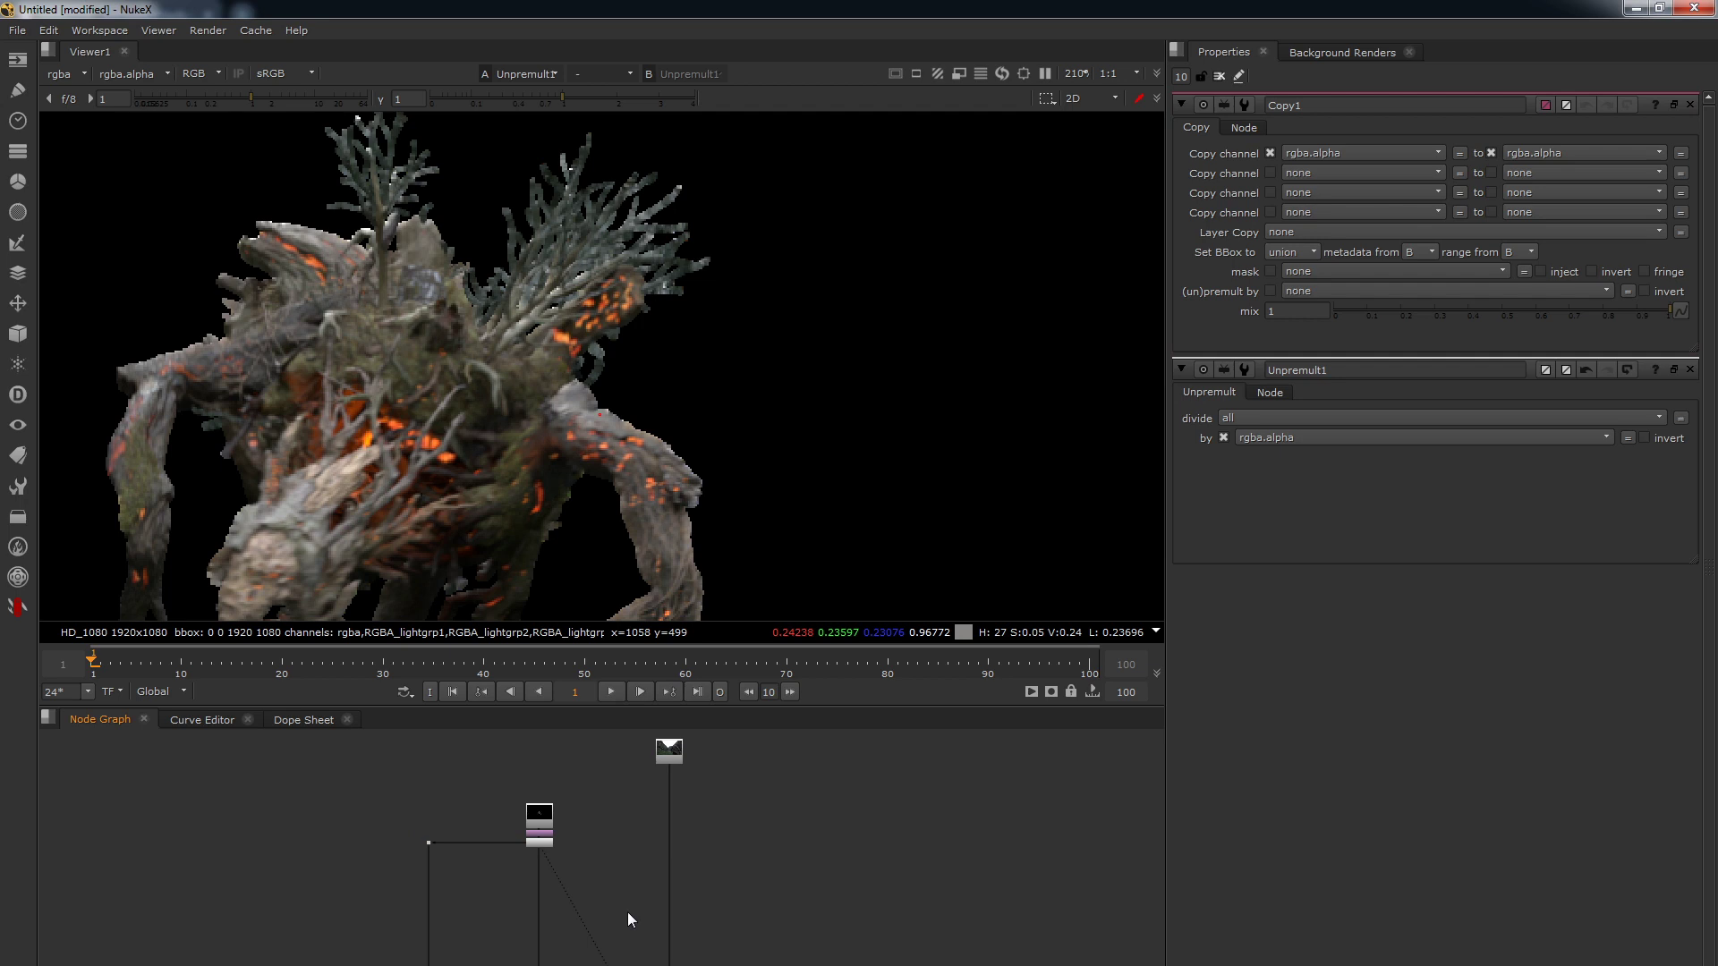
- View Copy1 and add a Premult node after it
middle_click_drag(549, 922, 580, 689, "alt")
key("b")
key("Delete")
left_click_drag(626, 920, 556, 952)
key("1")
key("Tab")
type("premult")
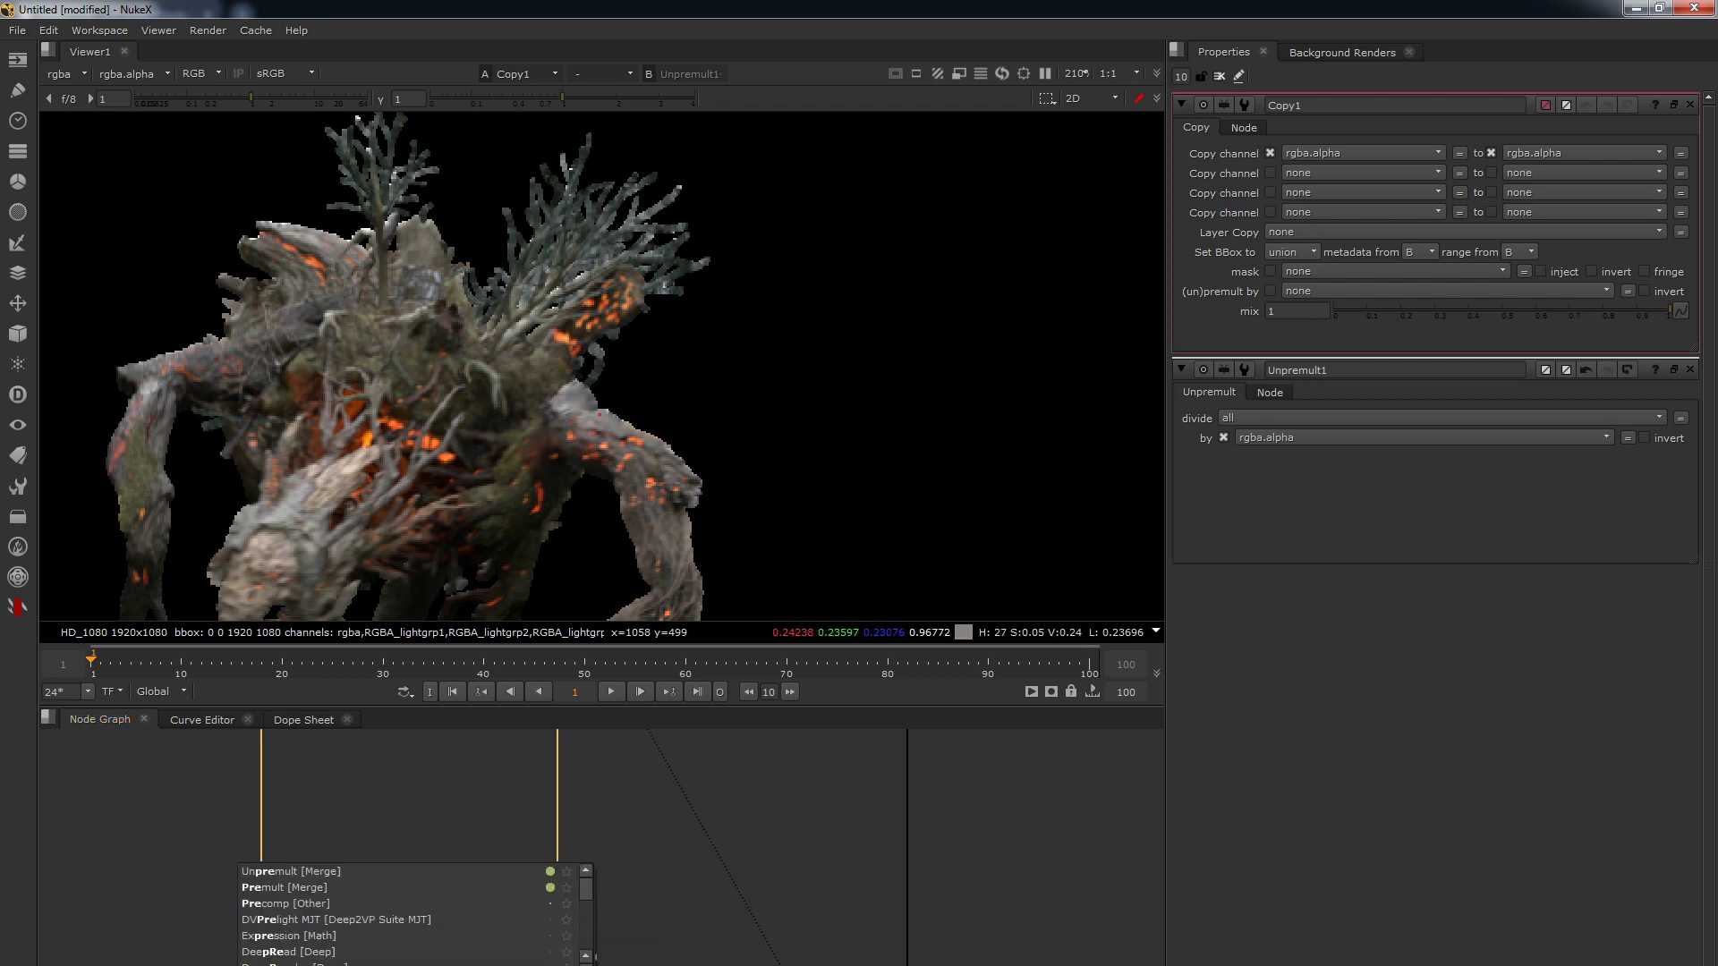
key("Return")
- Toggle Premult1 off and on repeatedly to compare the arm's edge pixels with and without premultiplication
middle_click_drag(607, 412, 796, 399, "alt")
left_click_drag(569, 437, 620, 449, "ctrl")
key("d")
key("d")
key("d")
key("d")
key("d")
key("d")
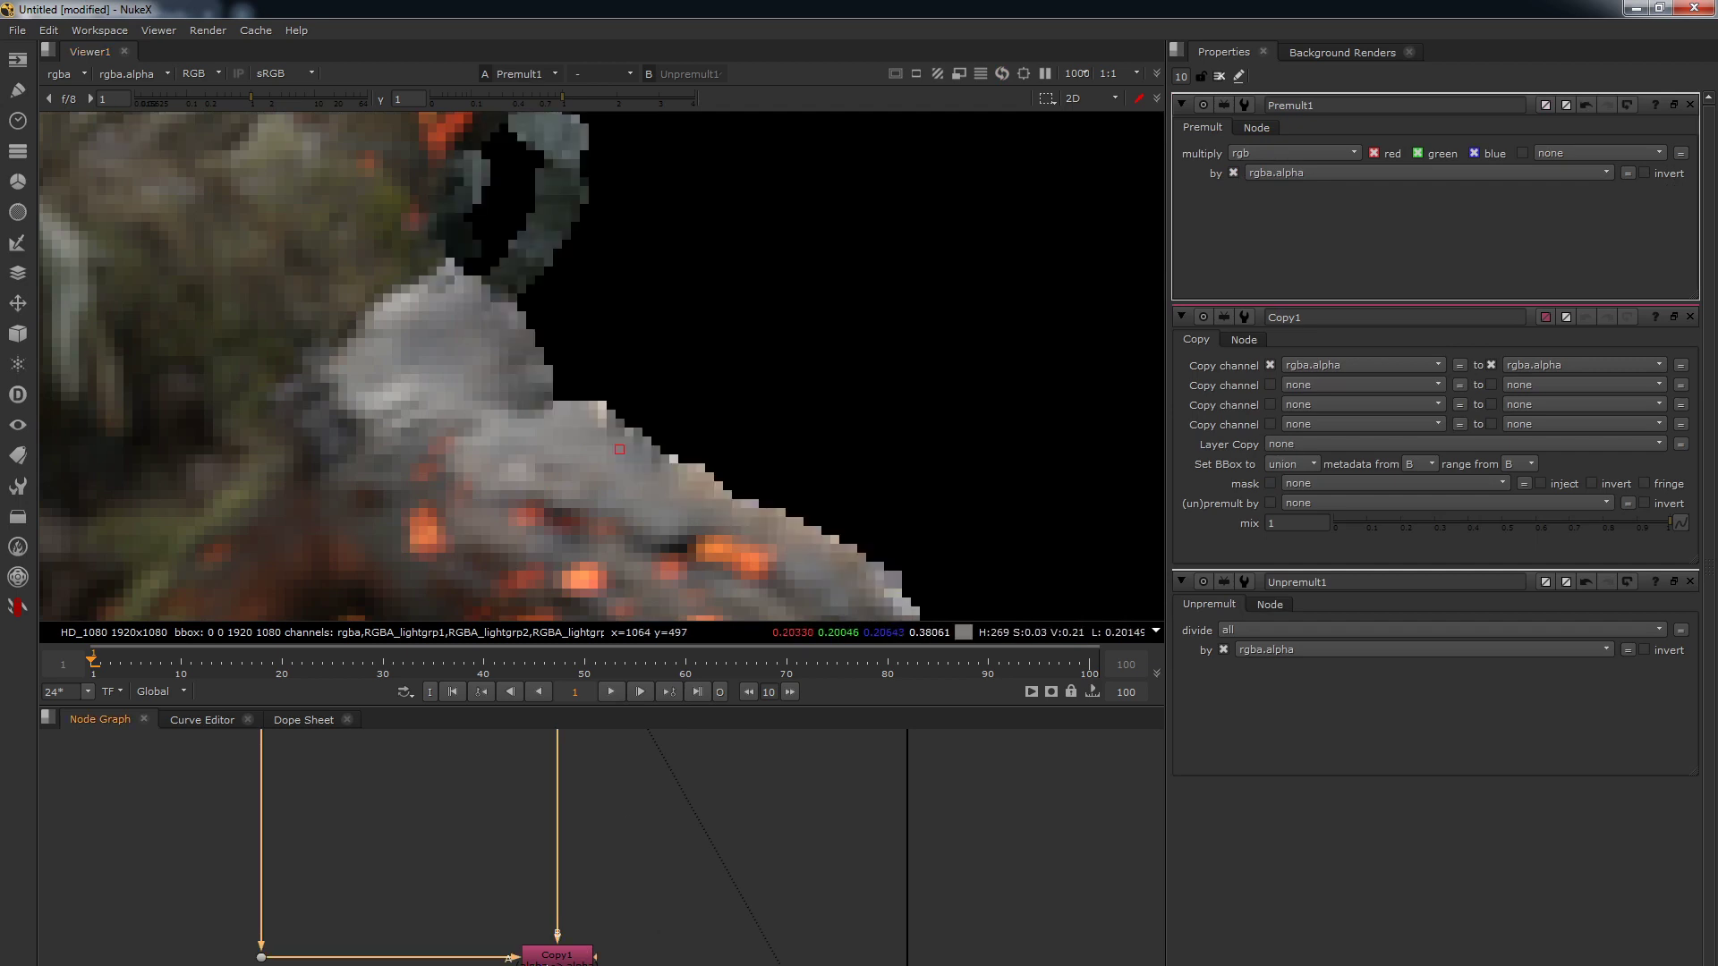
key("d")
key("d")
key("d")
key("d")
scroll(698, 891, "down", 3)
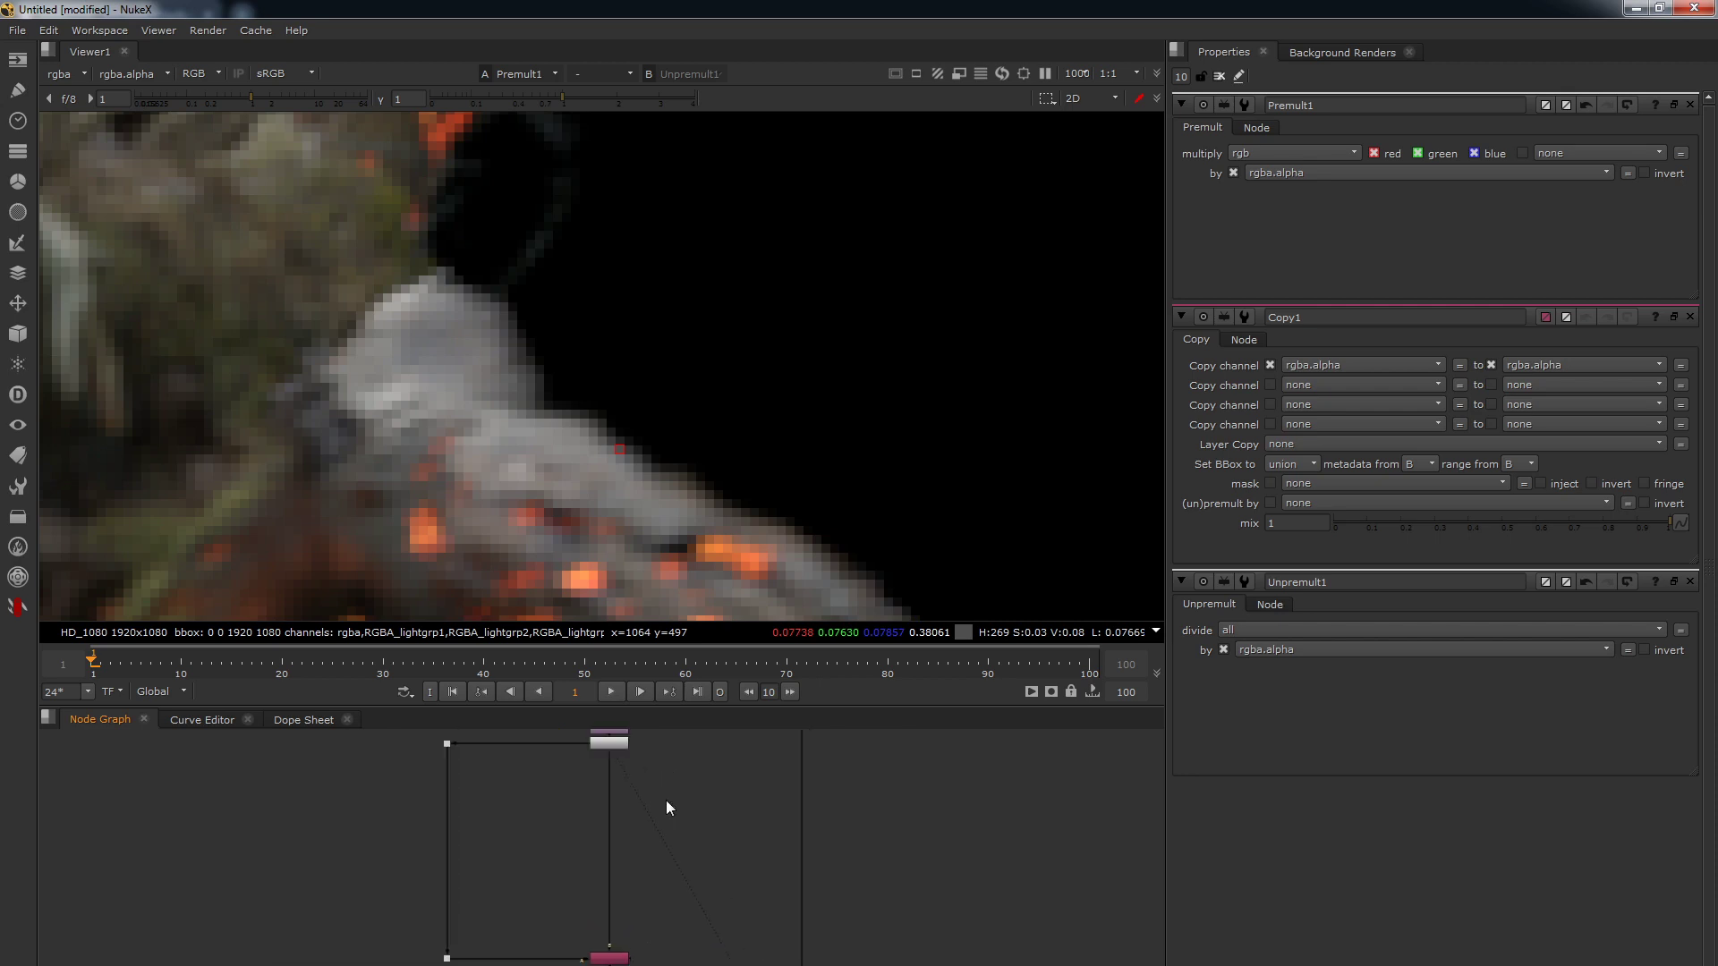
middle_click_drag(665, 800, 658, 851)
key("d")
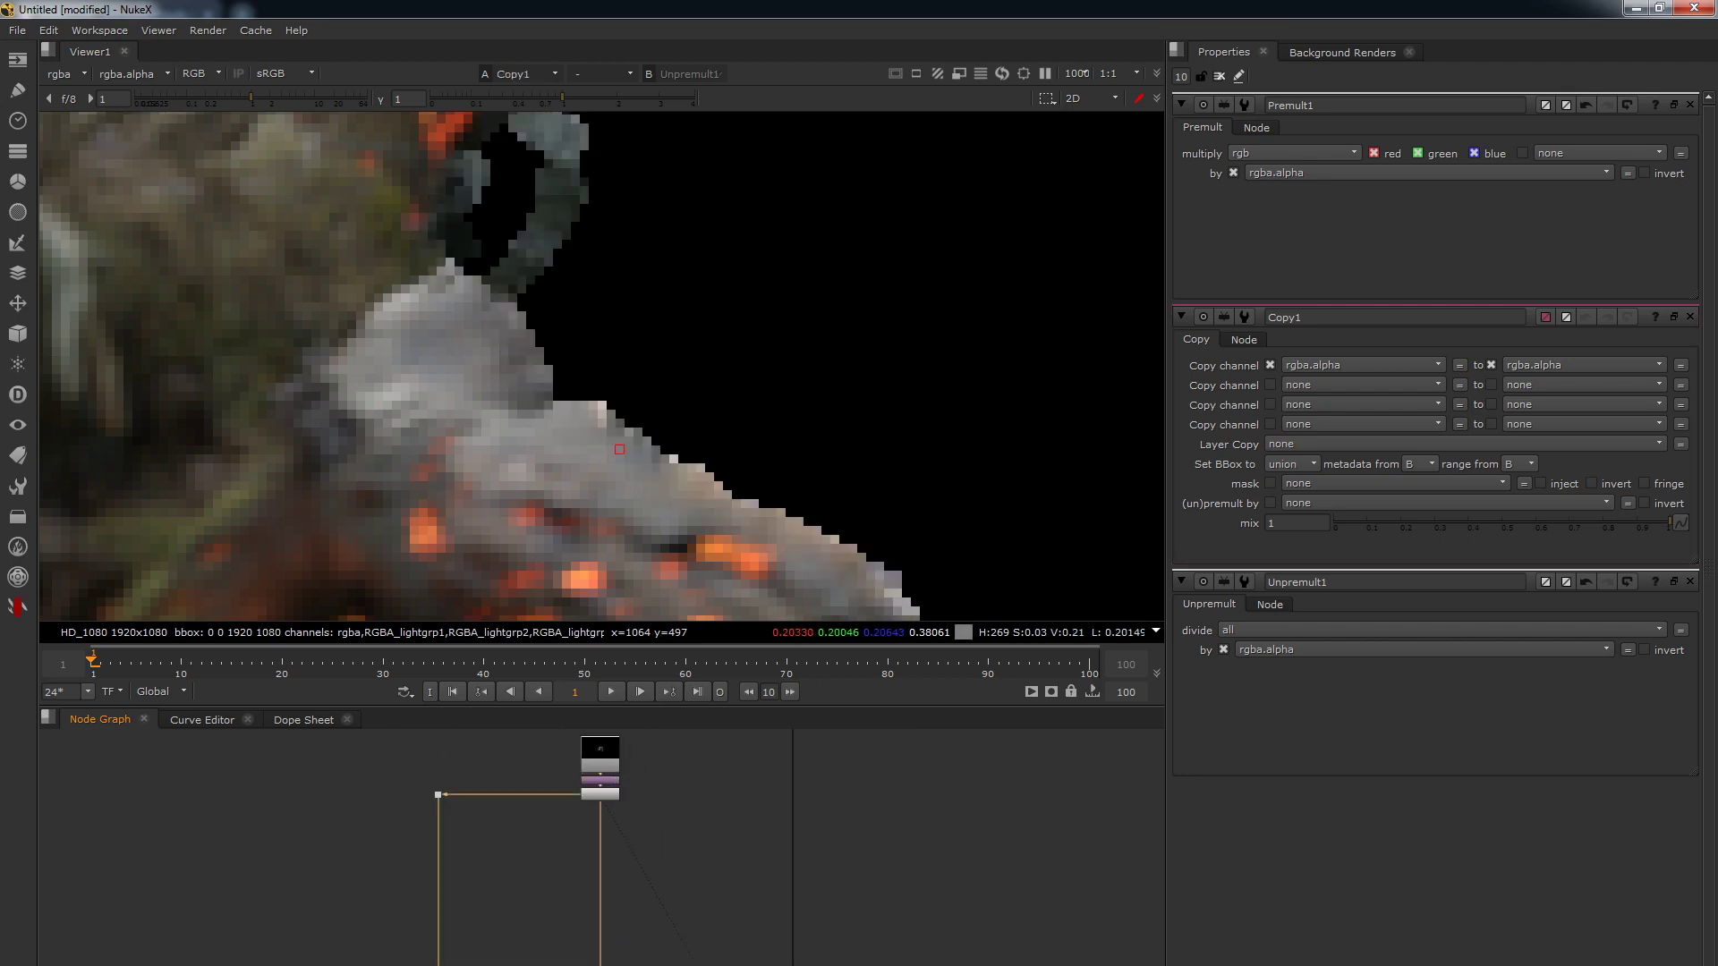
key("d")
- Examine the whole monster in Premult1's alpha channel, then return to the colour view
key("a")
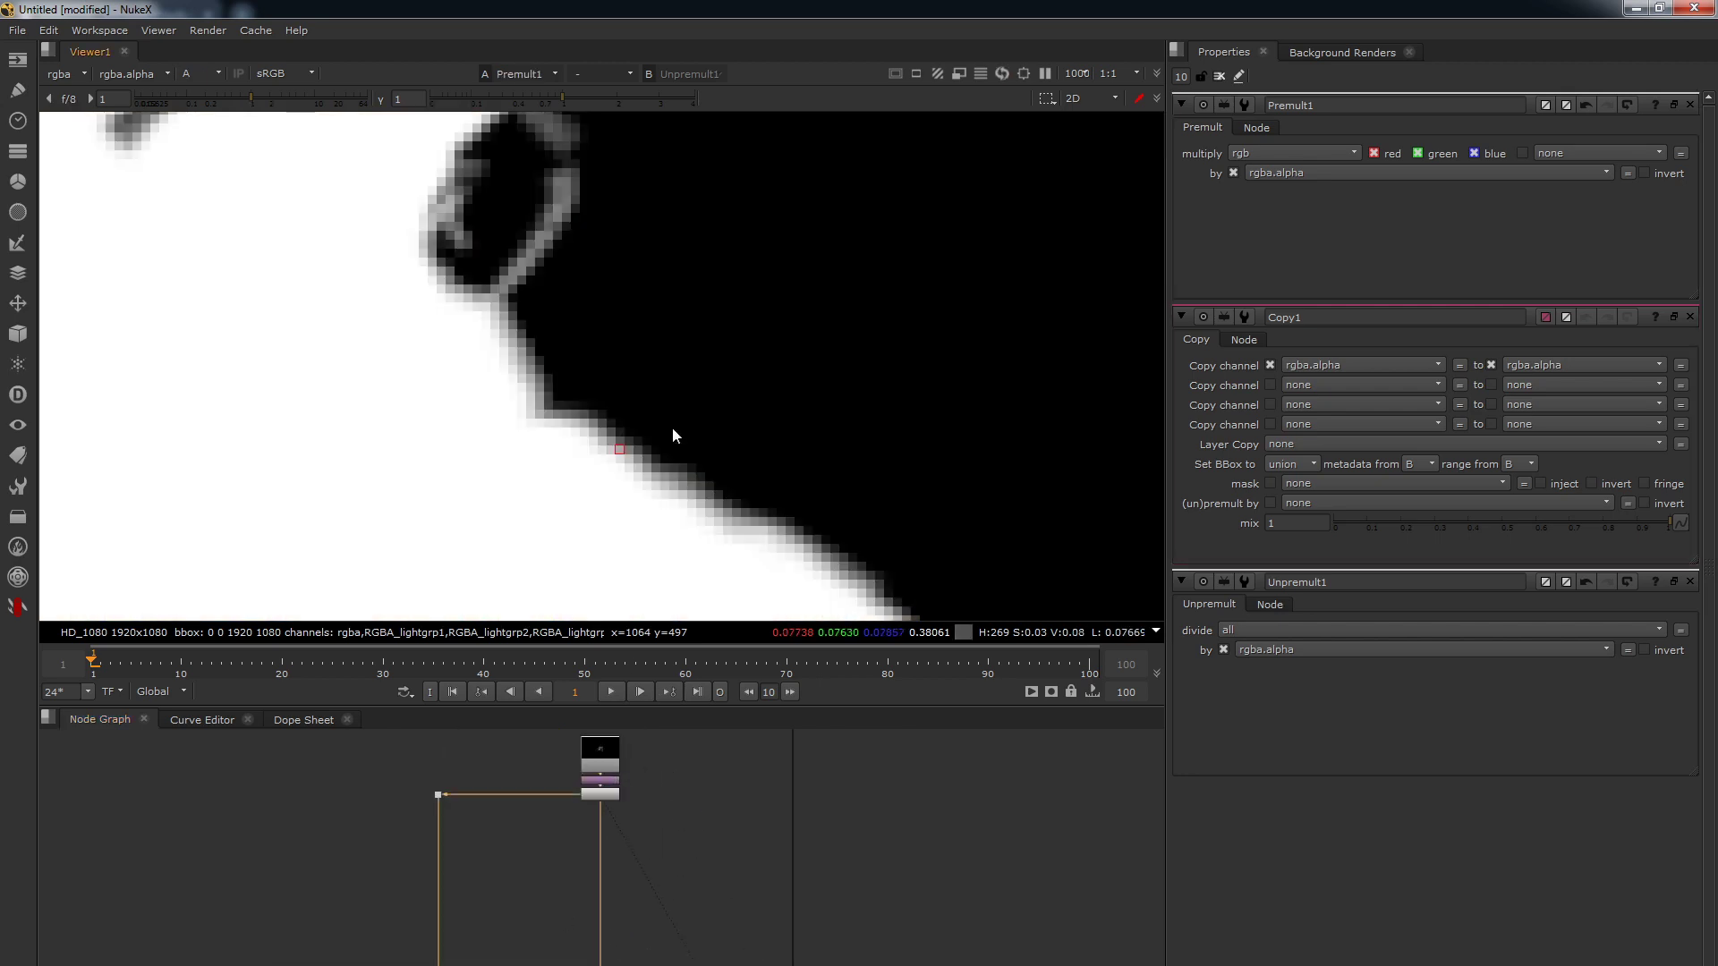
scroll(644, 457, "down", 5)
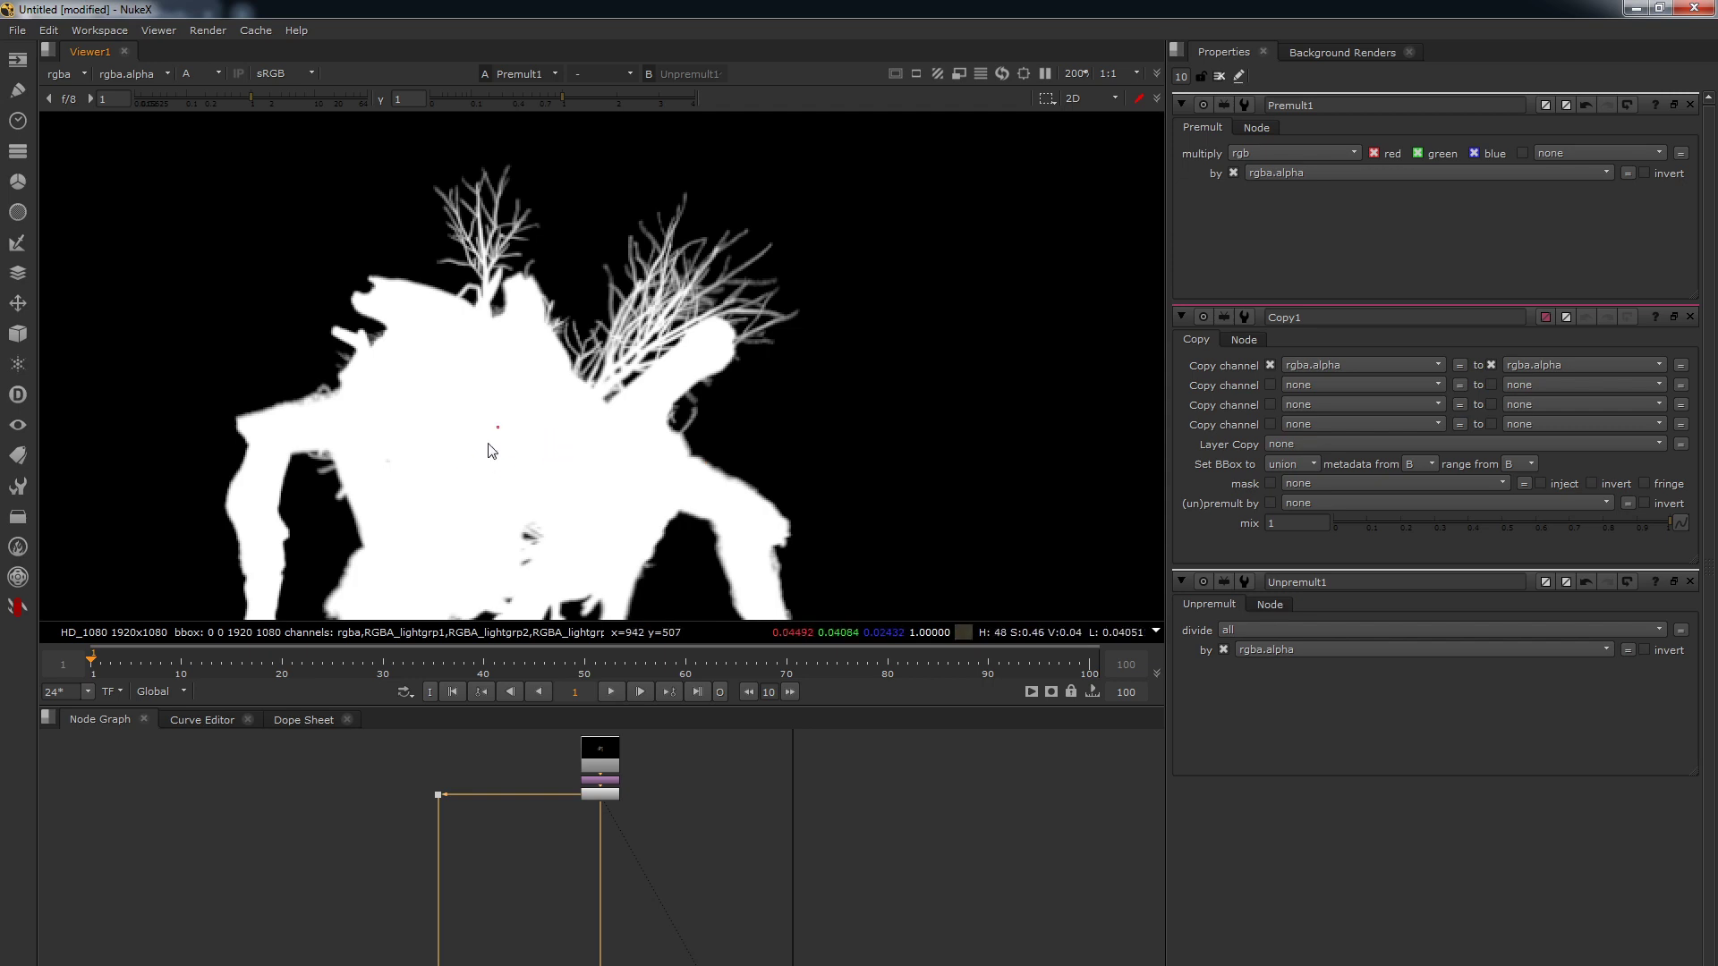
key("a")
- Compare the Copy1 and Premult1 outputs in colour, and check Premult1's result against its alpha
key("2")
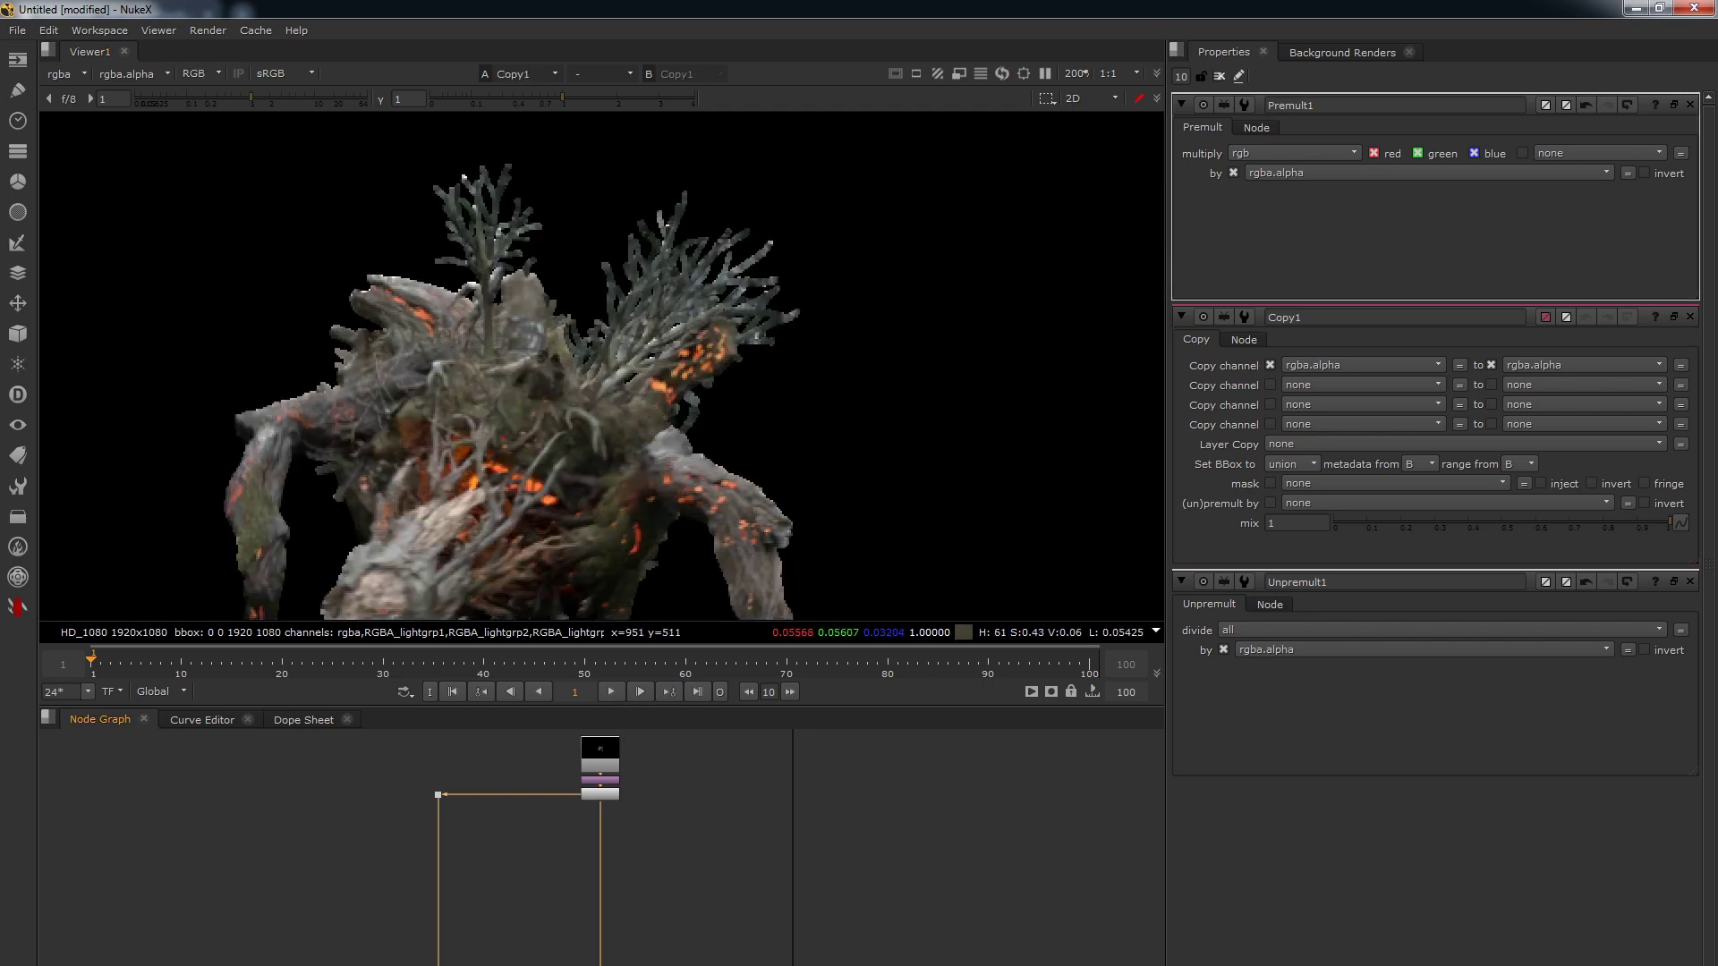
key("1")
key("2")
key("1")
key("a")
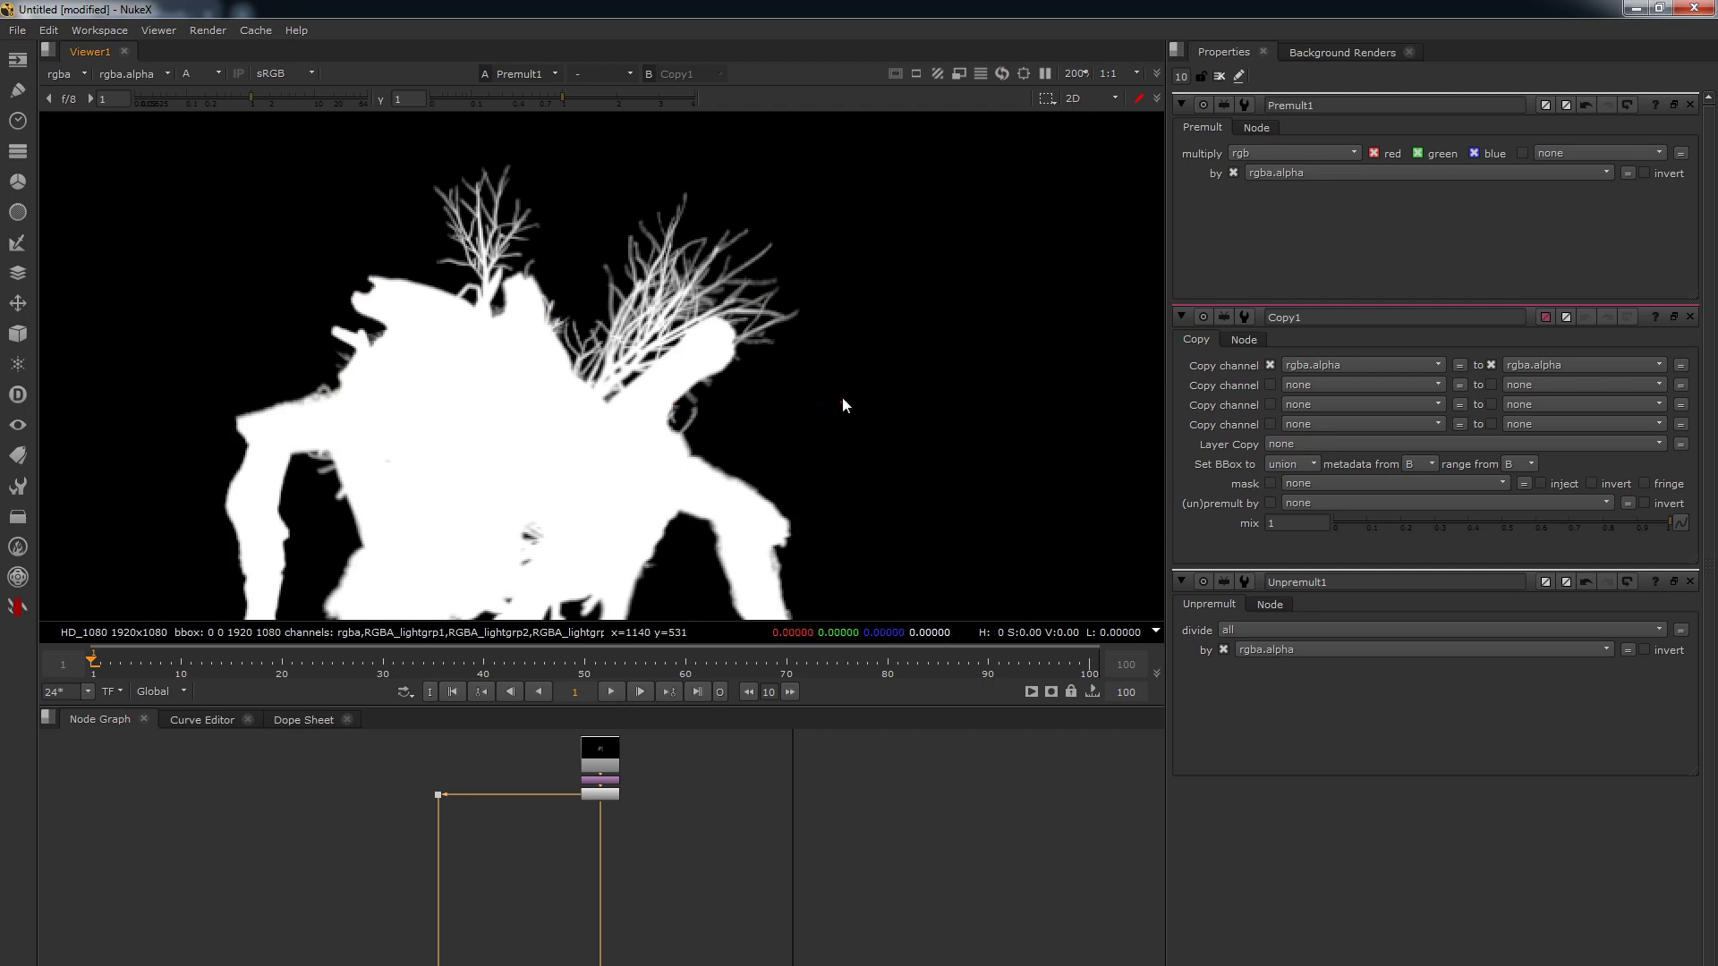
key("a")
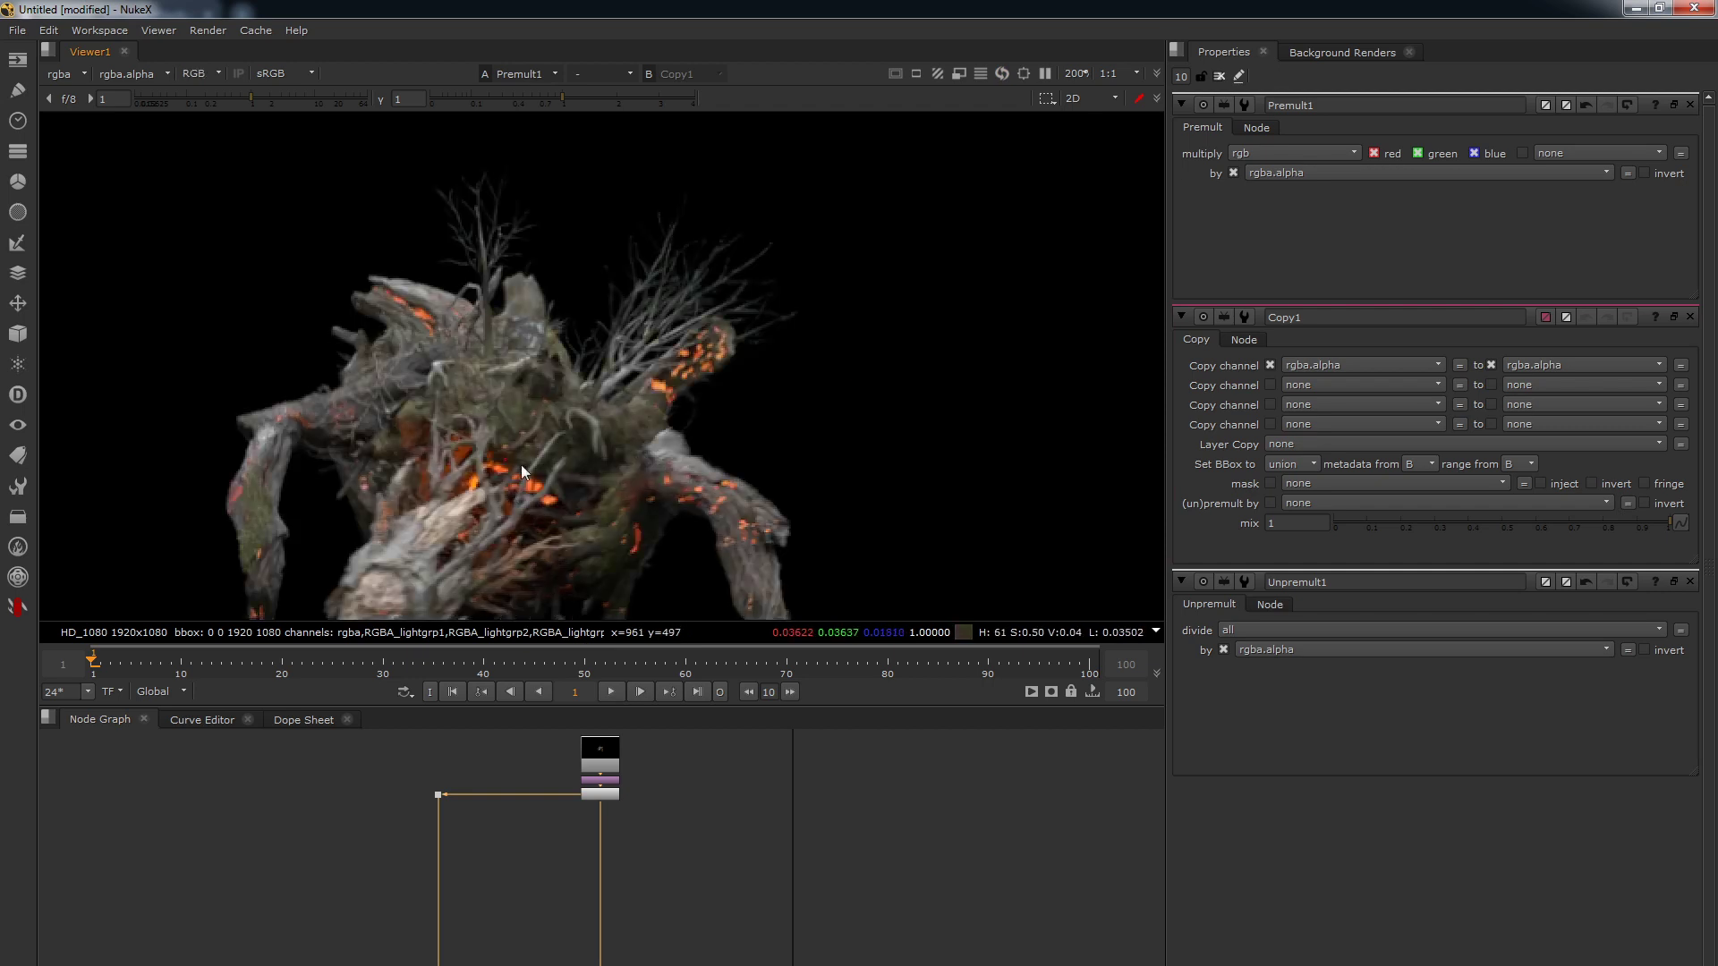
- Inspect the arm's edge in Copy1's alpha channel, then view the whole monster in Premult1's colour output
scroll(877, 437, "up", 10)
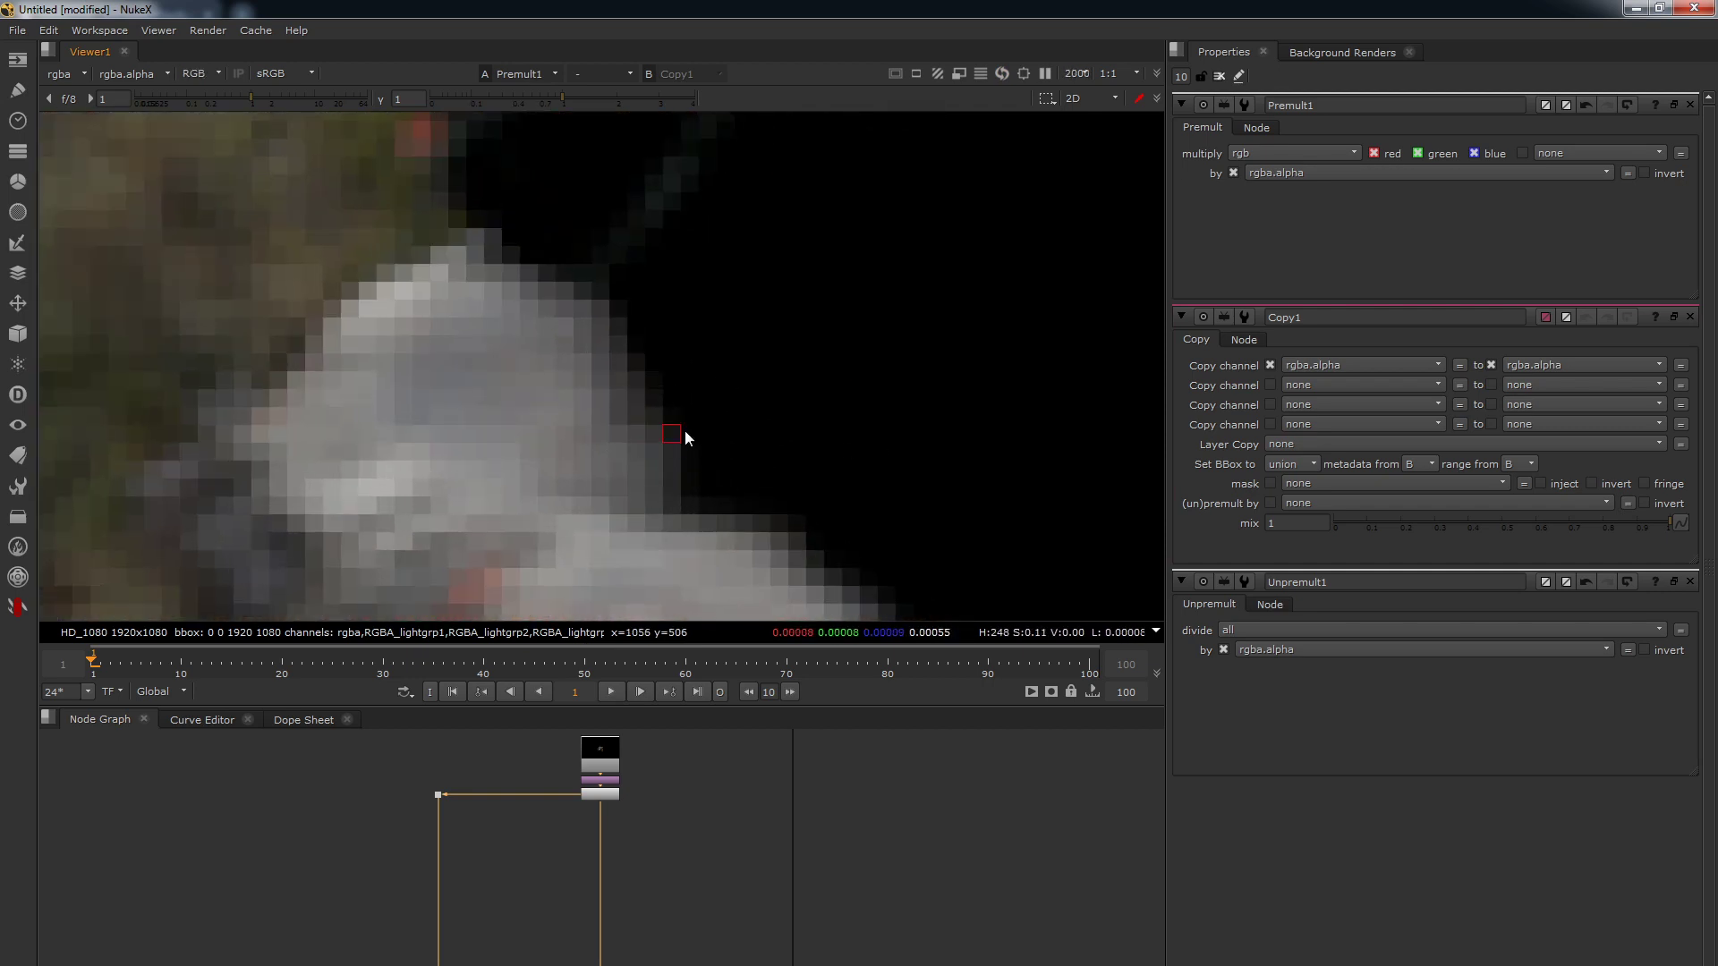
key("1")
key("a")
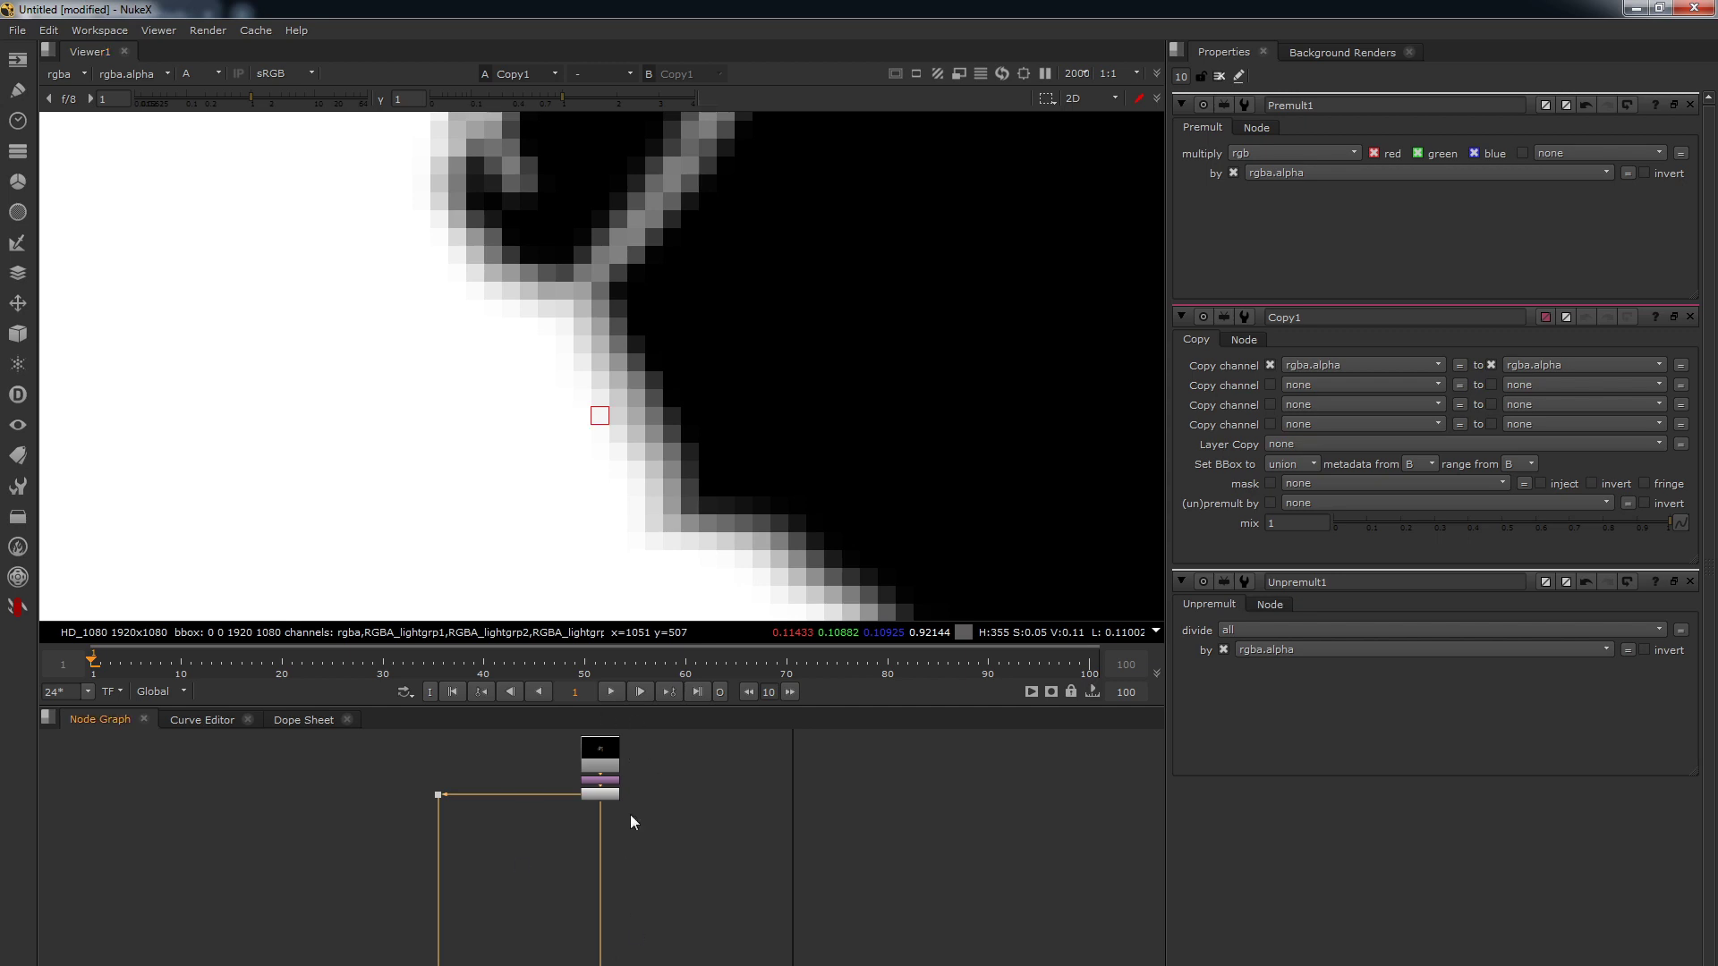
key("1")
key("a")
key("f")
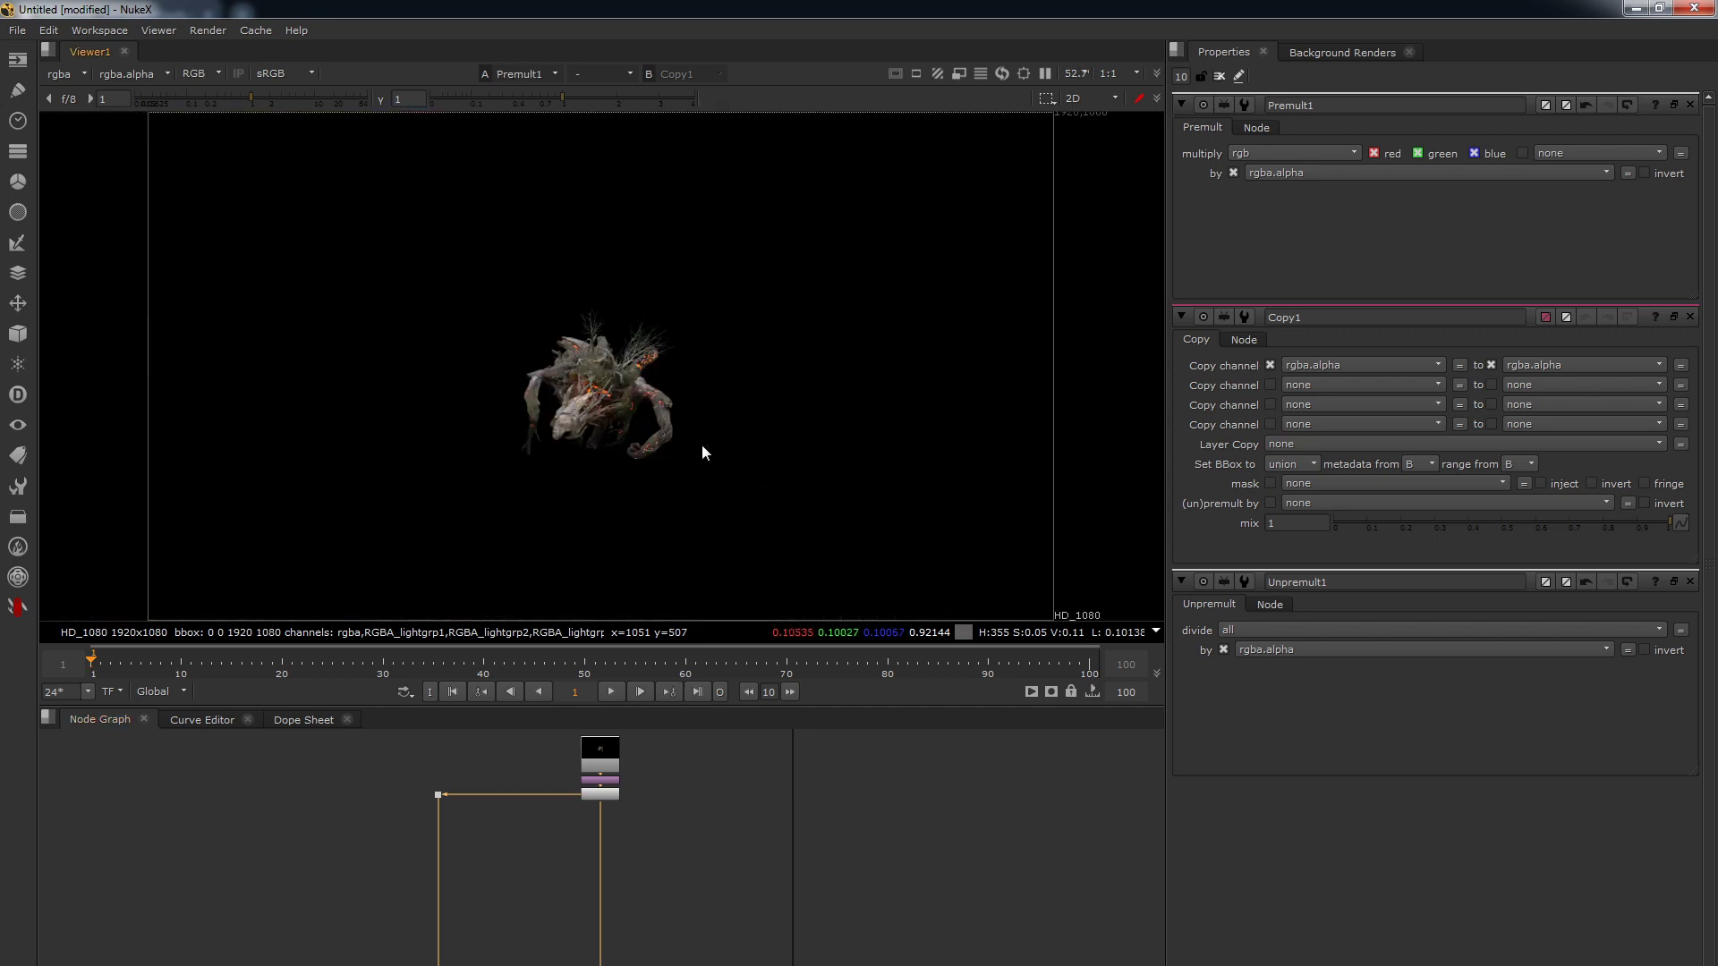
scroll(633, 369, "up", 5)
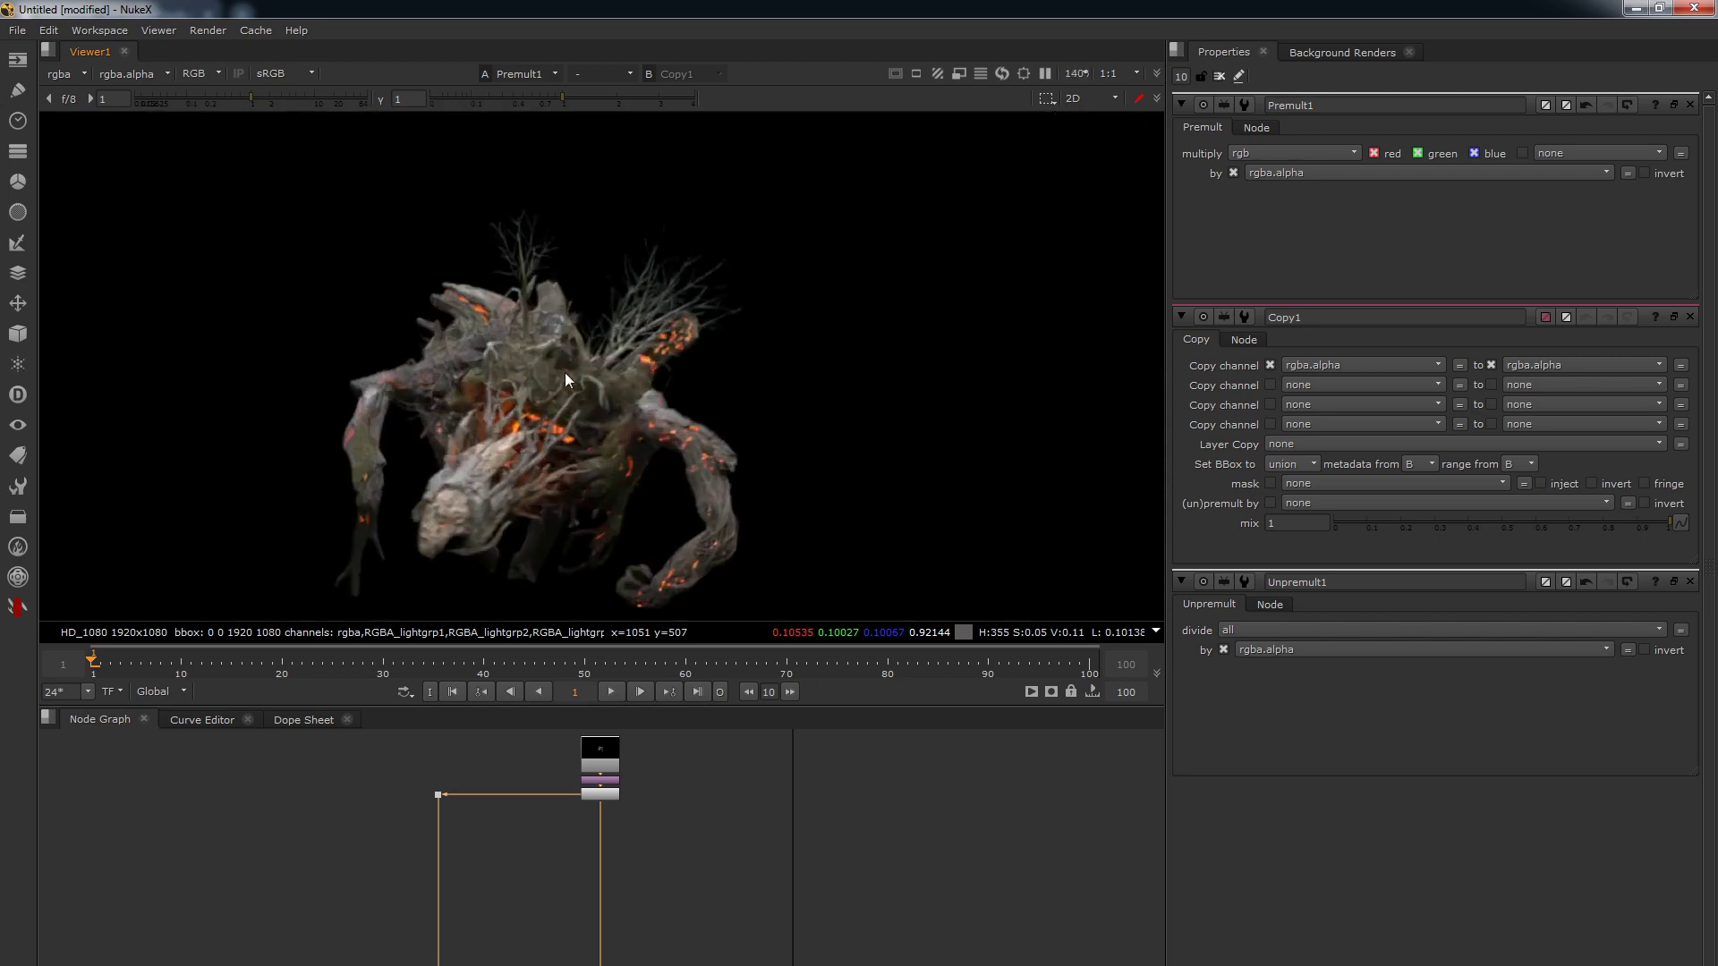